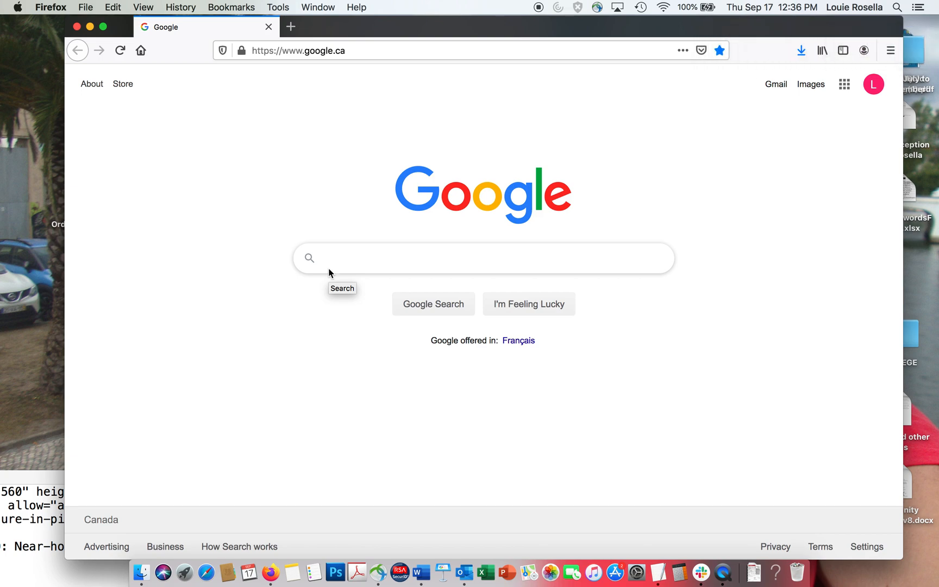
# - Search Google for "timeline js" and open the Timeline JS - Knight Lab result
pyautogui.write('time')
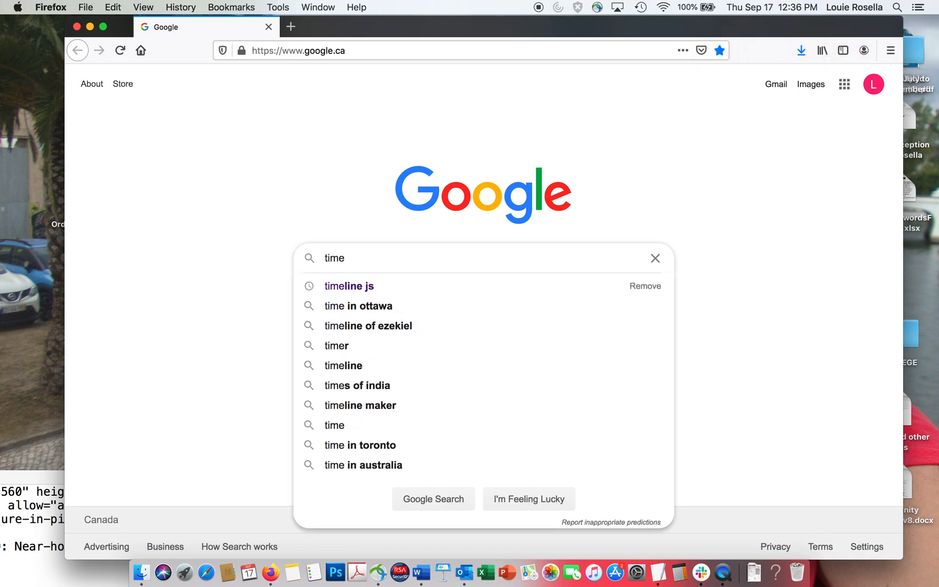
pyautogui.write('line js')
pyautogui.press('Return')
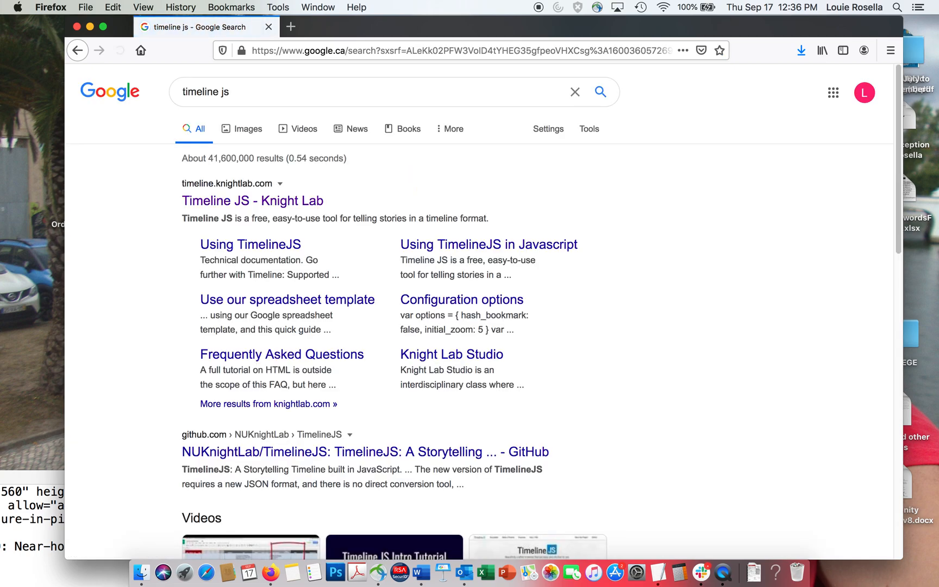
pyautogui.click(258, 207)
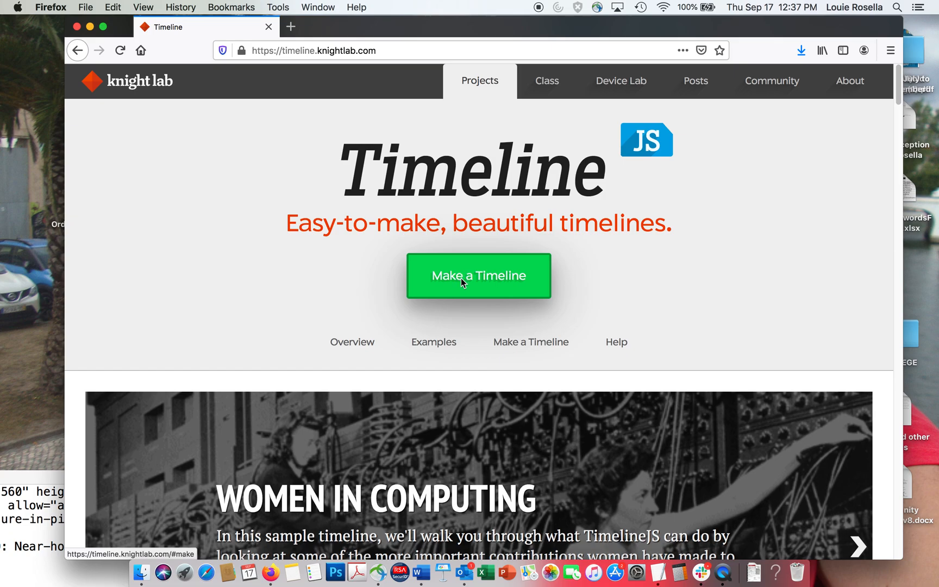
# - Start making a timeline and create a copy of the Official TimelineJS3 Template spreadsheet
pyautogui.click(461, 278)
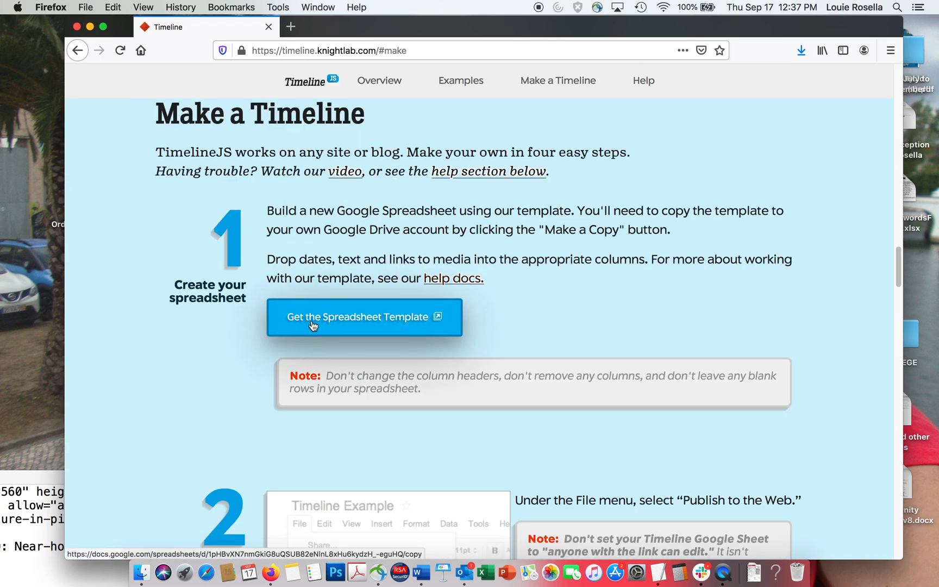
pyautogui.click(313, 320)
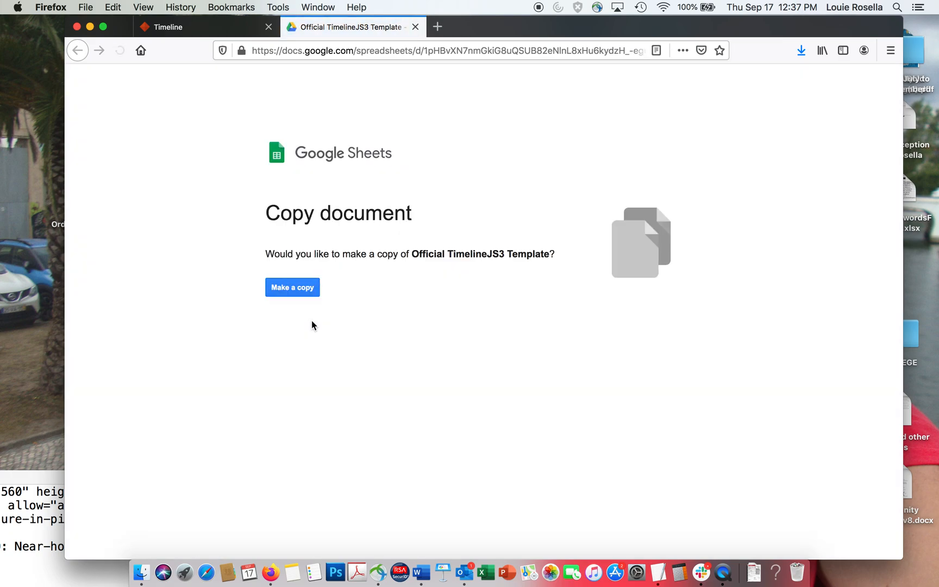
pyautogui.click(297, 289)
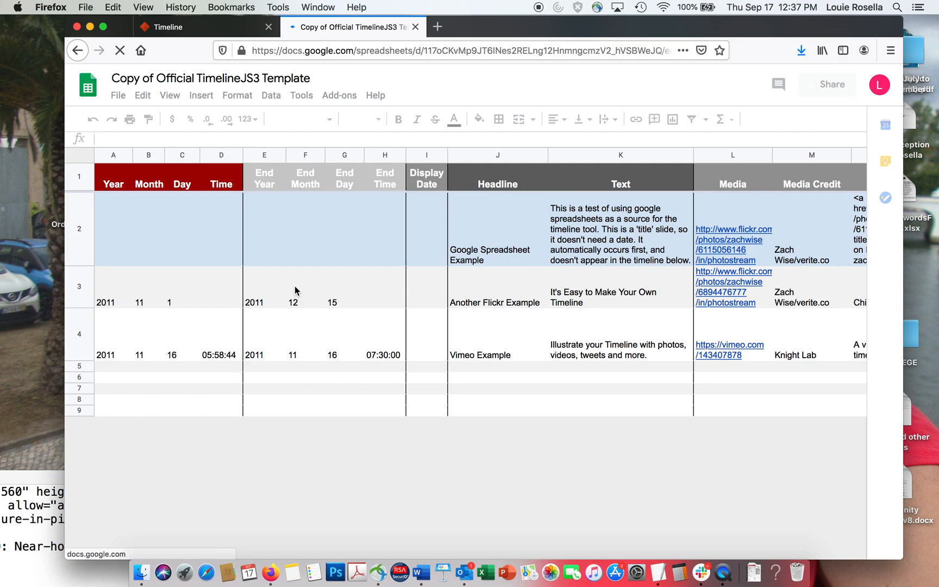
# - Rename the copied template spreadsheet as Testing123
pyautogui.click(224, 80)
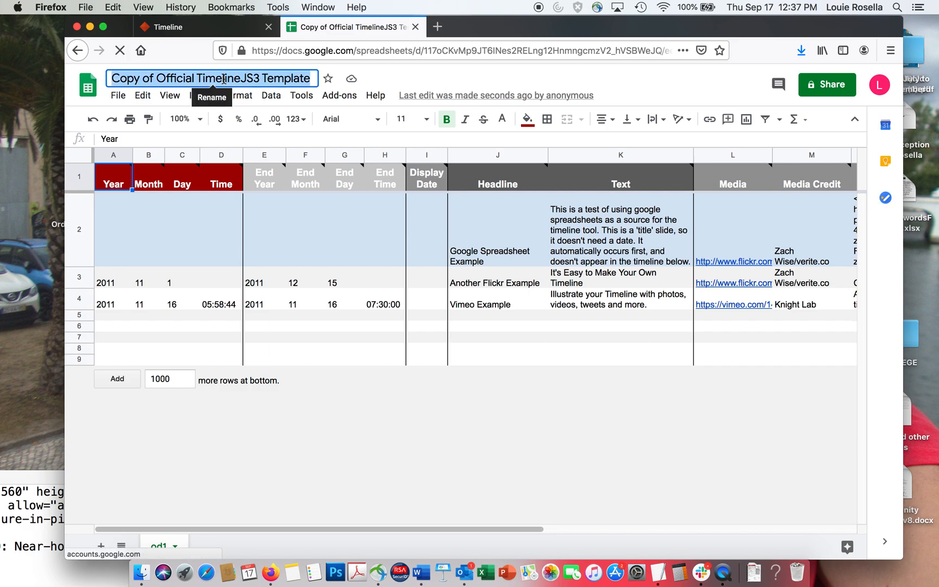
pyautogui.write('Test')
pyautogui.press('BackSpace')
pyautogui.write('ting123')
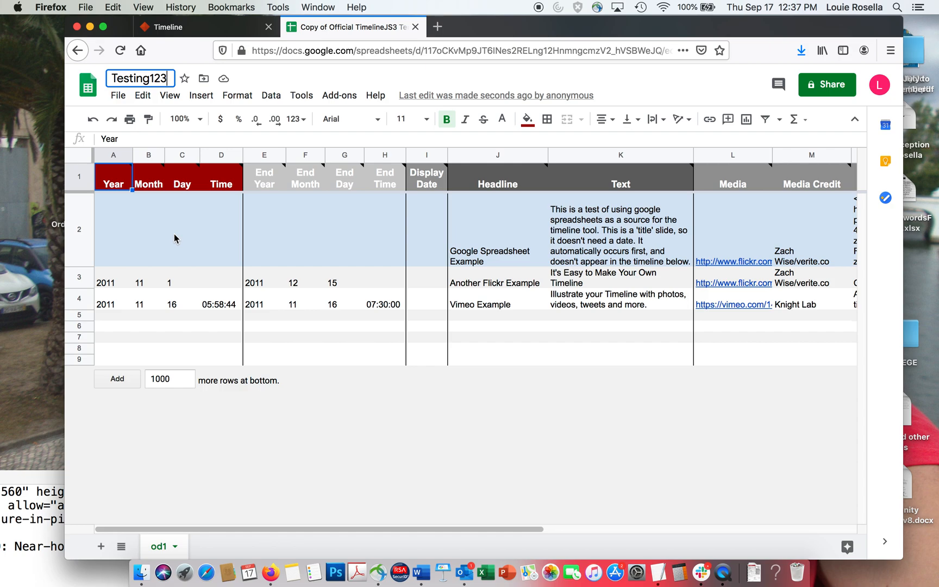
# - Examine the template's columns, from the start and end dates through Headline, Text and Media to Type, Group and Background
pyautogui.moveTo(253, 526); pyautogui.dragTo(267, 361)
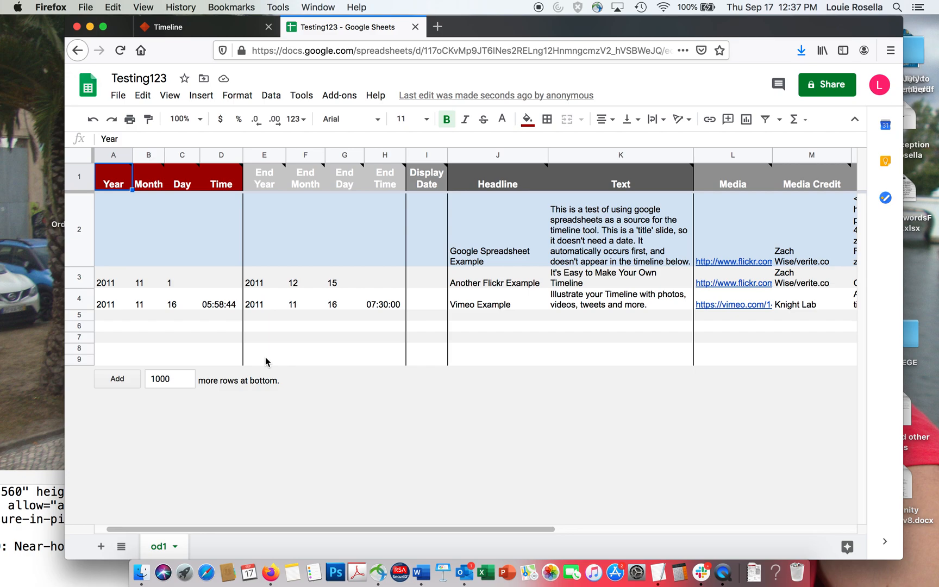
pyautogui.moveTo(154, 190)
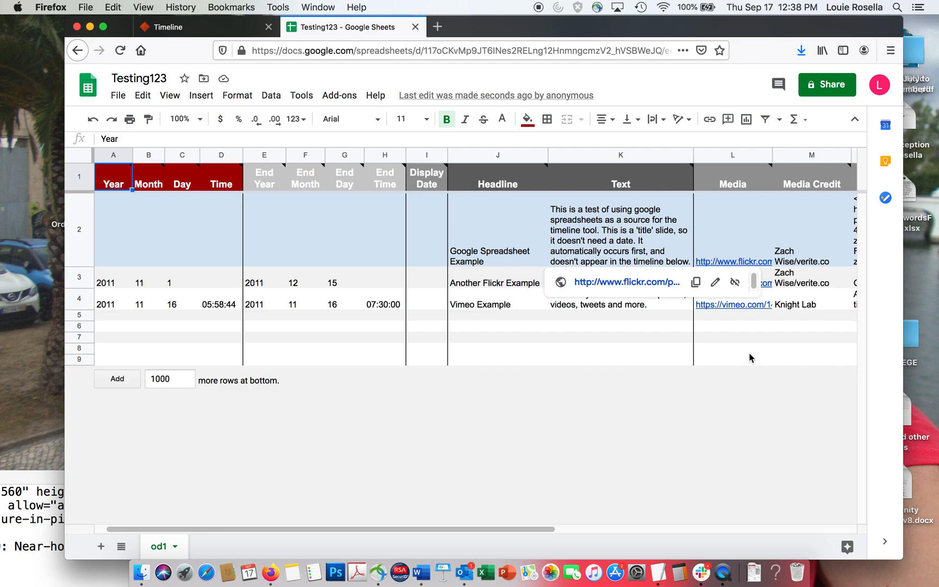
pyautogui.moveTo(475, 528); pyautogui.dragTo(641, 529)
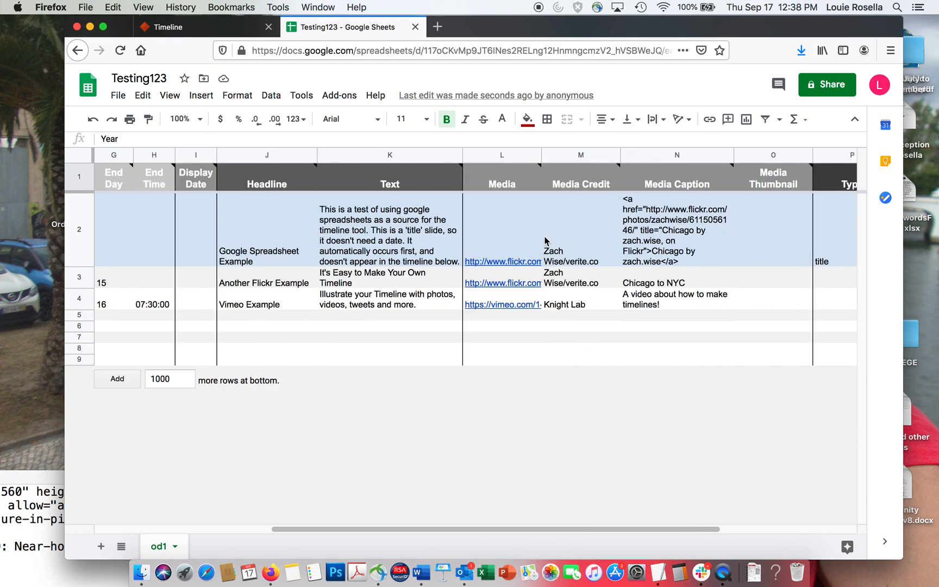
pyautogui.moveTo(527, 294)
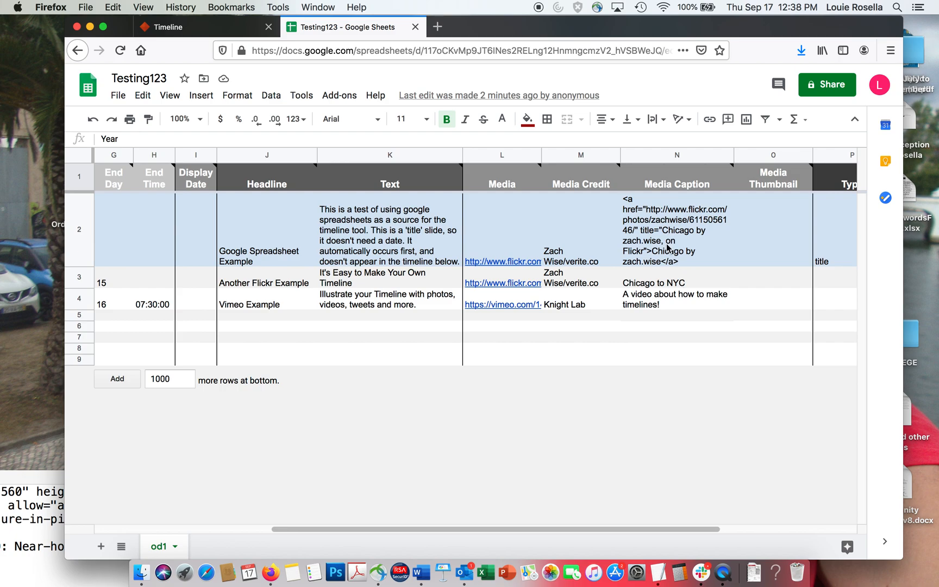
pyautogui.moveTo(634, 529); pyautogui.dragTo(775, 530)
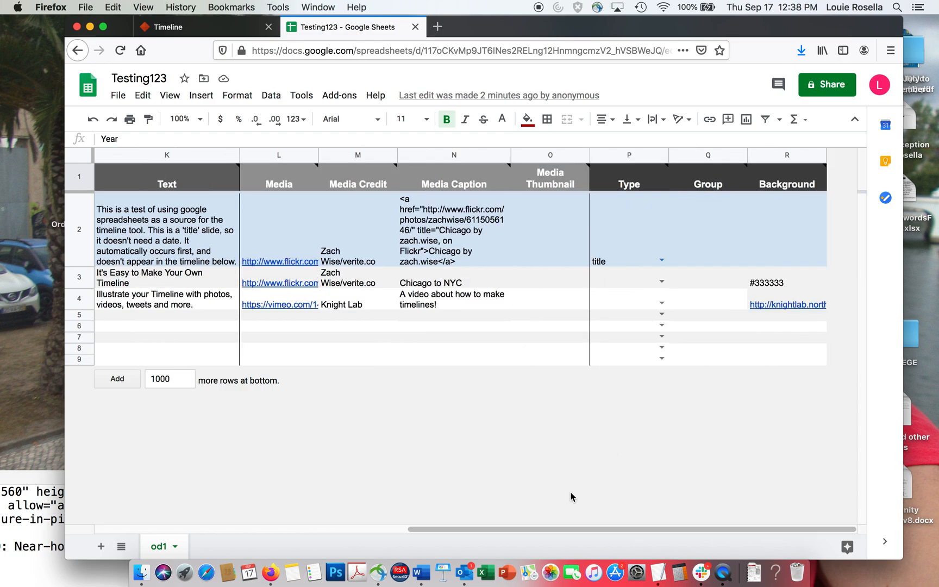
pyautogui.moveTo(552, 530); pyautogui.dragTo(238, 530)
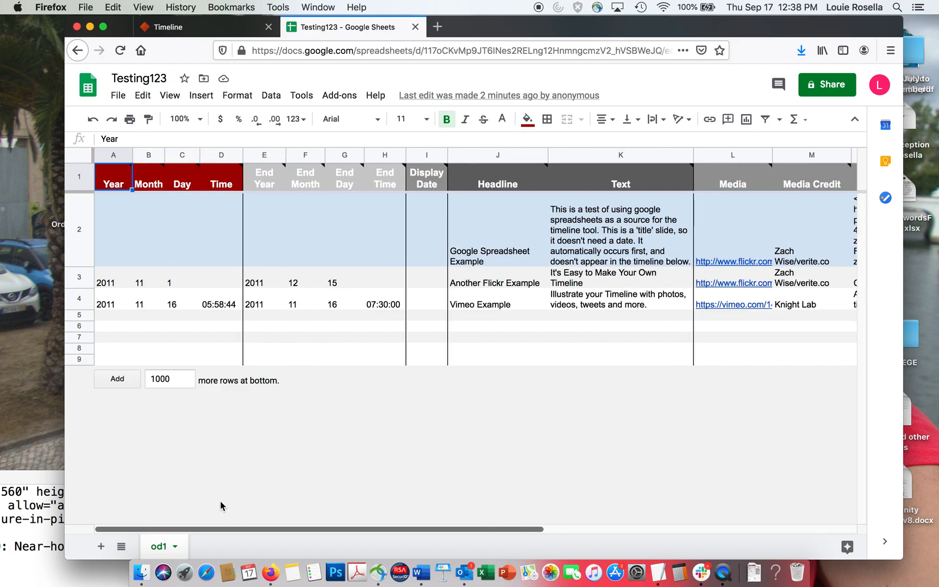
pyautogui.moveTo(483, 25)
pyautogui.mouseDown()
pyautogui.moveTo(478, 158)
pyautogui.moveTo(478, 16)
pyautogui.mouseUp()
# - Clear the sample Day and Month values in row 3 of the timeline sheet
pyautogui.click(167, 283)
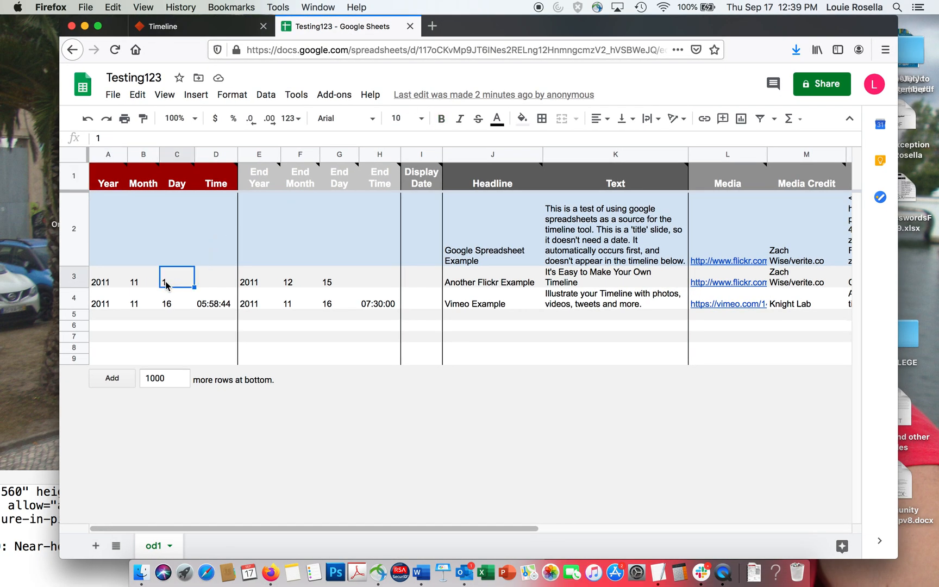
pyautogui.doubleClick(166, 282)
pyautogui.moveTo(169, 281); pyautogui.dragTo(155, 276)
pyautogui.press('BackSpace')
pyautogui.click(139, 286)
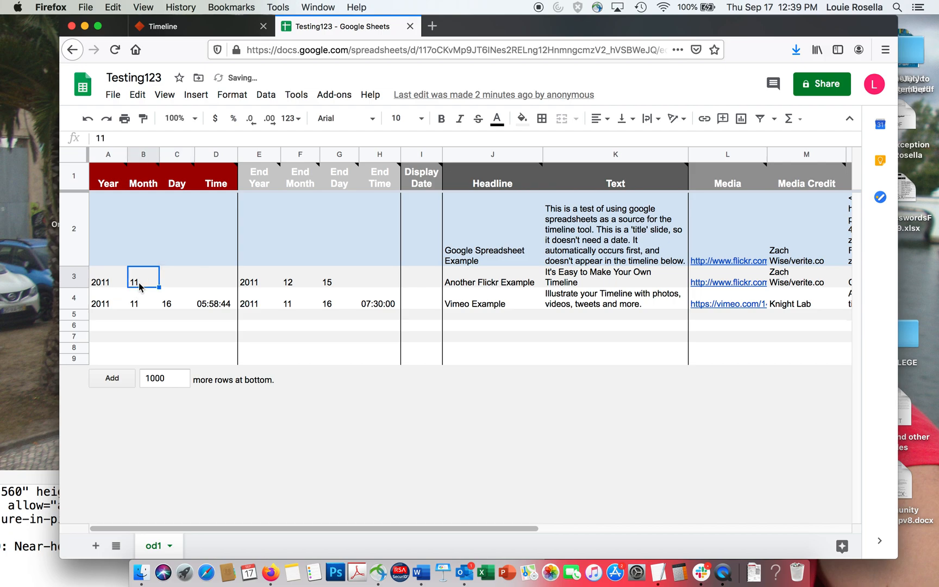
pyautogui.doubleClick(139, 286)
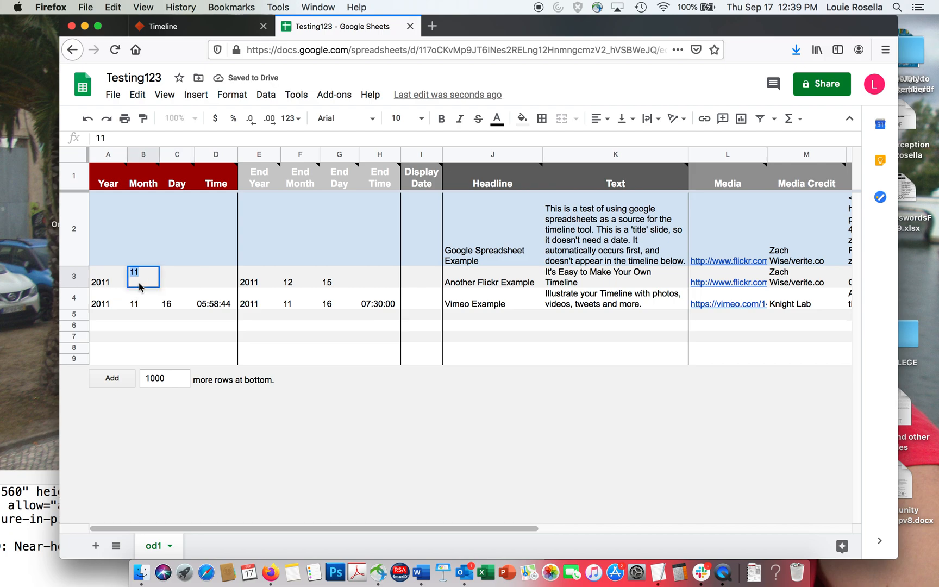
pyautogui.press('BackSpace')
pyautogui.click(110, 288)
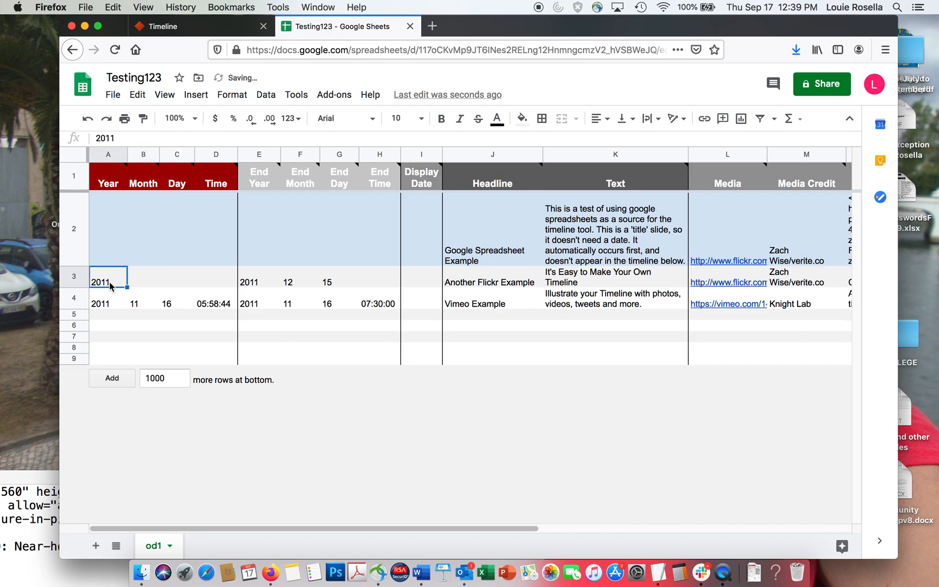
pyautogui.press('super+Left')
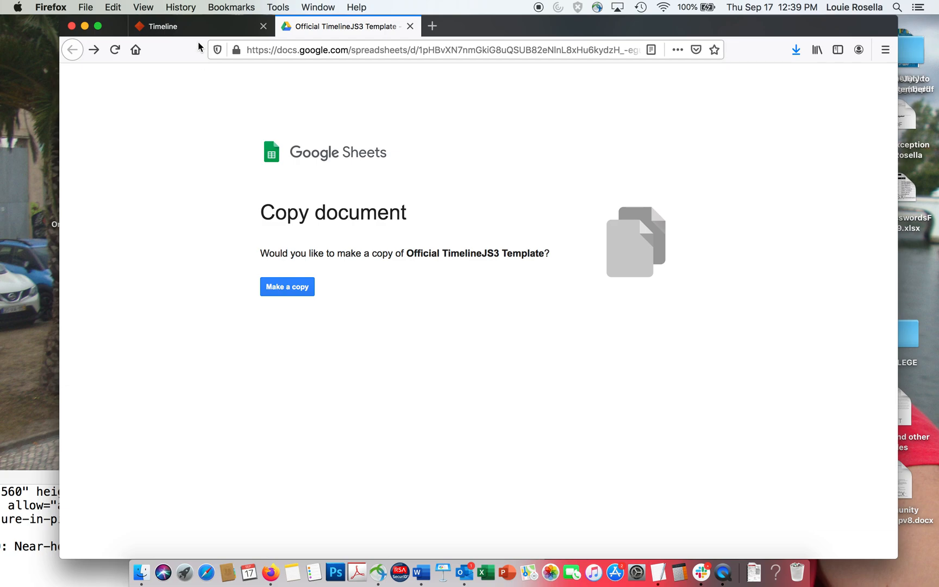
pyautogui.click(180, 24)
pyautogui.click(333, 30)
pyautogui.click(323, 49)
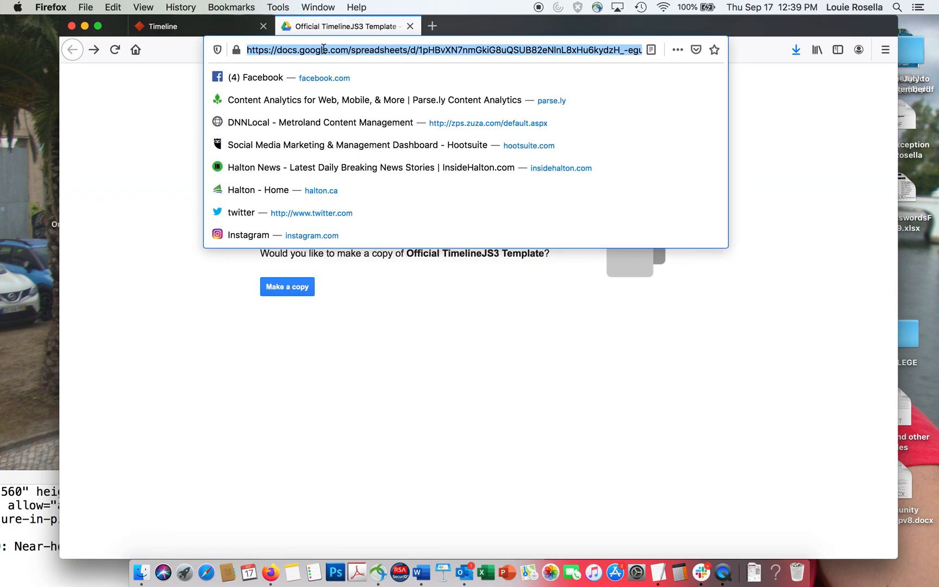
pyautogui.write('www.google.ca')
pyautogui.press('Return')
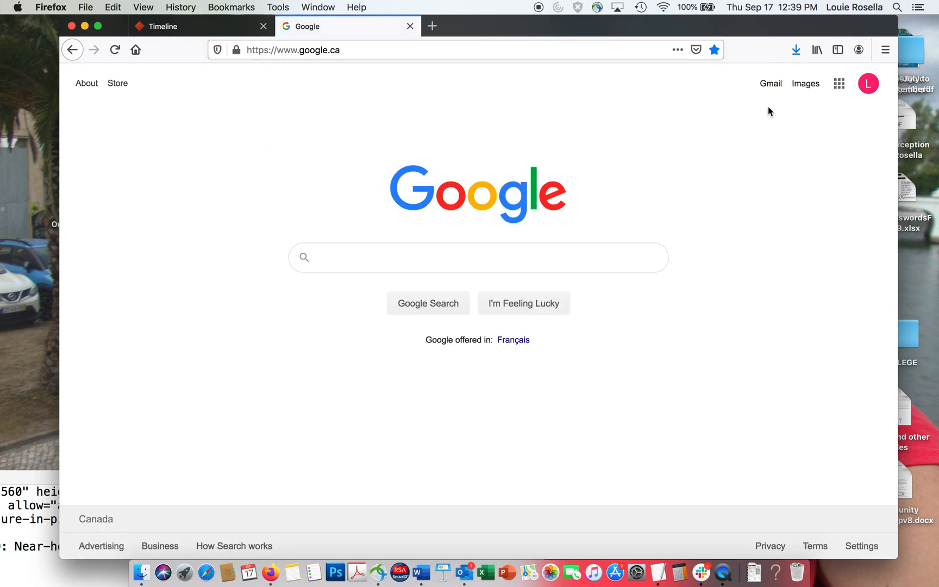
pyautogui.click(834, 84)
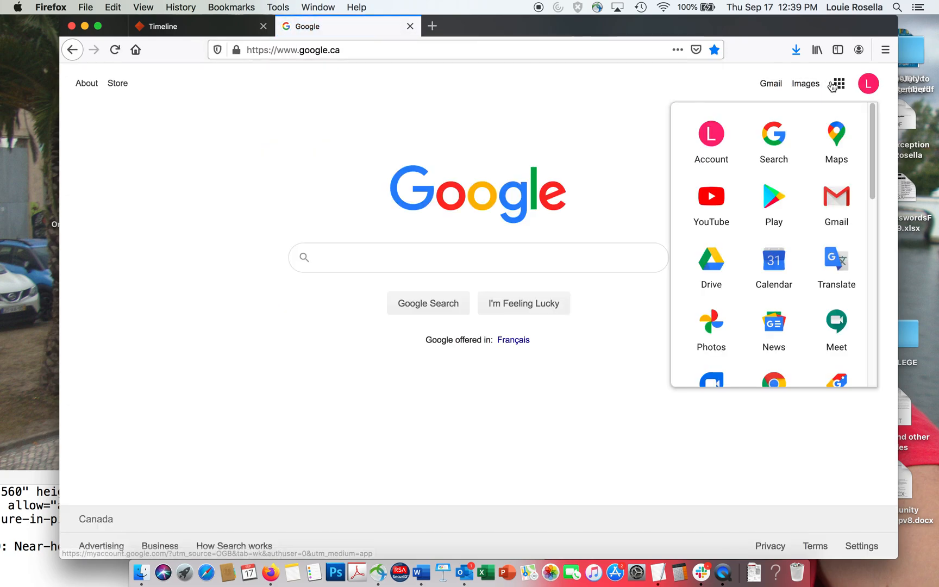
pyautogui.click(716, 257)
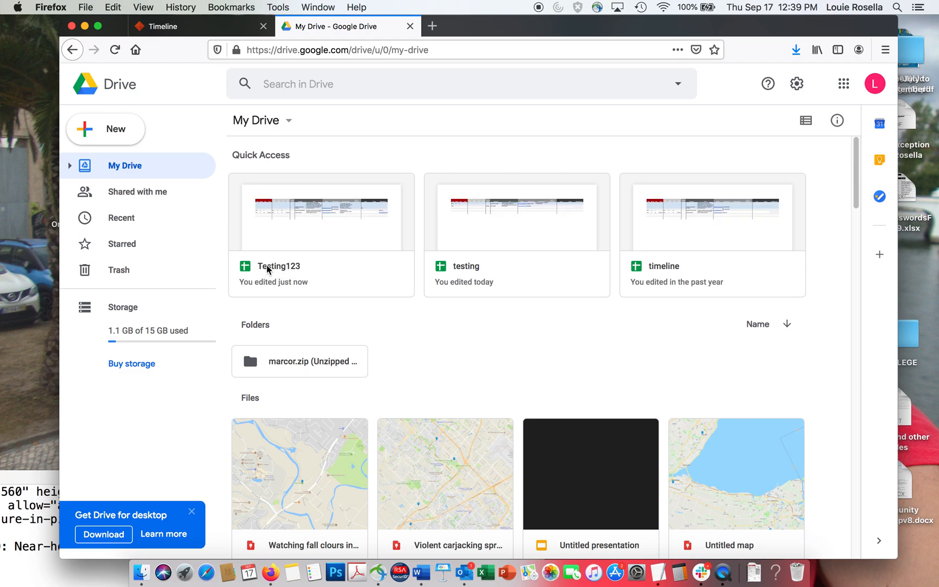
pyautogui.click(287, 270)
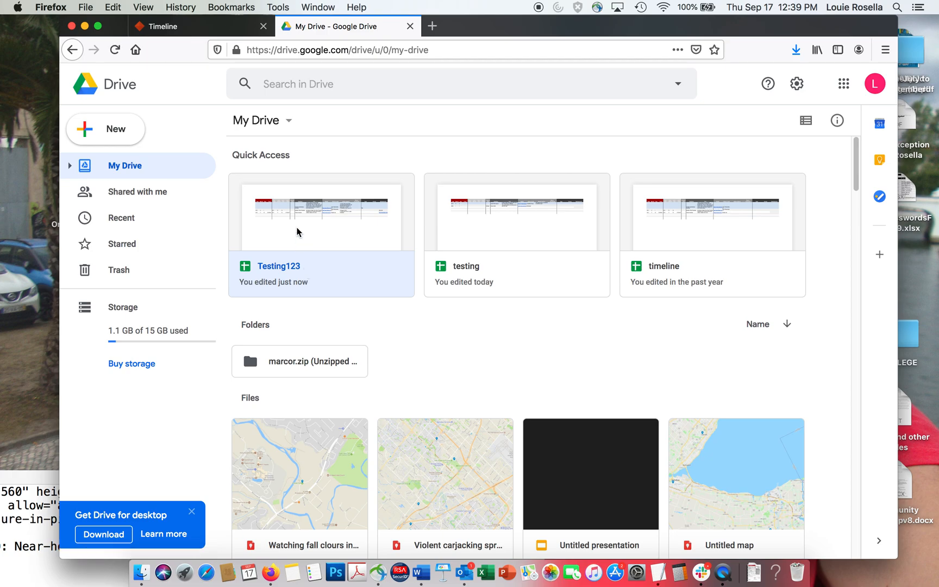
pyautogui.doubleClick(301, 212)
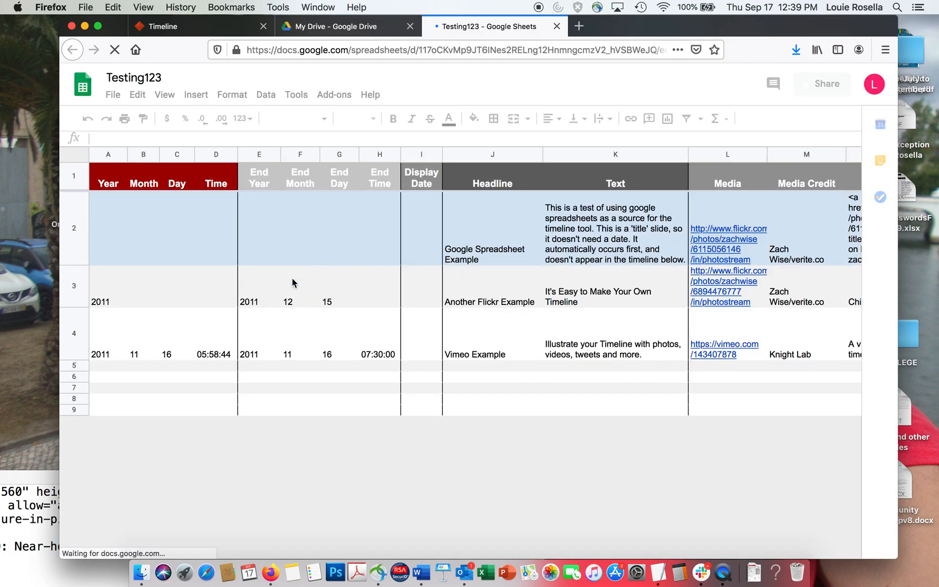
# - Clear the sample Year value in row 3 of the timeline sheet
pyautogui.doubleClick(109, 306)
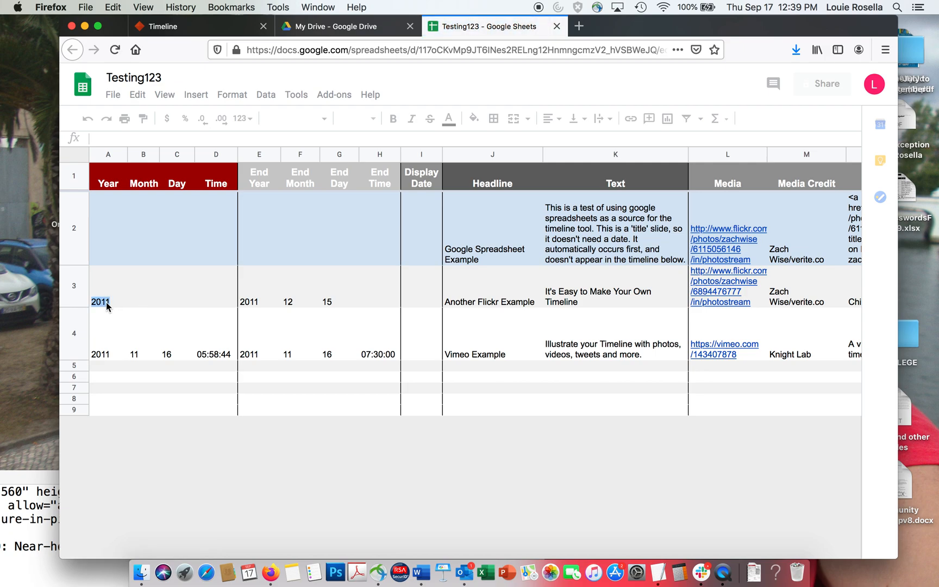
pyautogui.doubleClick(100, 304)
pyautogui.click(109, 282)
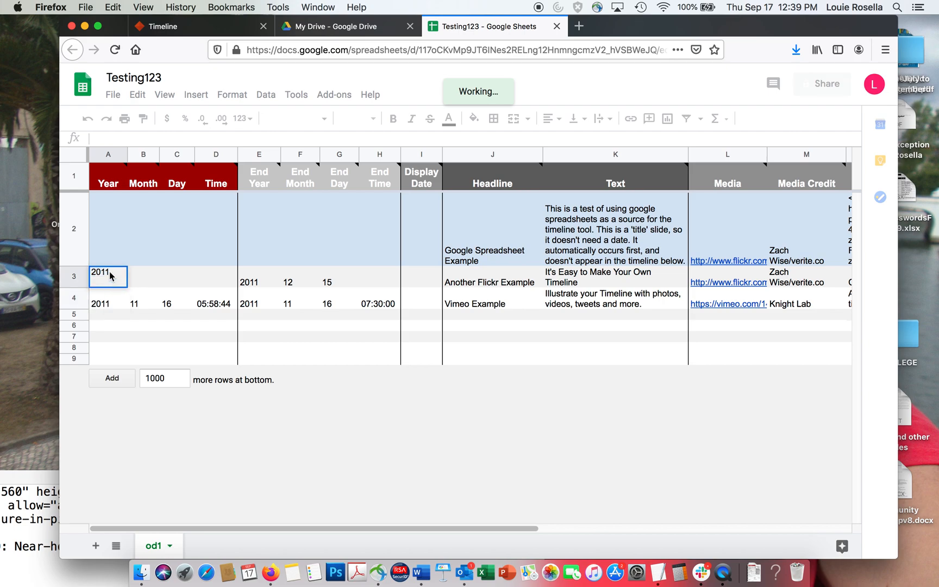
pyautogui.doubleClick(109, 272)
pyautogui.press('BackSpace')
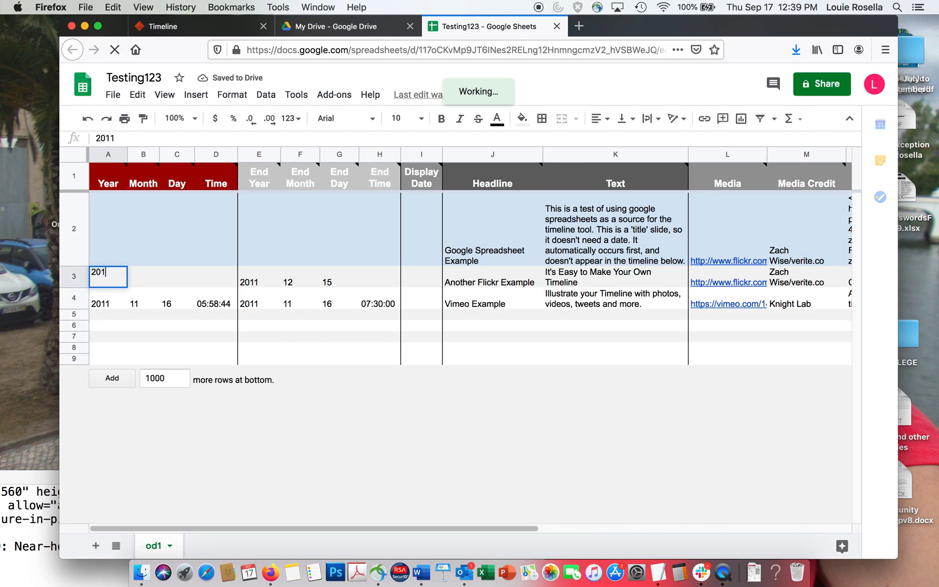
pyautogui.press('BackSpace')
pyautogui.press('BackSpace')
pyautogui.press('BackSpace')
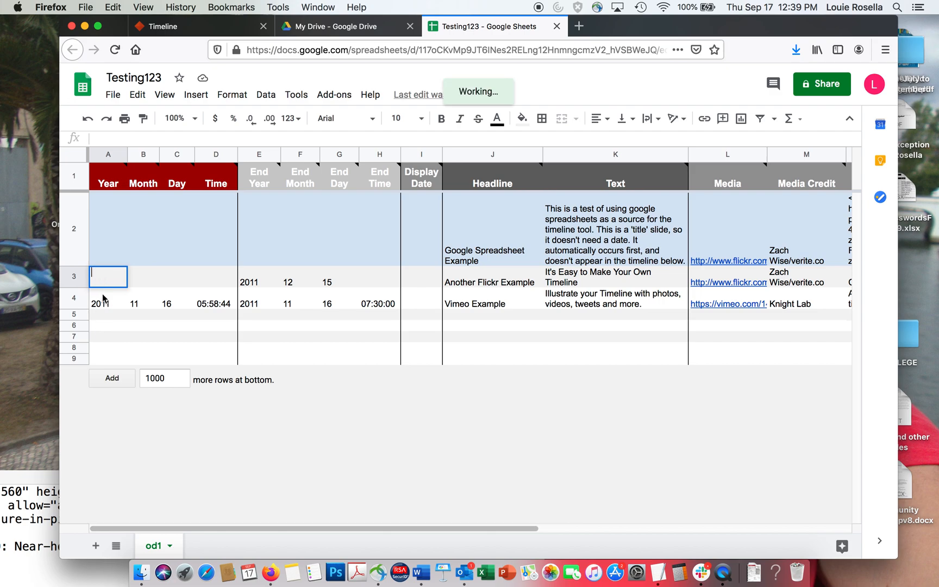
# - Clear the sample Year and Month values in row 4
pyautogui.doubleClick(103, 302)
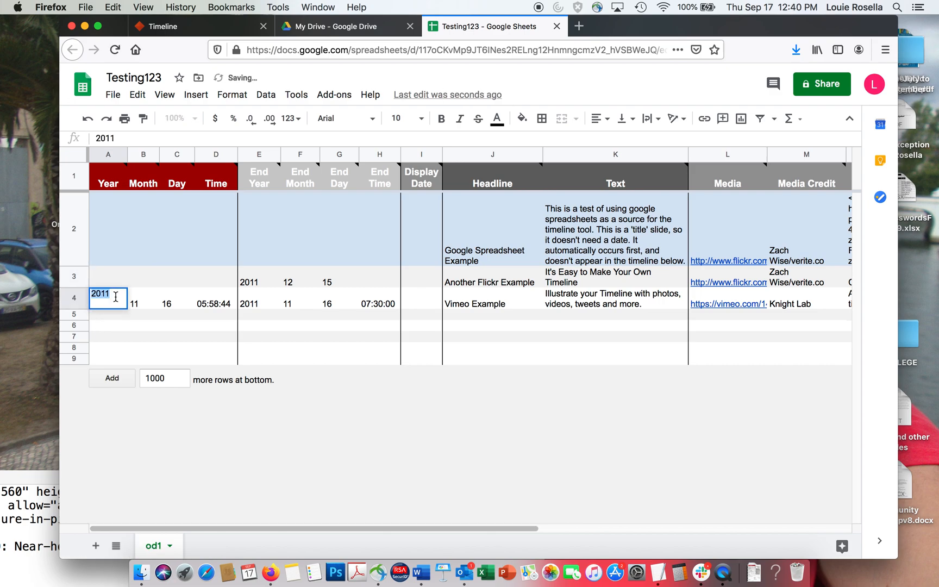
pyautogui.click(113, 293)
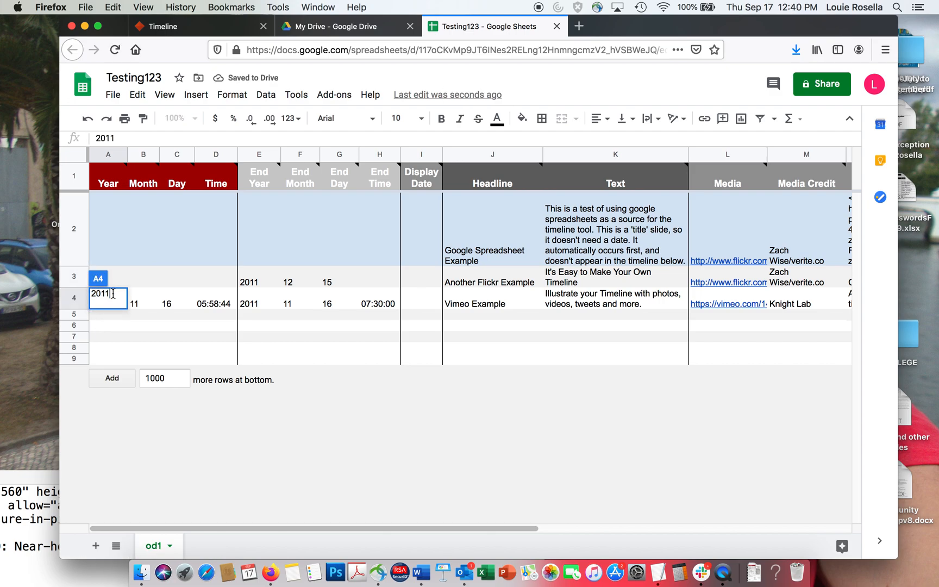
pyautogui.moveTo(110, 294); pyautogui.dragTo(95, 295)
pyautogui.press('BackSpace')
pyautogui.press('BackSpace')
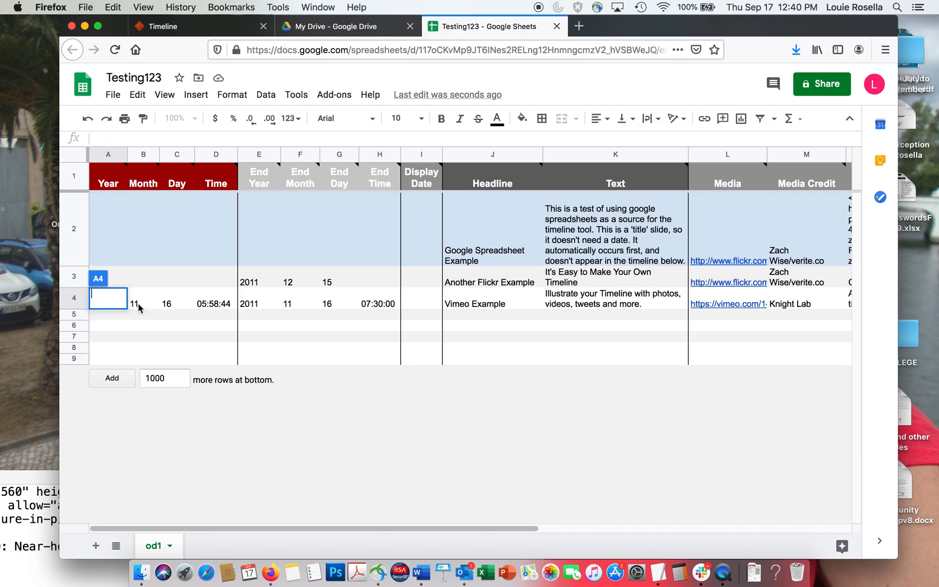
pyautogui.click(138, 306)
pyautogui.doubleClick(138, 306)
pyautogui.doubleClick(138, 292)
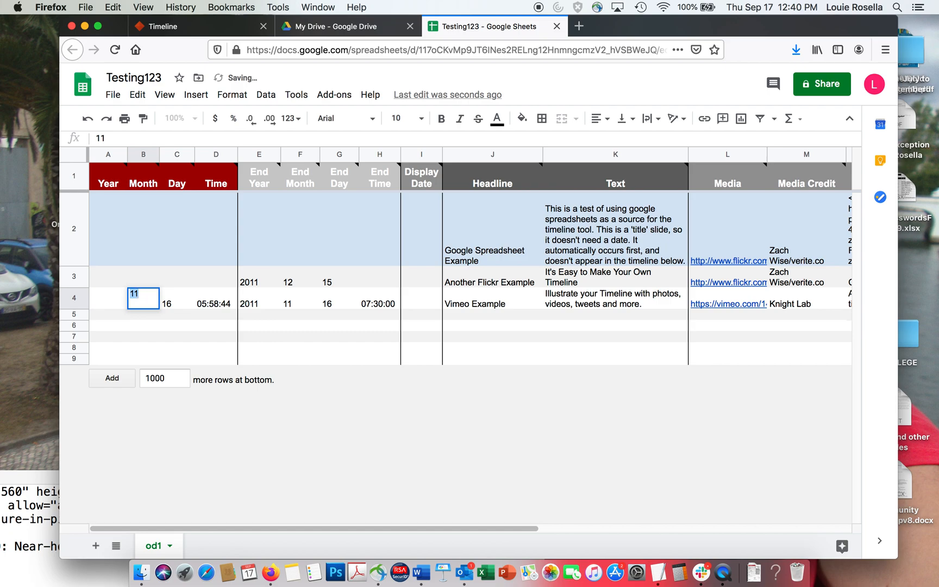
pyautogui.press('BackSpace')
# - Clear the sample start Day and Time values in row 4
pyautogui.doubleClick(167, 309)
pyautogui.doubleClick(173, 297)
pyautogui.press('BackSpace')
pyautogui.doubleClick(218, 308)
pyautogui.doubleClick(217, 295)
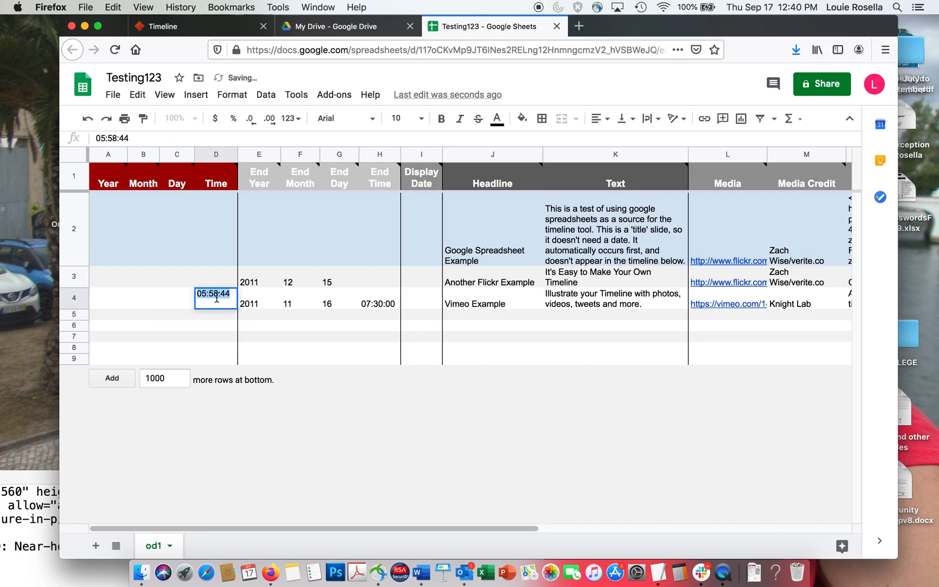
pyautogui.click(232, 294)
pyautogui.press('BackSpace')
pyautogui.press('BackSpace')
pyautogui.press('BackSpace')
pyautogui.press('BackSpace')
pyautogui.press('BackSpace')
pyautogui.press('BackSpace')
pyautogui.press('BackSpace')
pyautogui.press('BackSpace')
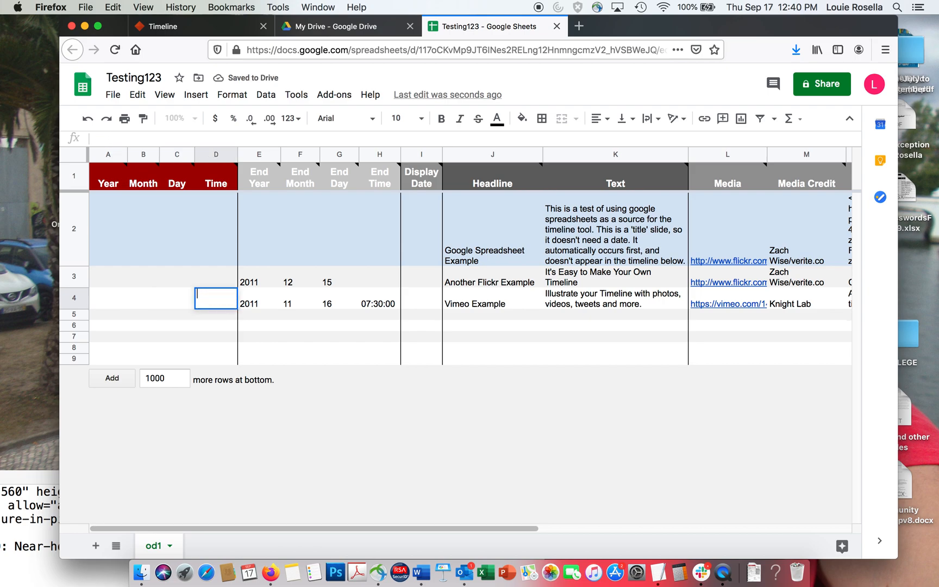
# - Clear the sample End Year value in row 3 of the timeline sheet
pyautogui.click(262, 284)
pyautogui.doubleClick(261, 275)
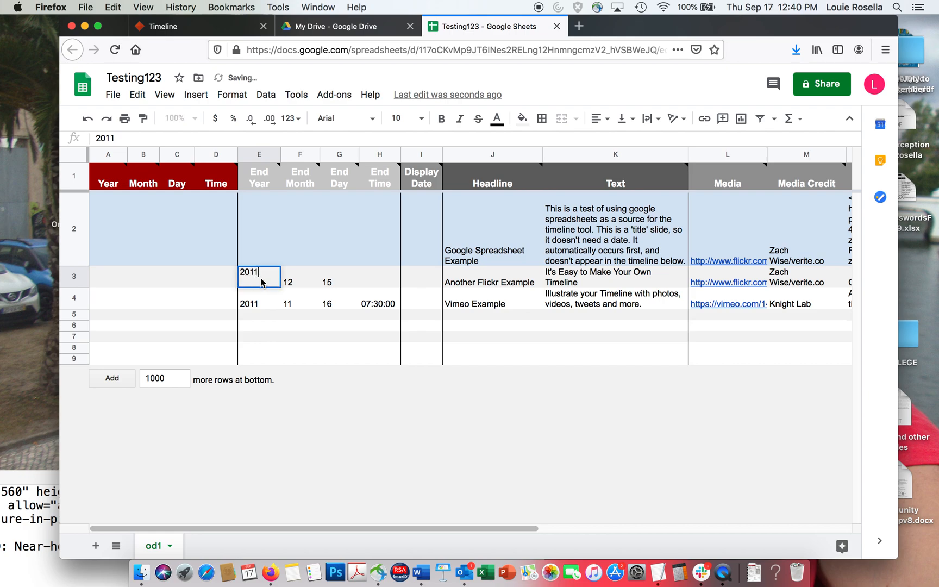
pyautogui.press('BackSpace')
pyautogui.press('BackSpace')
pyautogui.press('BackSpace')
pyautogui.press('BackSpace')
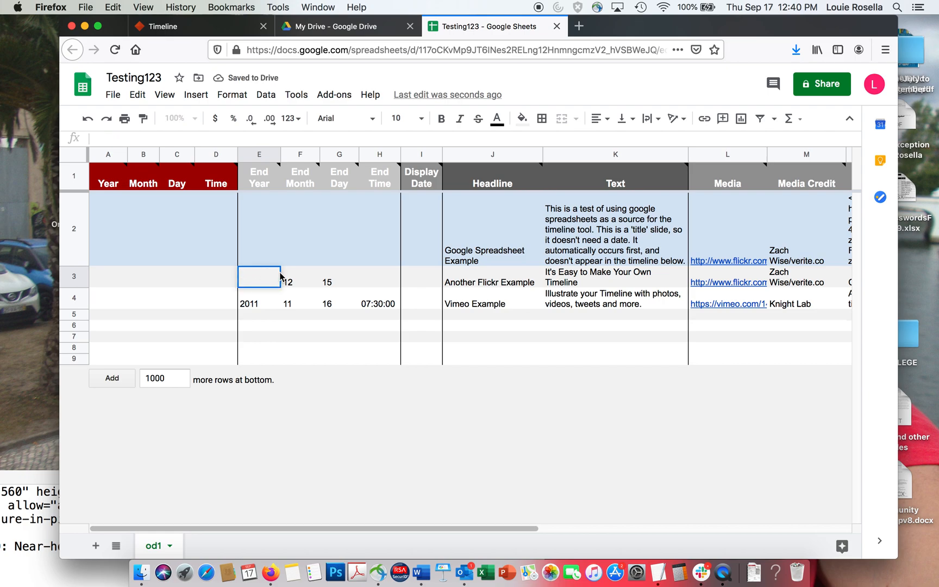
# - Clear the sample End Month and End Day values in row 3
pyautogui.click(296, 281)
pyautogui.doubleClick(305, 282)
pyautogui.press('BackSpace')
pyautogui.press('BackSpace')
pyautogui.click(329, 283)
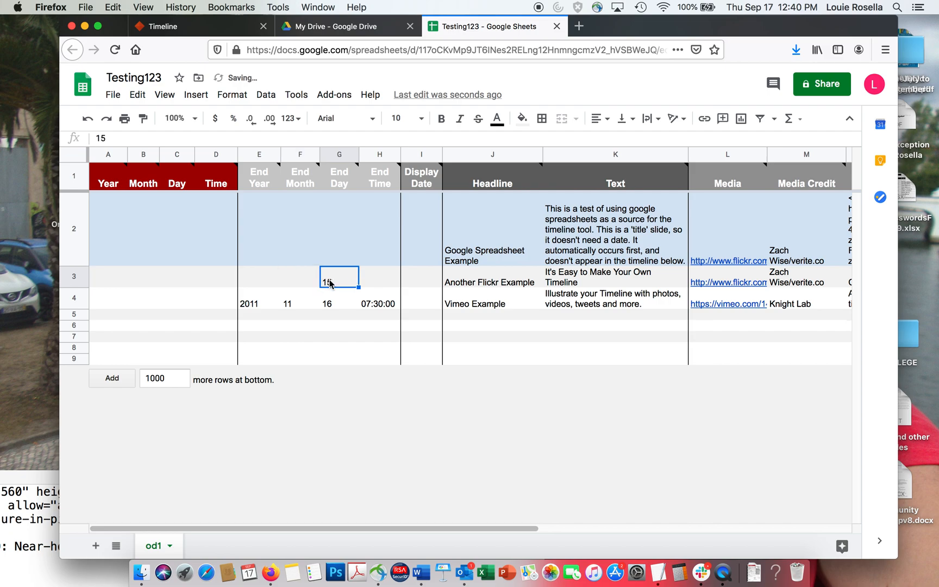
pyautogui.doubleClick(329, 283)
pyautogui.press('BackSpace')
pyautogui.press('BackSpace')
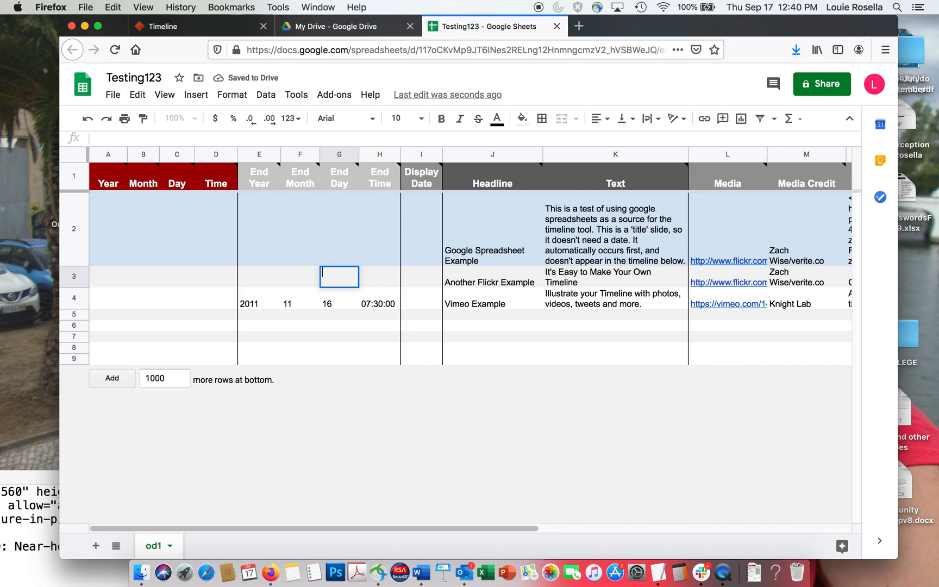
# - Clear the sample End Year and End Month values in row 4
pyautogui.doubleClick(253, 303)
pyautogui.press('BackSpace')
pyautogui.press('BackSpace')
pyautogui.press('BackSpace')
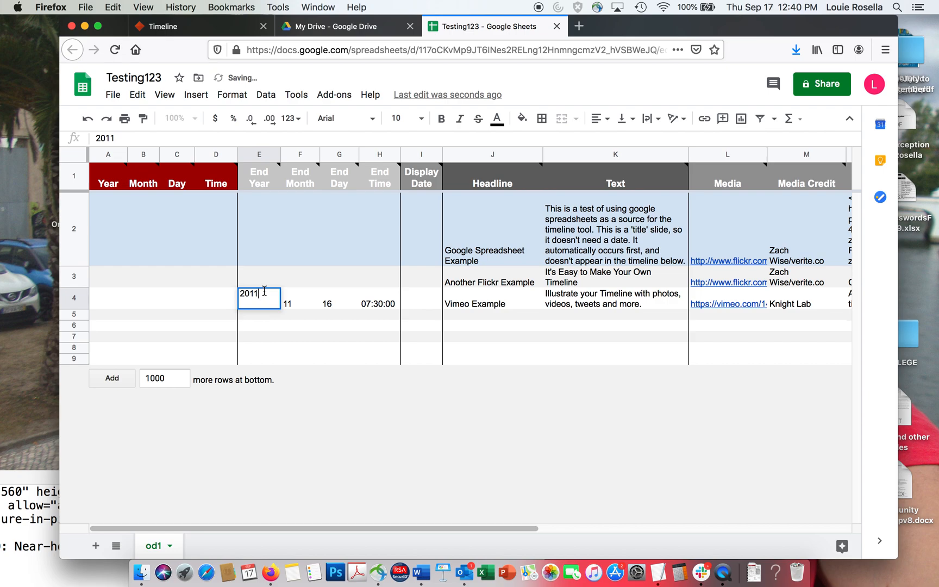
pyautogui.click(296, 306)
pyautogui.doubleClick(297, 306)
pyautogui.press('BackSpace')
pyautogui.press('BackSpace')
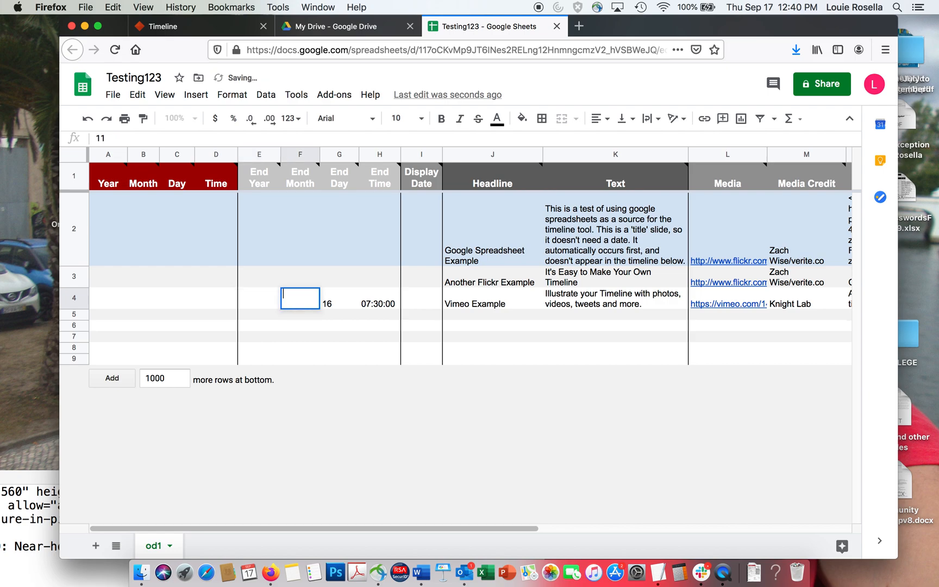
# - Clear the sample End Day value in row 4 of the timeline sheet
pyautogui.click(323, 308)
pyautogui.doubleClick(331, 309)
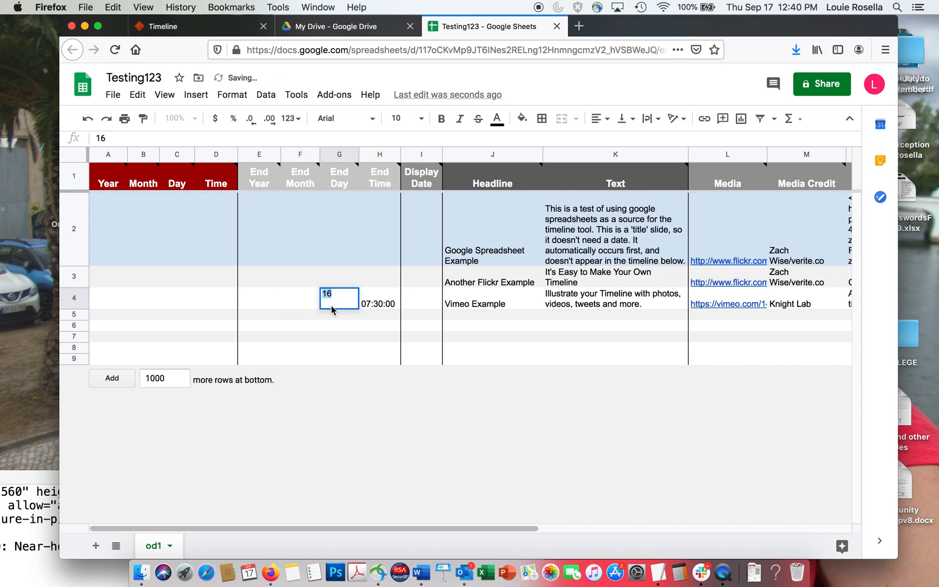
pyautogui.click(335, 298)
pyautogui.press('BackSpace')
pyautogui.press('BackSpace')
# - Clear the sample End Time value in row 4 of the timeline sheet
pyautogui.doubleClick(379, 305)
pyautogui.press('BackSpace')
pyautogui.press('BackSpace')
pyautogui.press('BackSpace')
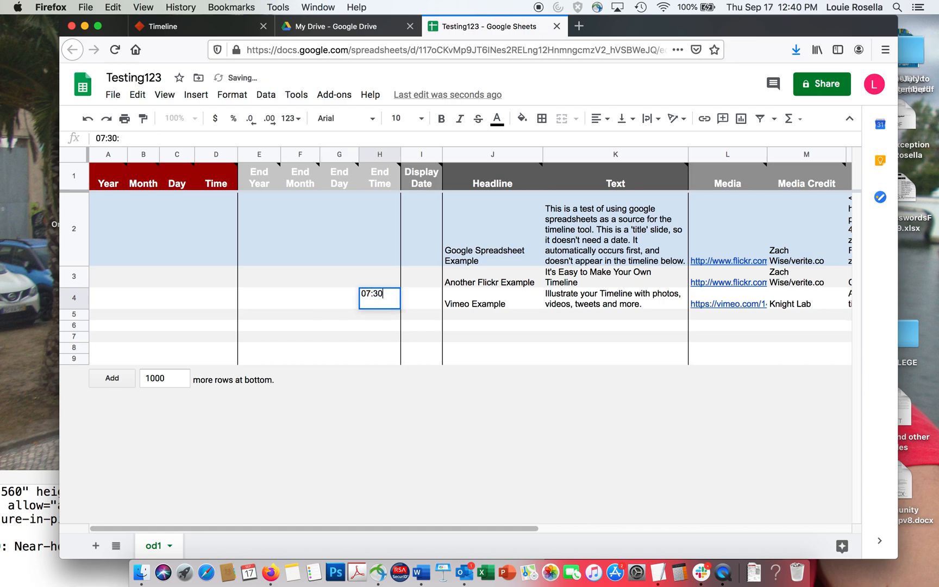
pyautogui.press('BackSpace')
pyautogui.press('BackSpace')
pyautogui.press('BackSpace')
pyautogui.press('BackSpace')
pyautogui.press('BackSpace')
# - Clear the sample Headline text in the title slide's row 2
pyautogui.click(468, 255)
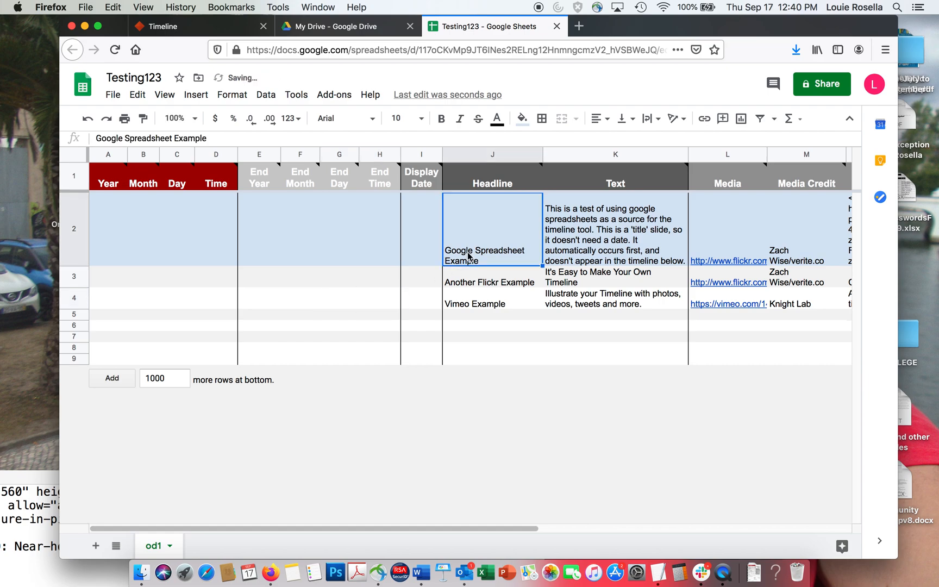
pyautogui.doubleClick(468, 254)
pyautogui.tripleClick(483, 199)
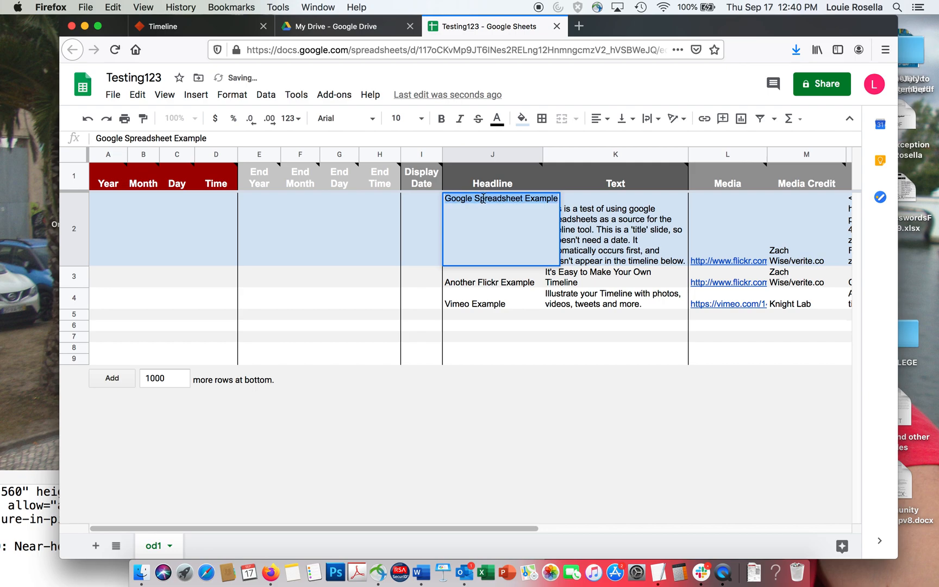
pyautogui.press('Right')
pyautogui.press('BackSpace')
pyautogui.press('BackSpace')
pyautogui.press('BackSpace')
pyautogui.press('BackSpace')
pyautogui.press('BackSpace')
pyautogui.press('BackSpace')
pyautogui.press('BackSpace')
pyautogui.press('BackSpace')
pyautogui.press('BackSpace')
pyautogui.press('BackSpace')
pyautogui.press('BackSpace')
pyautogui.press('BackSpace')
pyautogui.press('BackSpace')
pyautogui.press('BackSpace')
pyautogui.press('BackSpace')
pyautogui.press('BackSpace')
pyautogui.press('BackSpace')
pyautogui.press('BackSpace')
pyautogui.press('BackSpace')
pyautogui.press('BackSpace')
pyautogui.press('BackSpace')
pyautogui.press('BackSpace')
pyautogui.press('BackSpace')
pyautogui.press('BackSpace')
pyautogui.press('BackSpace')
pyautogui.press('BackSpace')
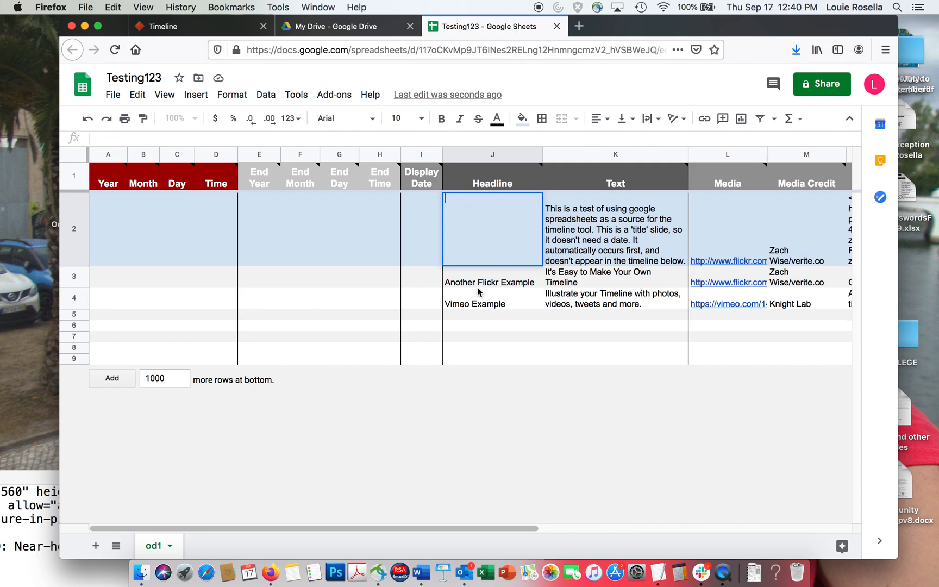
# - Clear the sample Headline entries in rows 3 and 4
pyautogui.click(477, 287)
pyautogui.tripleClick(480, 286)
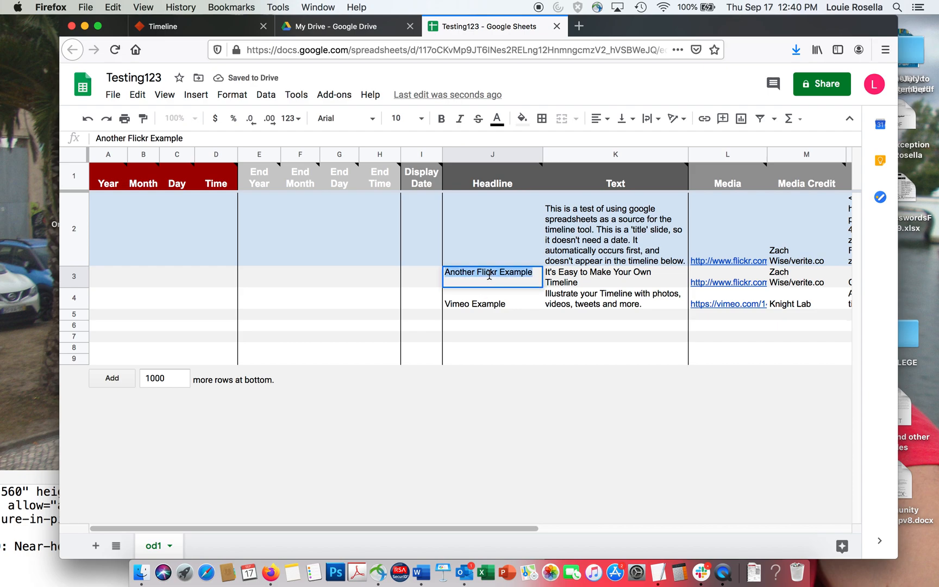
pyautogui.press('BackSpace')
pyautogui.click(477, 309)
pyautogui.tripleClick(492, 294)
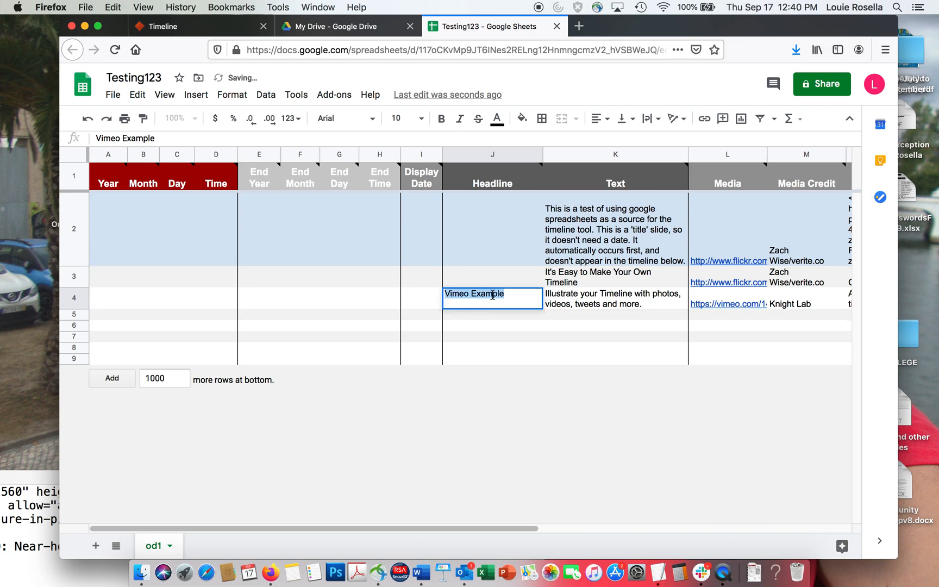
pyautogui.press('BackSpace')
# - Clear the sample descriptions in the Text column for rows 2 to 4
pyautogui.tripleClick(566, 220)
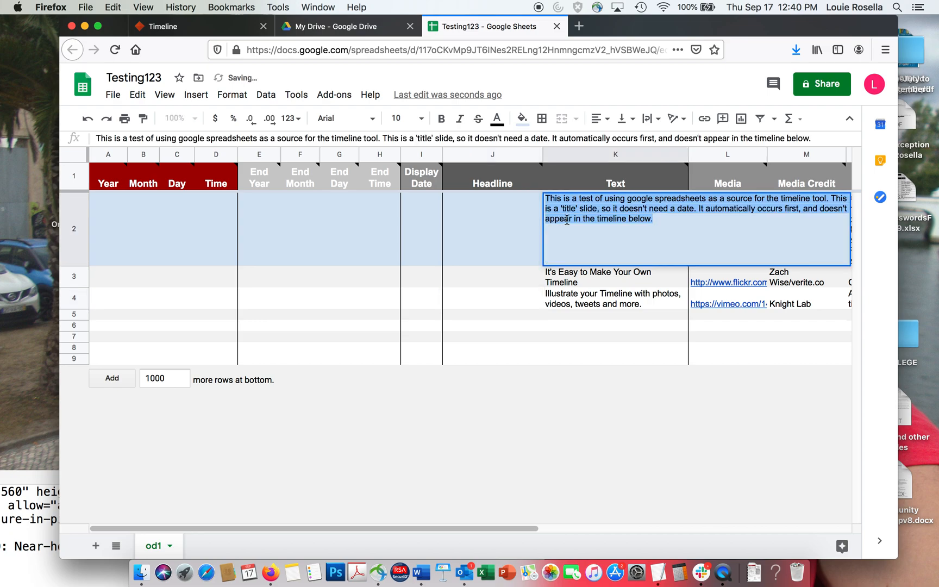
pyautogui.moveTo(662, 221); pyautogui.dragTo(524, 174)
pyautogui.press('BackSpace')
pyautogui.tripleClick(568, 274)
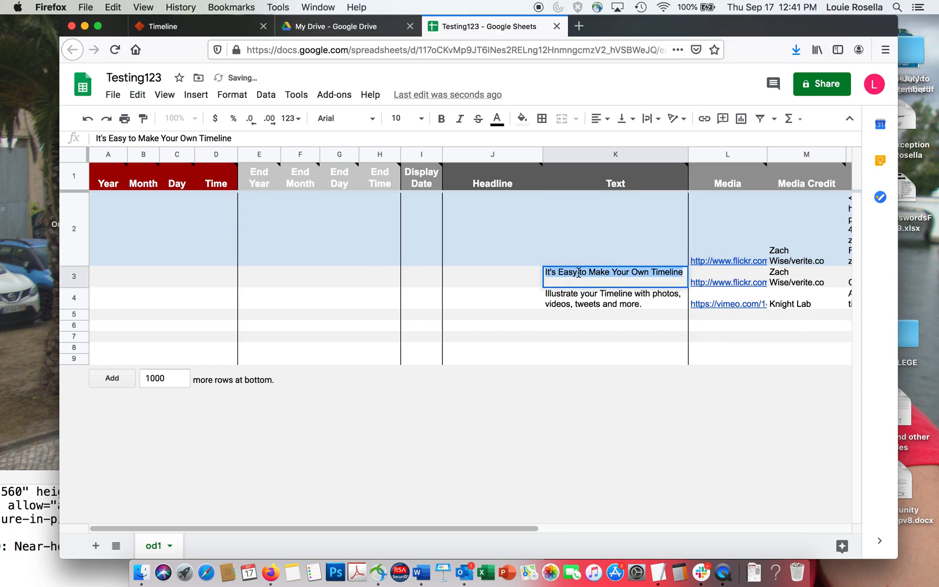
pyautogui.press('BackSpace')
pyautogui.tripleClick(578, 299)
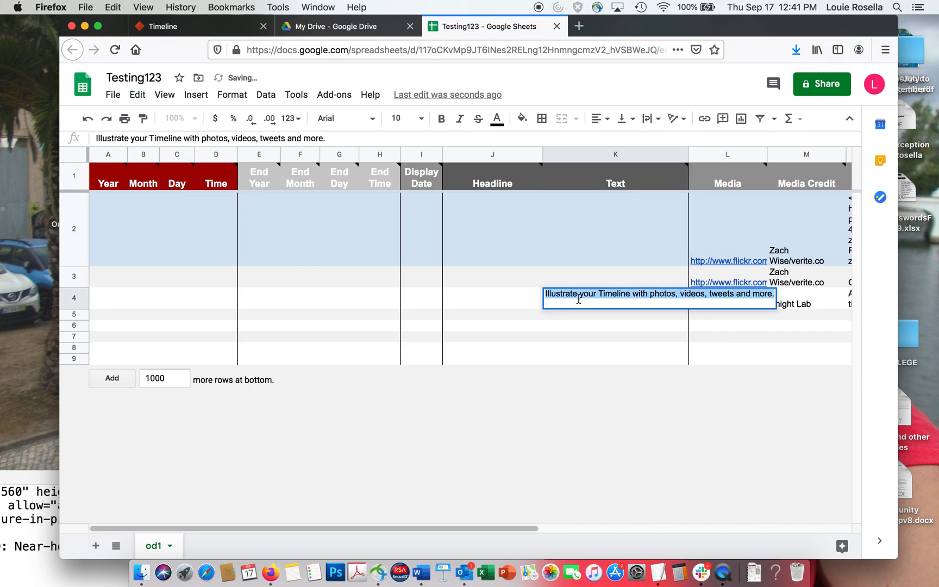
pyautogui.tripleClick(578, 299)
pyautogui.press('BackSpace')
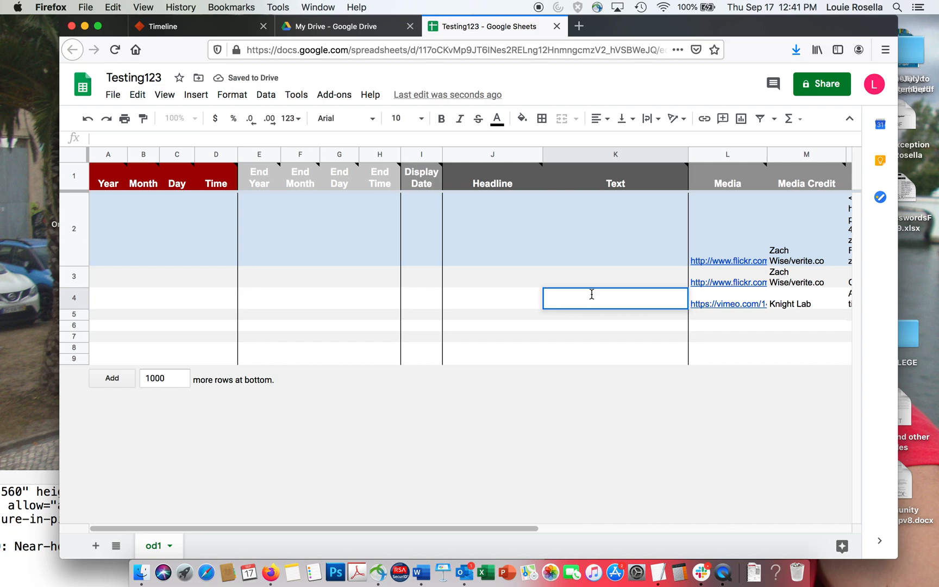
# - Clear the sample Flickr and Vimeo links in the Media column for rows 2 to 4
pyautogui.doubleClick(713, 261)
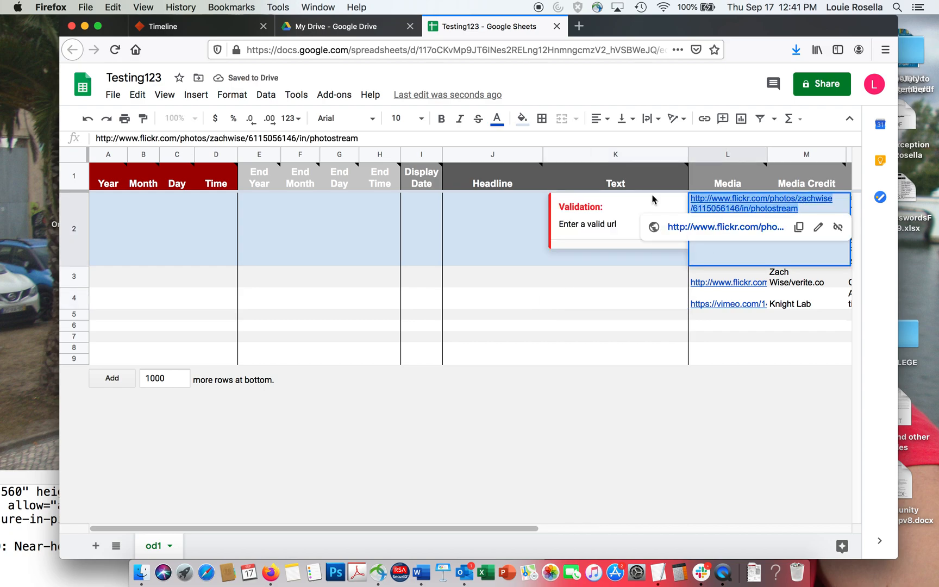
pyautogui.moveTo(799, 203); pyautogui.dragTo(652, 197)
pyautogui.press('BackSpace')
pyautogui.click(727, 282)
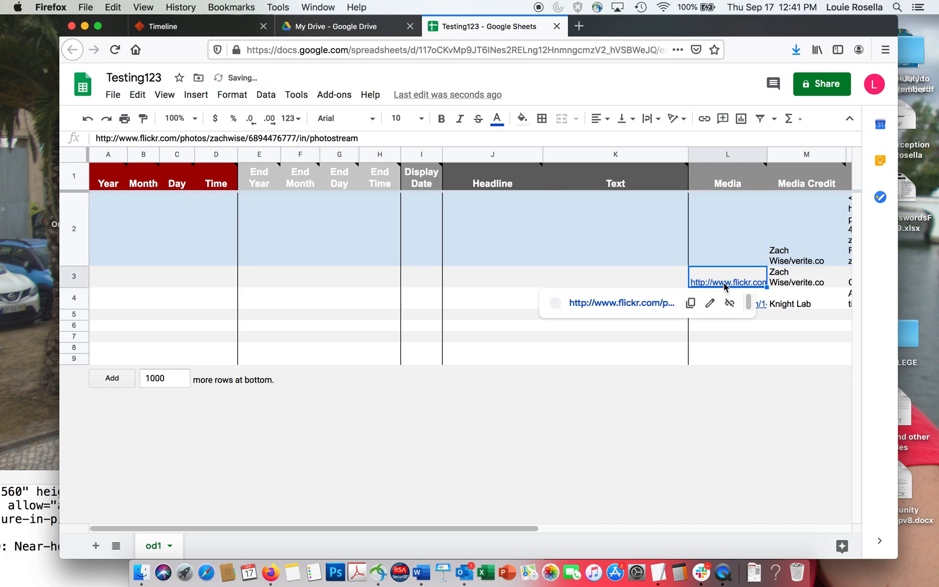
pyautogui.doubleClick(728, 282)
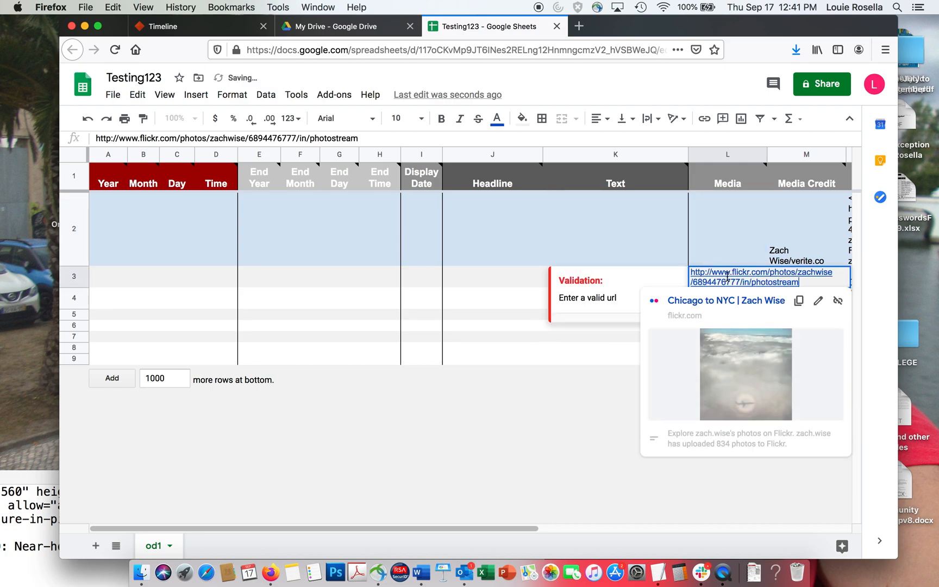
pyautogui.tripleClick(804, 285)
pyautogui.press('BackSpace')
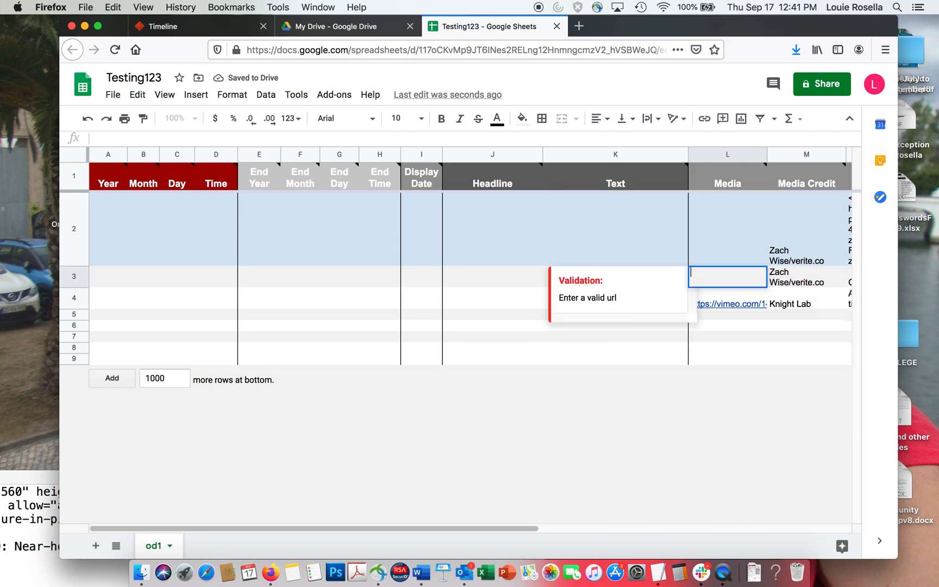
pyautogui.click(738, 306)
pyautogui.doubleClick(738, 306)
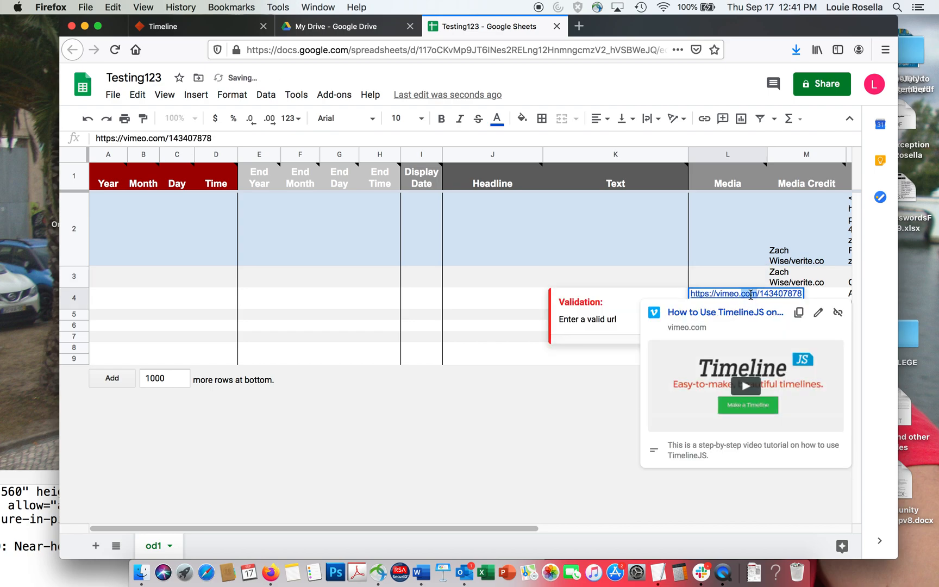
pyautogui.tripleClick(751, 294)
pyautogui.press('BackSpace')
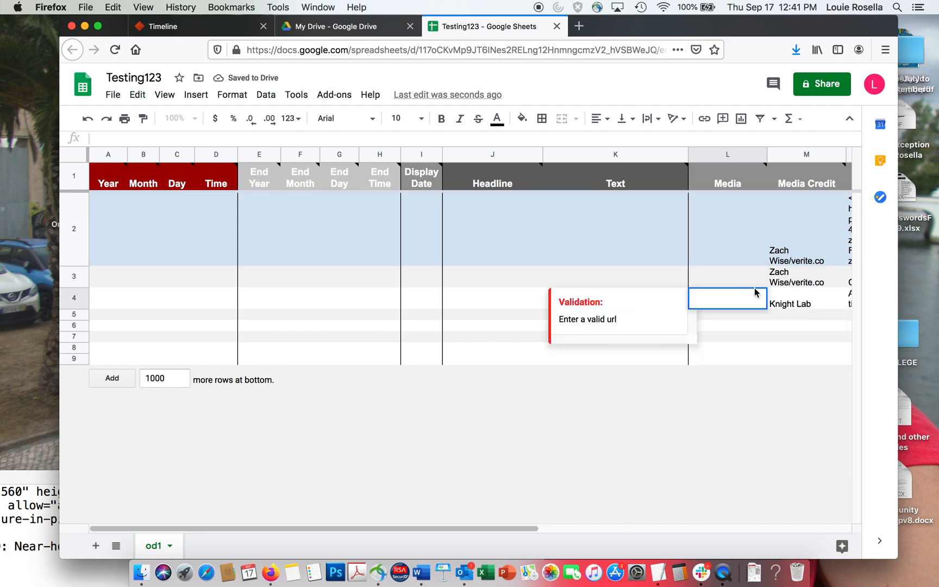
# - Clear the sample Media Credit entries in rows 2 to 4
pyautogui.click(789, 257)
pyautogui.tripleClick(791, 198)
pyautogui.press('BackSpace')
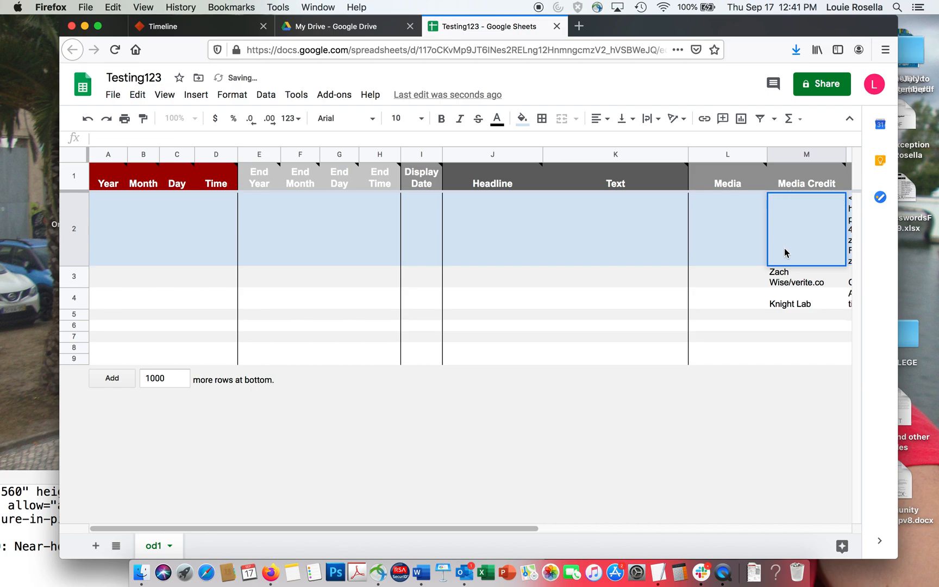
pyautogui.tripleClick(781, 276)
pyautogui.press('BackSpace')
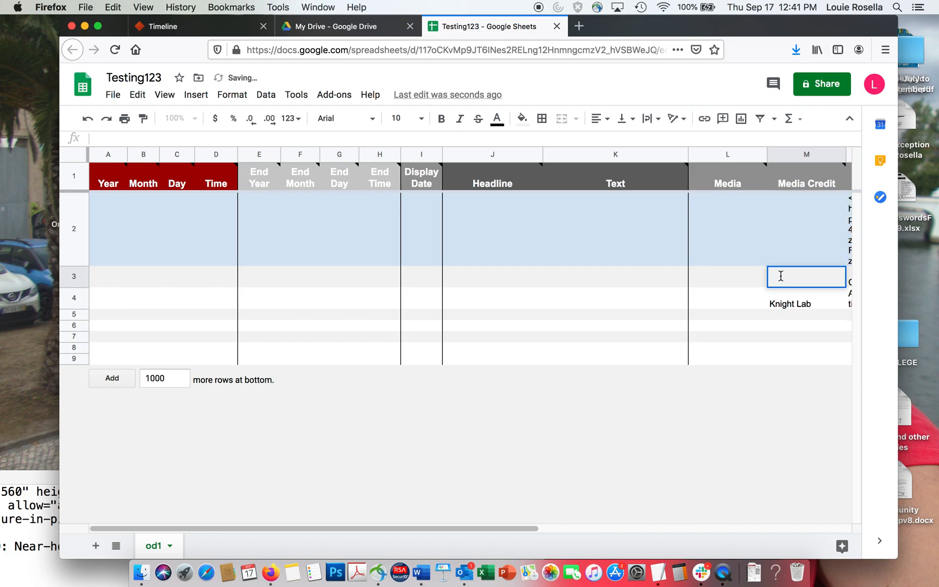
pyautogui.click(791, 305)
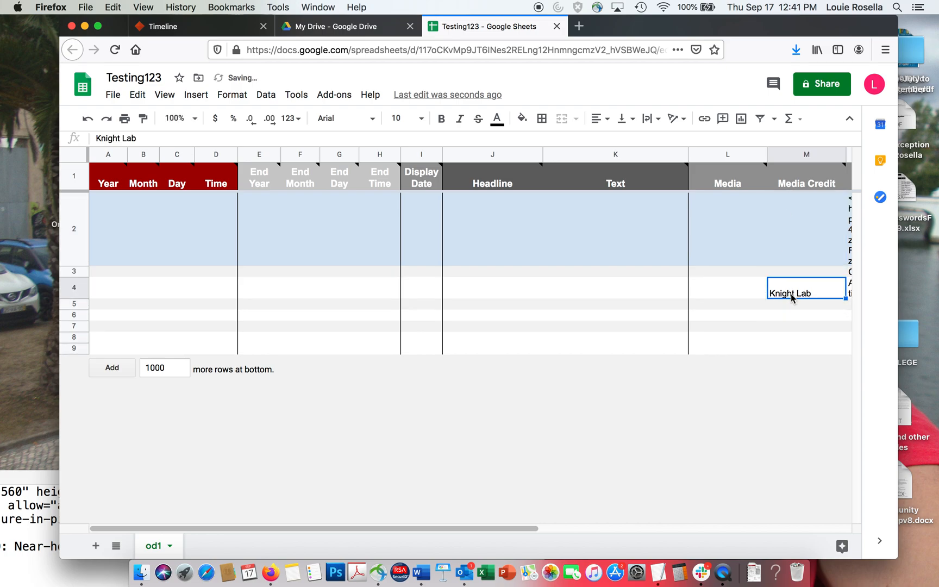
pyautogui.doubleClick(791, 295)
pyautogui.tripleClick(799, 283)
pyautogui.press('BackSpace')
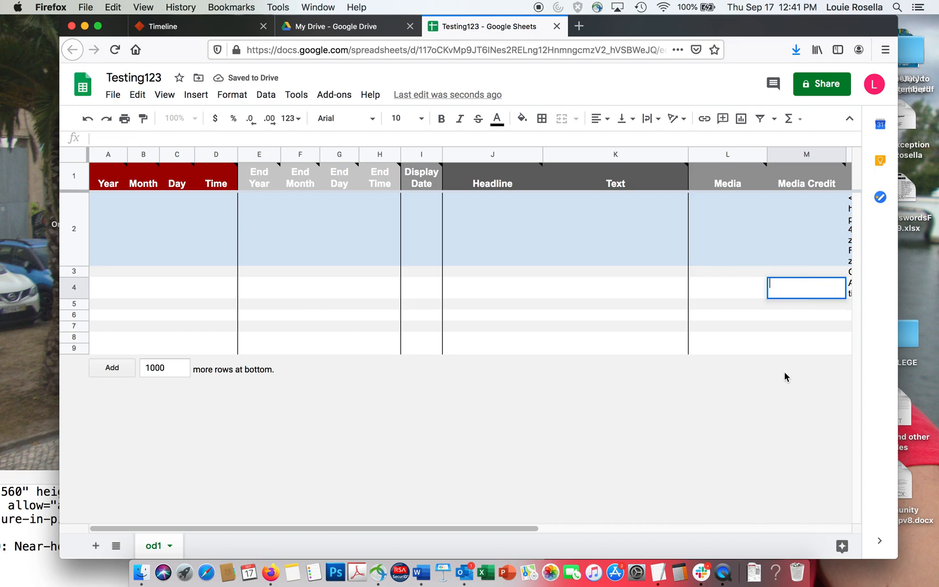
# - Clear the sample Media Caption entries in rows 2 to 4
pyautogui.moveTo(490, 522); pyautogui.dragTo(692, 527)
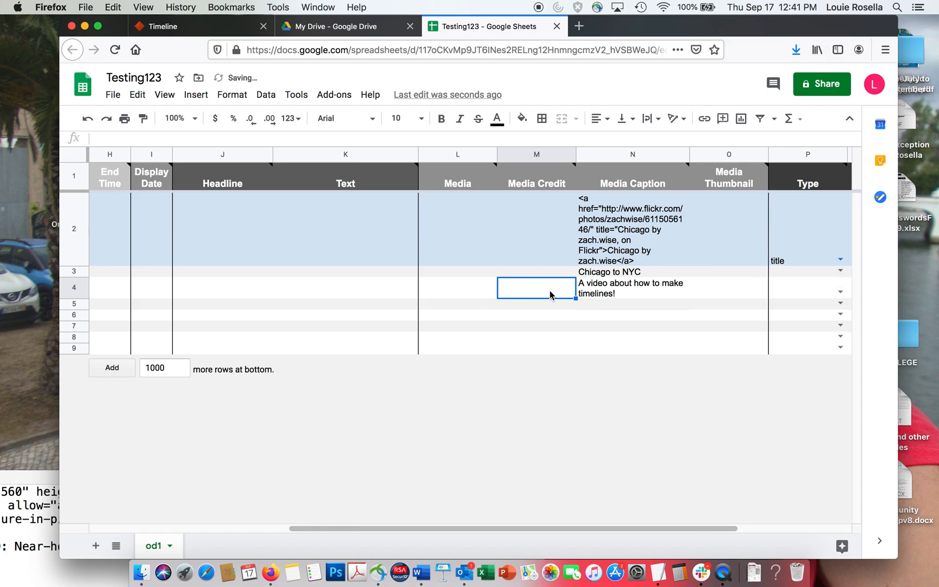
pyautogui.click(601, 239)
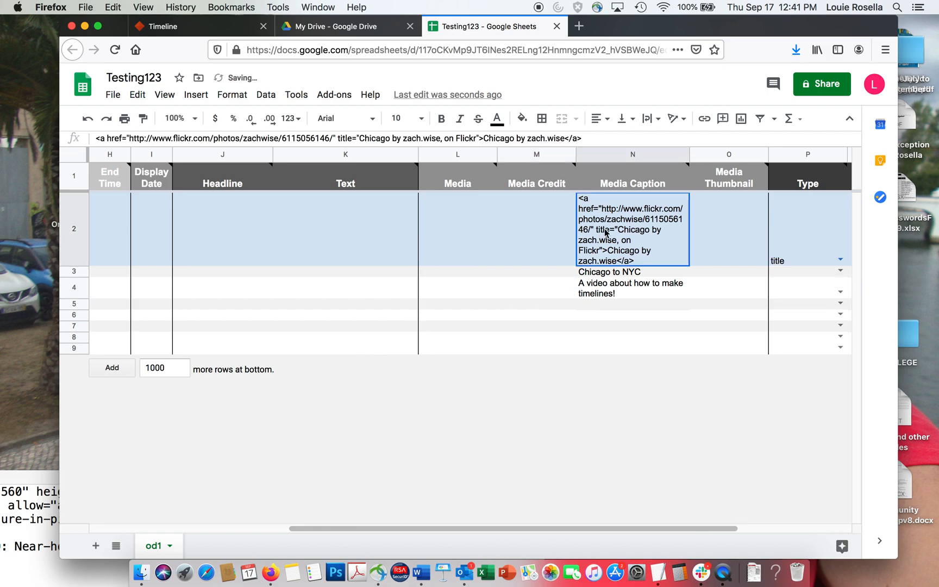
pyautogui.tripleClick(629, 202)
pyautogui.press('BackSpace')
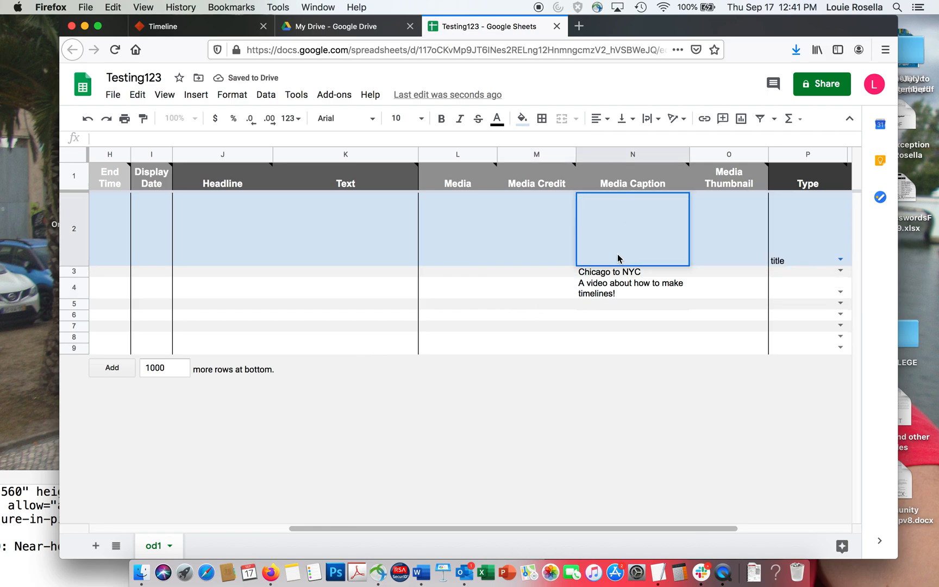
pyautogui.click(601, 272)
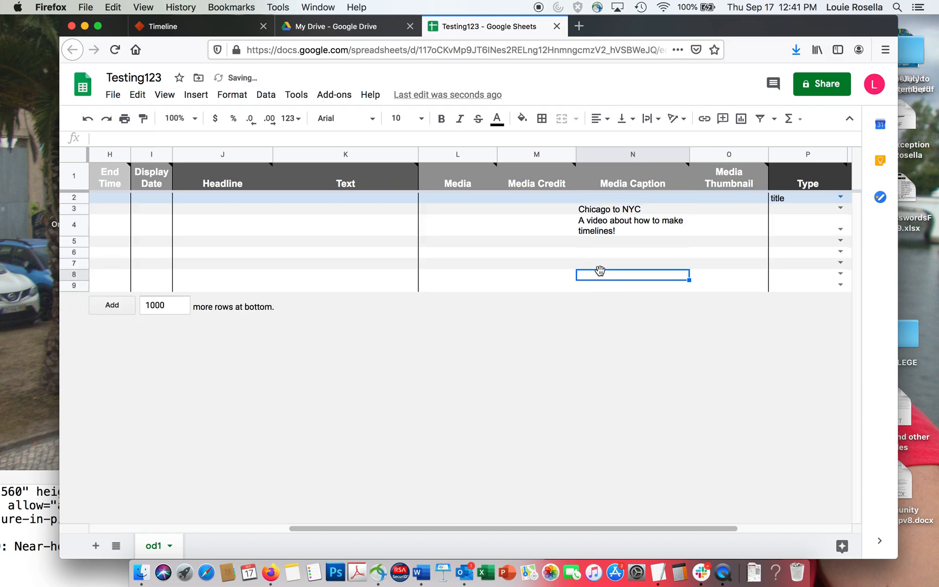
pyautogui.click(597, 212)
pyautogui.press('Delete')
pyautogui.click(598, 222)
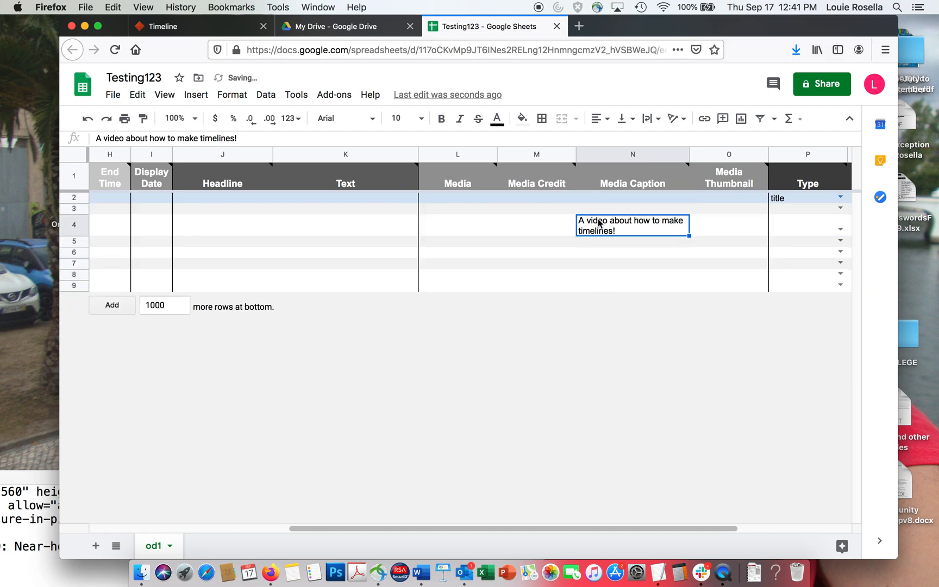
pyautogui.press('BackSpace')
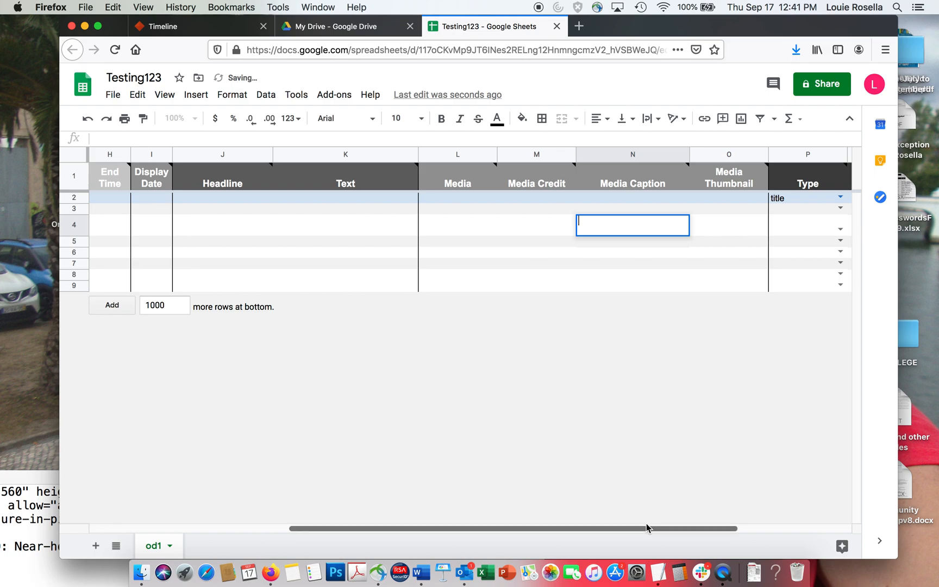
# - Clear the sample Background colour code in row 3
pyautogui.moveTo(646, 528); pyautogui.dragTo(742, 528)
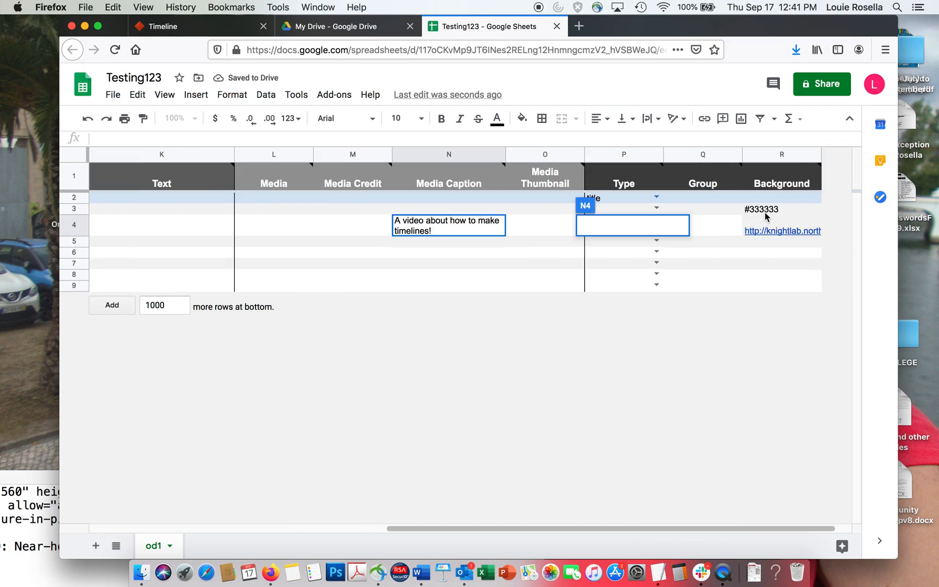
pyautogui.doubleClick(766, 211)
pyautogui.tripleClick(774, 211)
pyautogui.press('BackSpace')
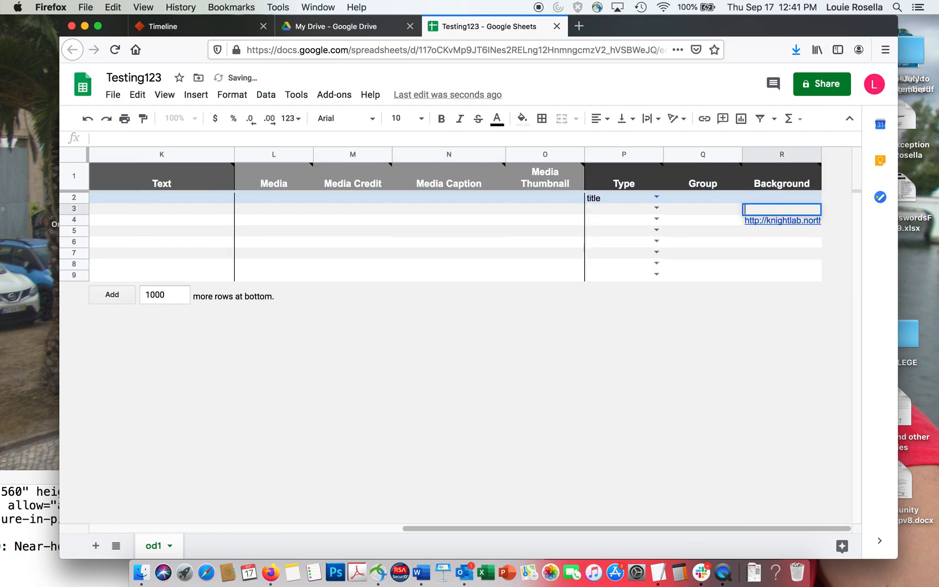
# - Clear the sample Knight Lab link from the Background column in row 4
pyautogui.tripleClick(768, 217)
pyautogui.press('BackSpace')
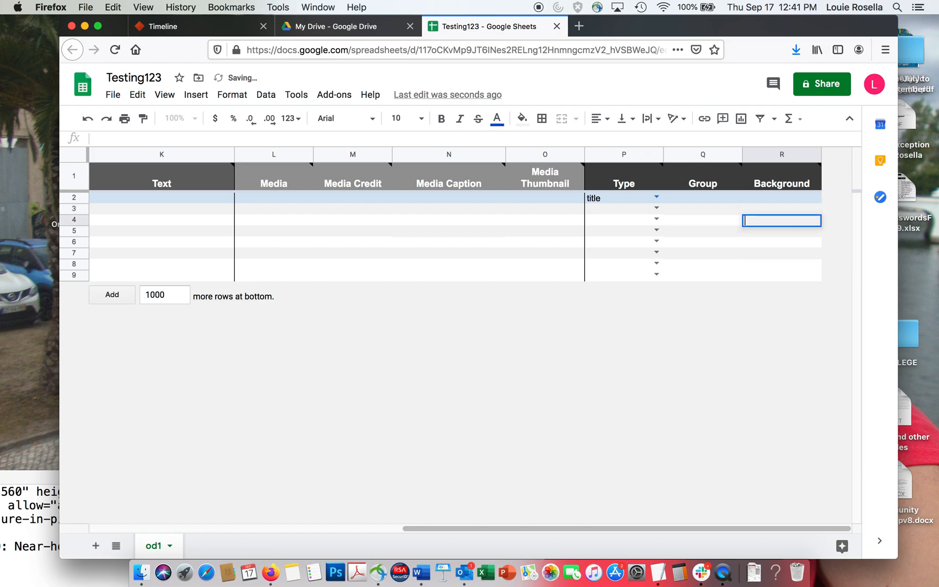
pyautogui.moveTo(599, 532); pyautogui.dragTo(254, 493)
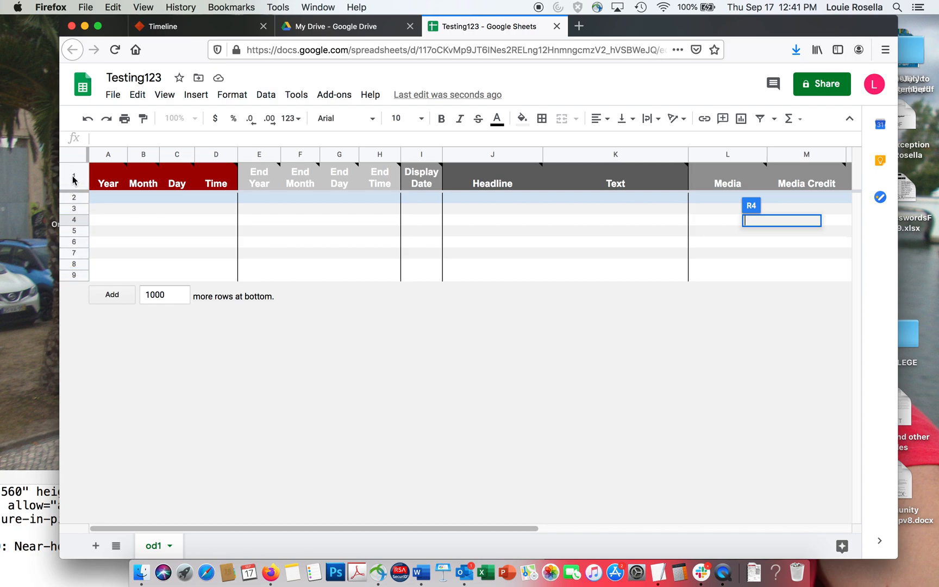
# - Add 3 more rows at the bottom of the sheet and delete row 12
pyautogui.moveTo(125, 187)
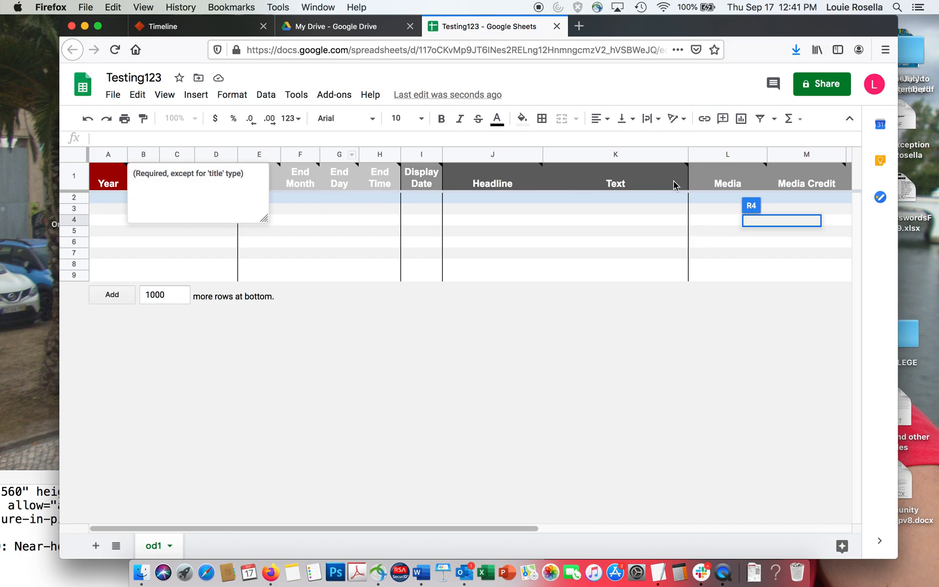
pyautogui.moveTo(499, 184)
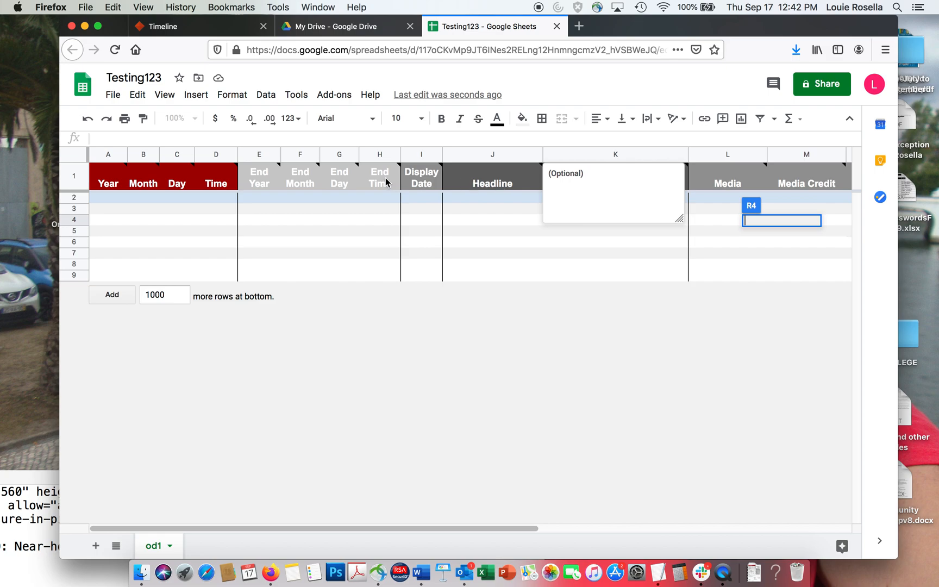
pyautogui.moveTo(618, 183)
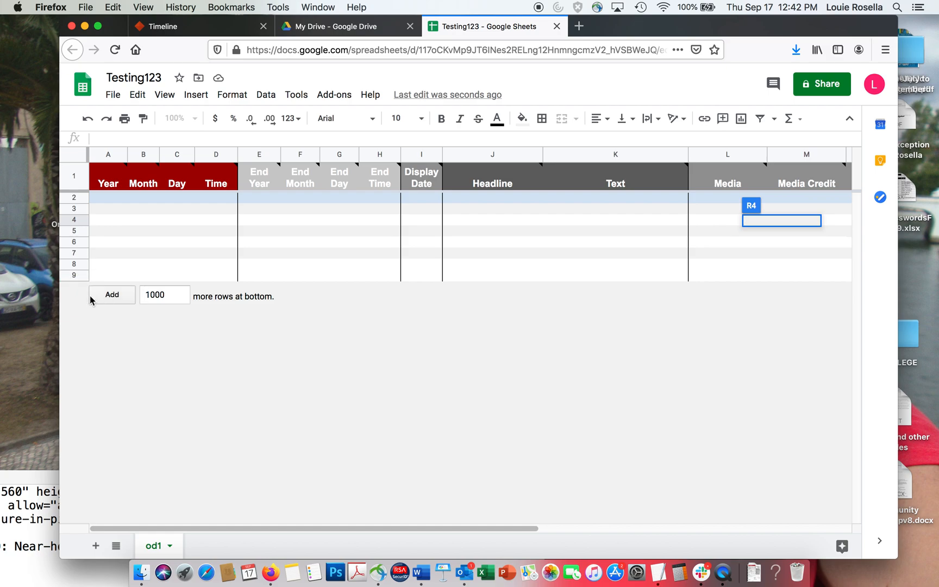
pyautogui.click(164, 294)
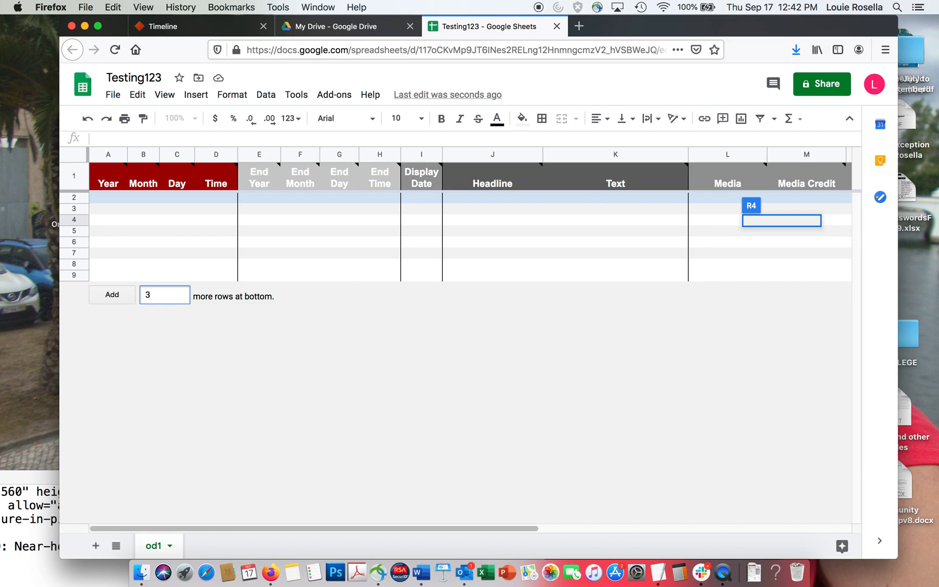
pyautogui.write('3')
pyautogui.click(112, 294)
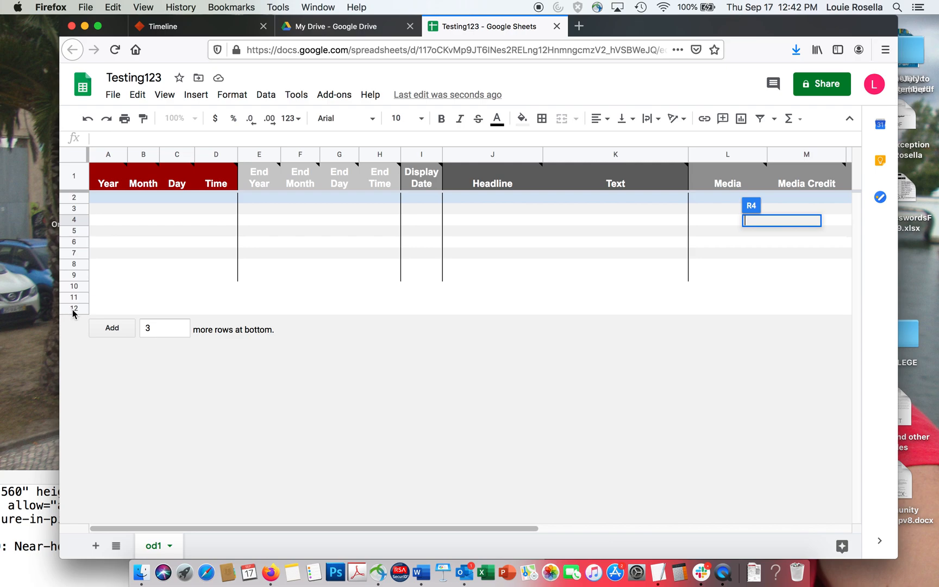
pyautogui.rightClick(73, 309)
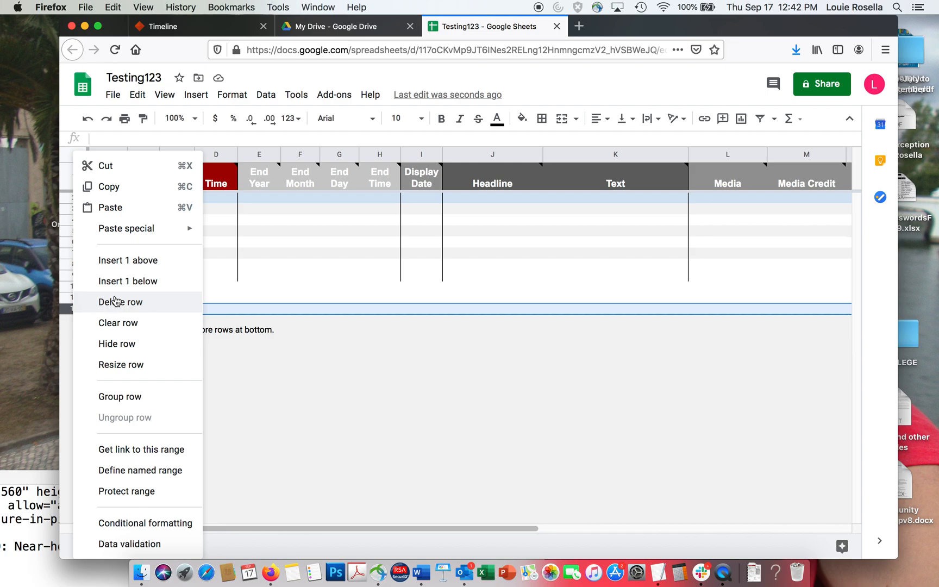
pyautogui.click(115, 302)
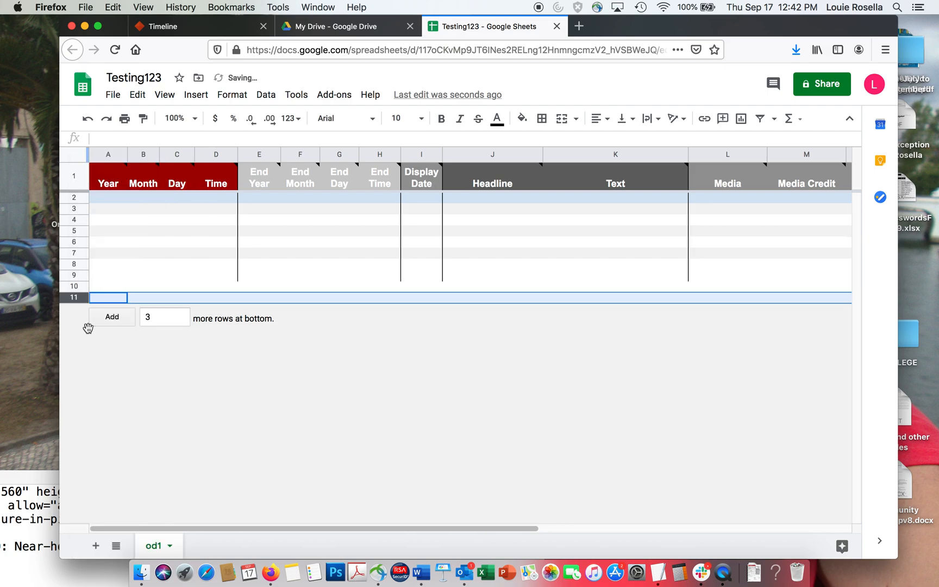
pyautogui.click(106, 199)
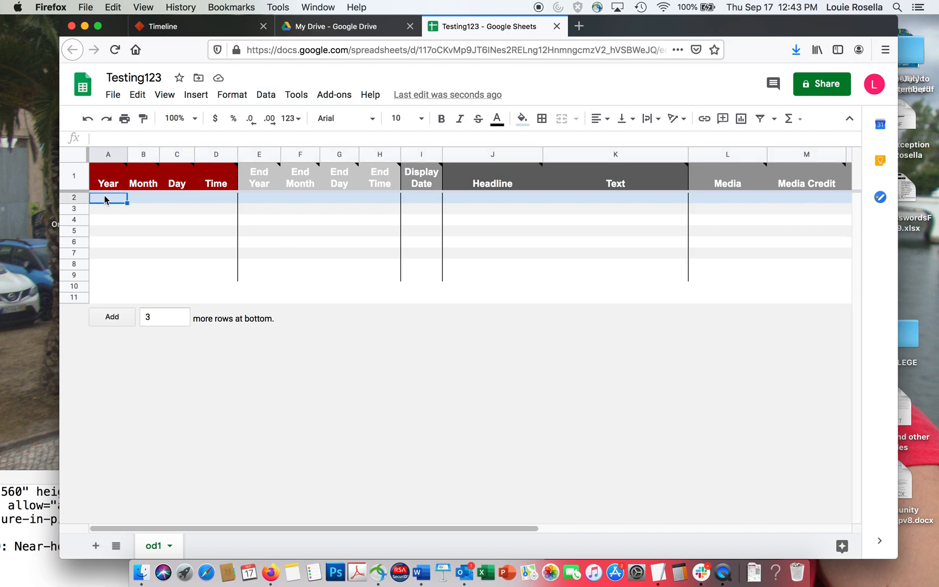
pyautogui.click(148, 199)
pyautogui.click(171, 197)
pyautogui.click(224, 200)
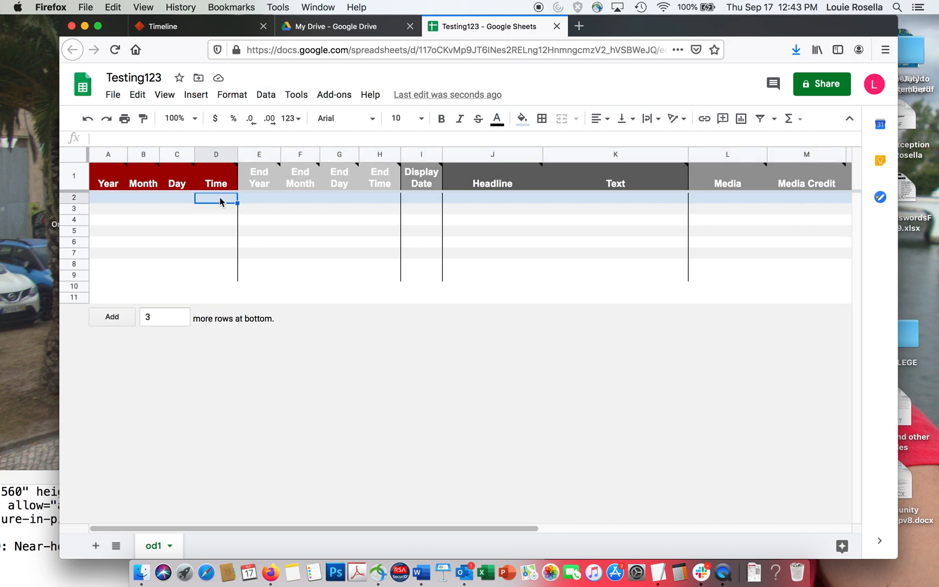
pyautogui.click(101, 198)
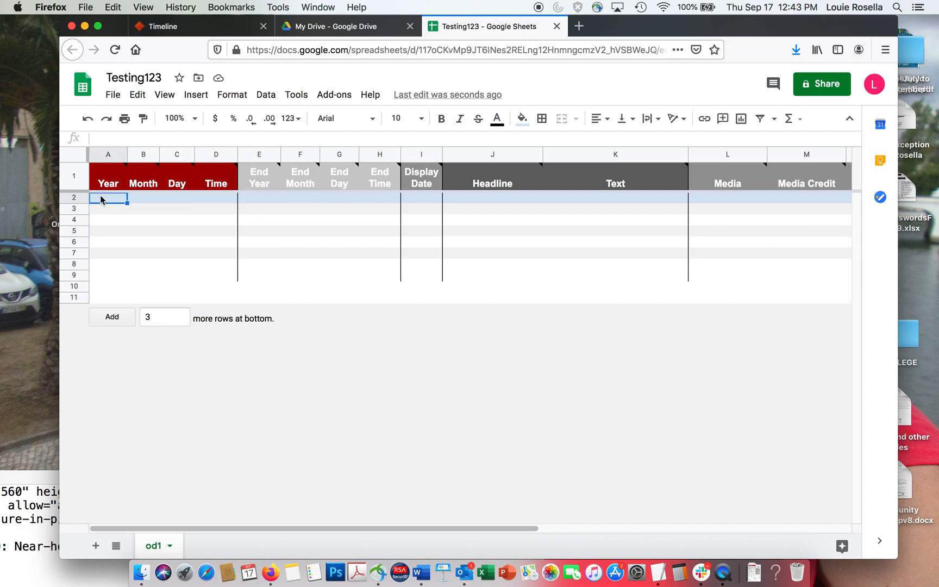
pyautogui.click(152, 197)
pyautogui.click(198, 199)
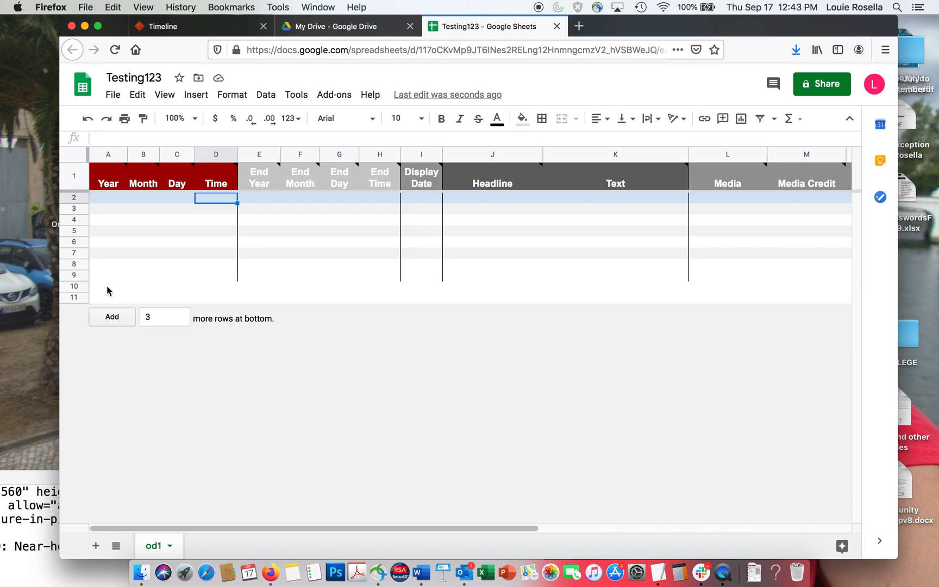
pyautogui.click(97, 201)
pyautogui.click(147, 199)
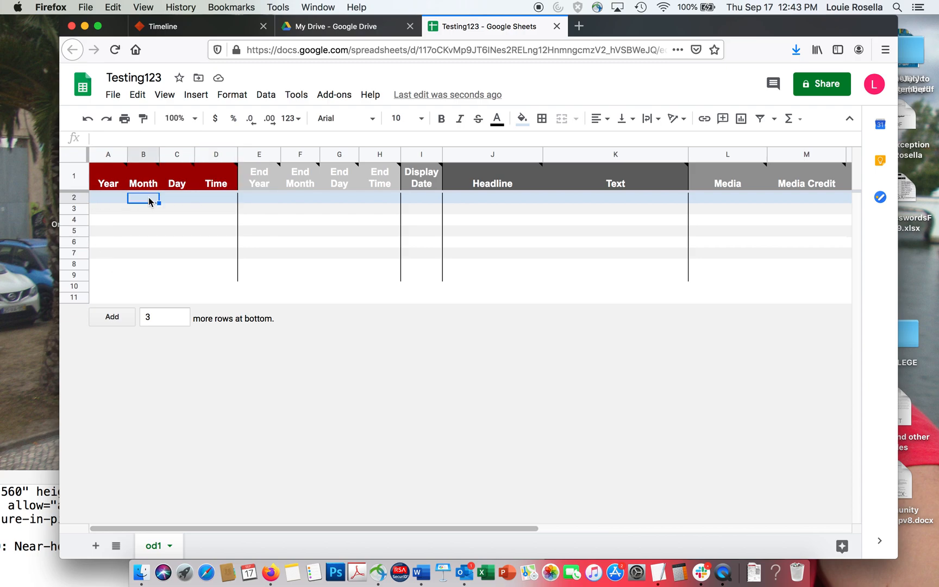
pyautogui.click(176, 200)
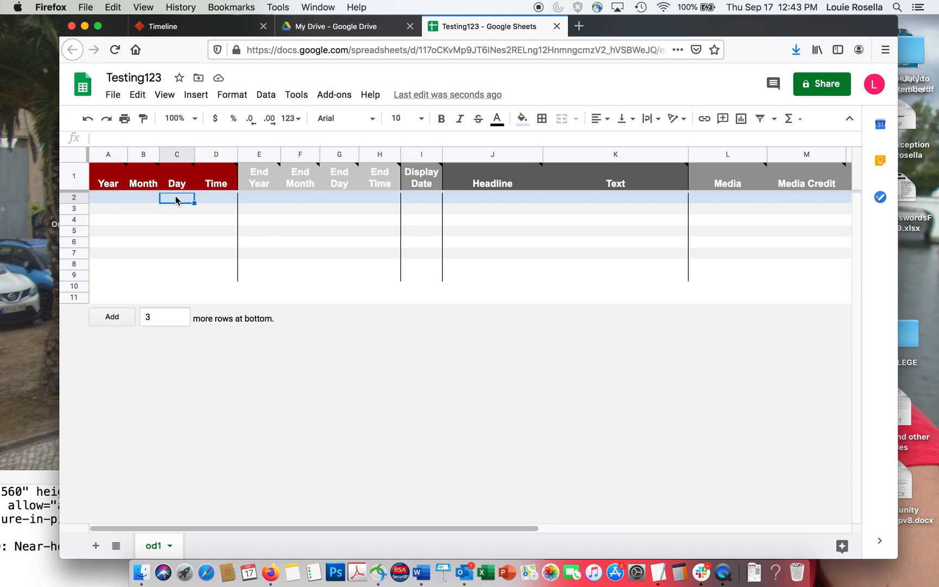
pyautogui.click(214, 197)
pyautogui.click(110, 199)
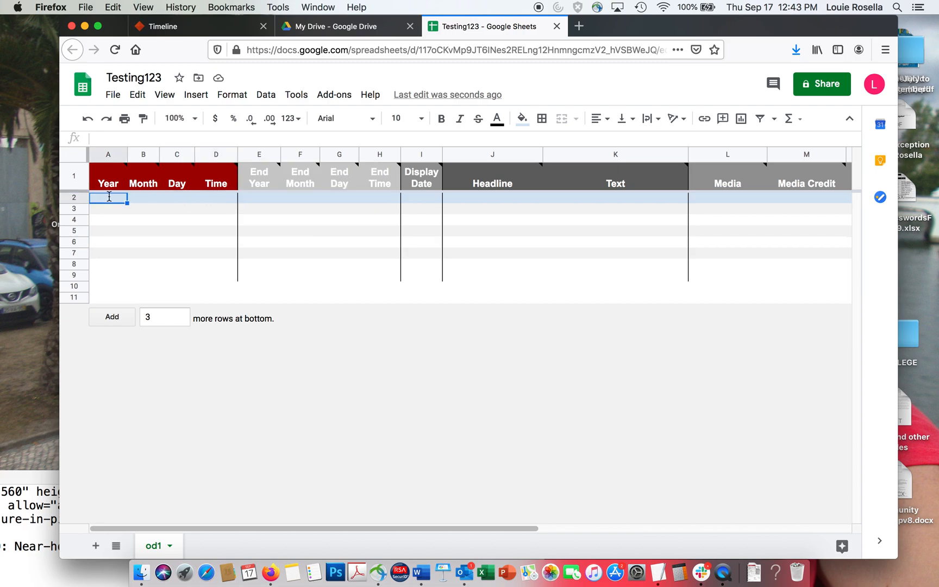
pyautogui.click(155, 198)
pyautogui.click(188, 197)
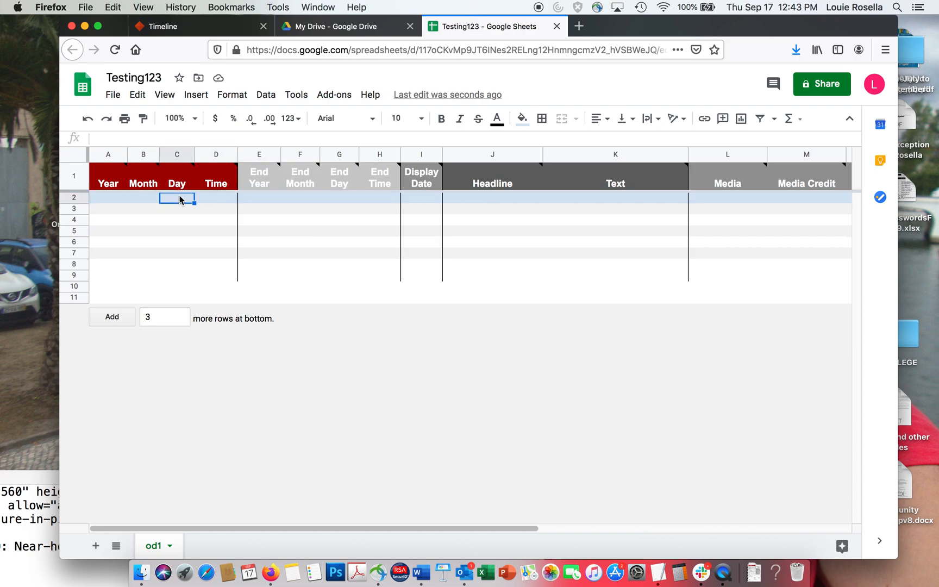
pyautogui.click(218, 199)
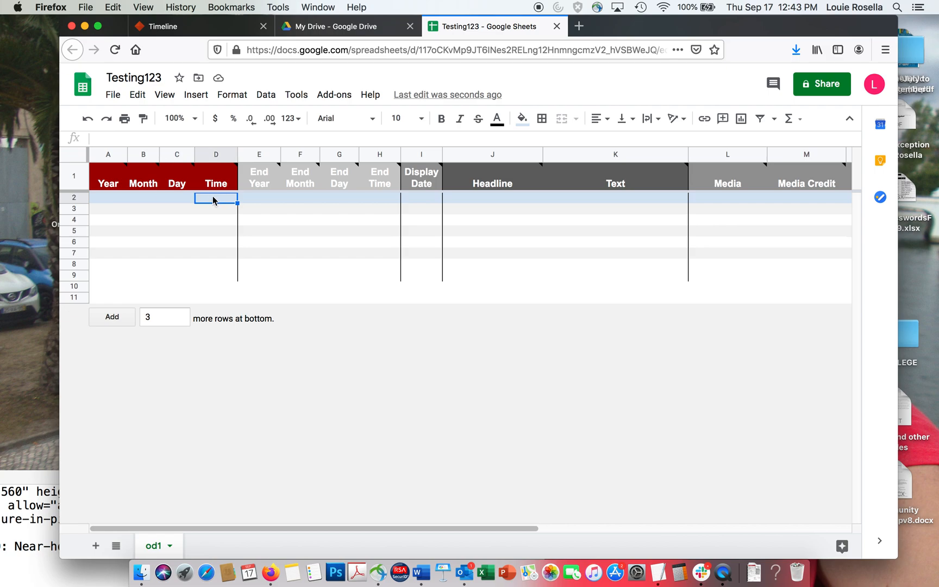
# - Enter the start date in row 2 with Year 2019, Month 10 and Day 03
pyautogui.click(100, 196)
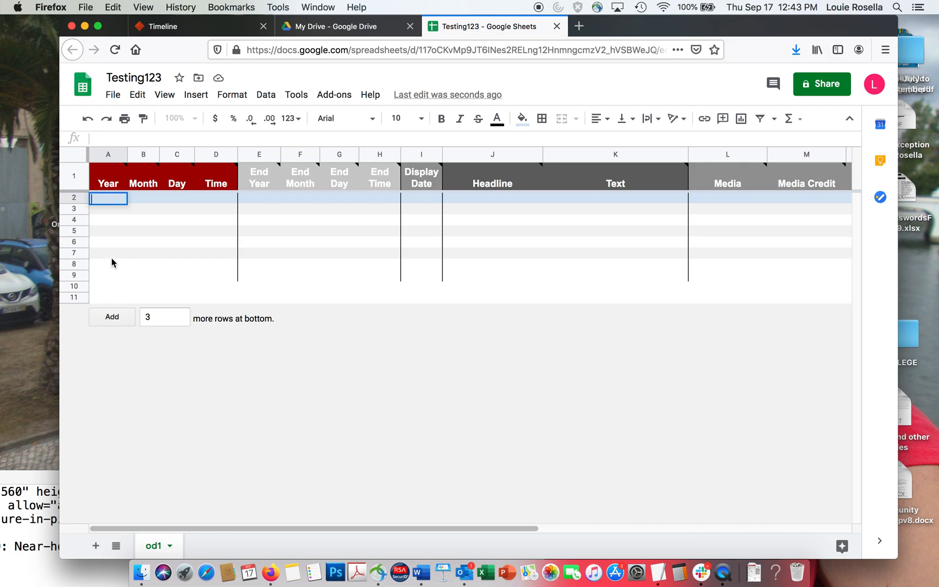
pyautogui.moveTo(96, 175)
pyautogui.write('2019')
pyautogui.click(143, 195)
pyautogui.doubleClick(142, 196)
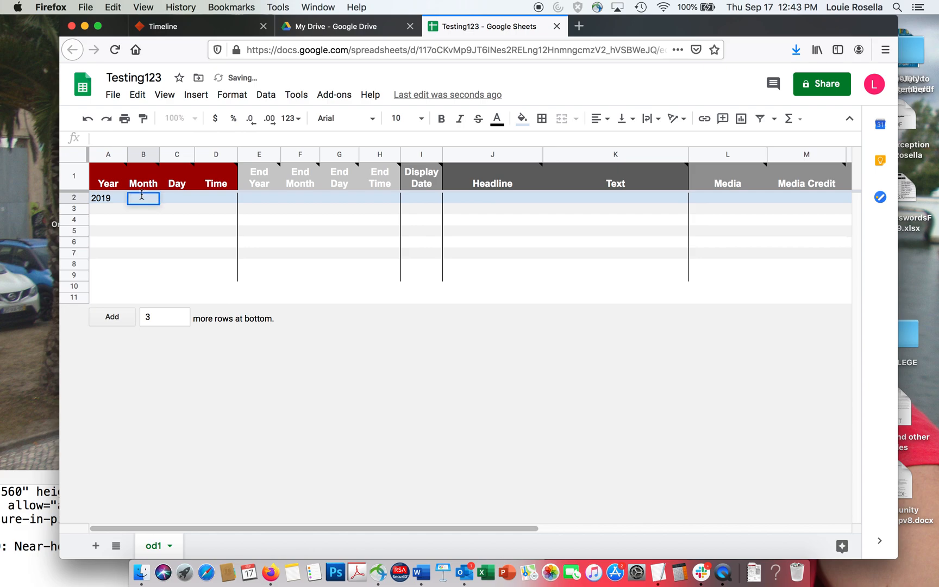
pyautogui.write('10')
pyautogui.click(177, 198)
pyautogui.doubleClick(178, 195)
pyautogui.write('03')
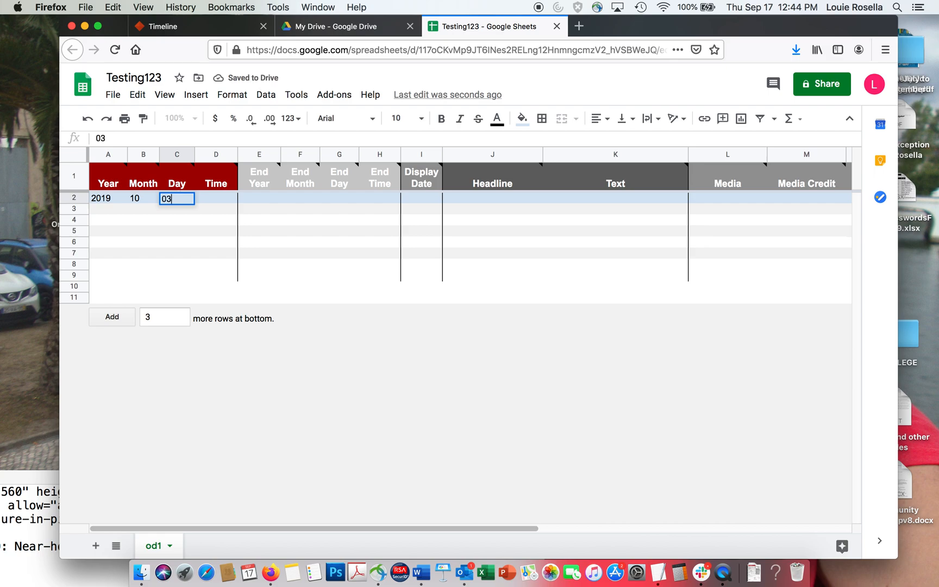
# - Enter October 2019 as the Display Date in row 2
pyautogui.click(414, 198)
pyautogui.doubleClick(415, 198)
pyautogui.write('October 2019')
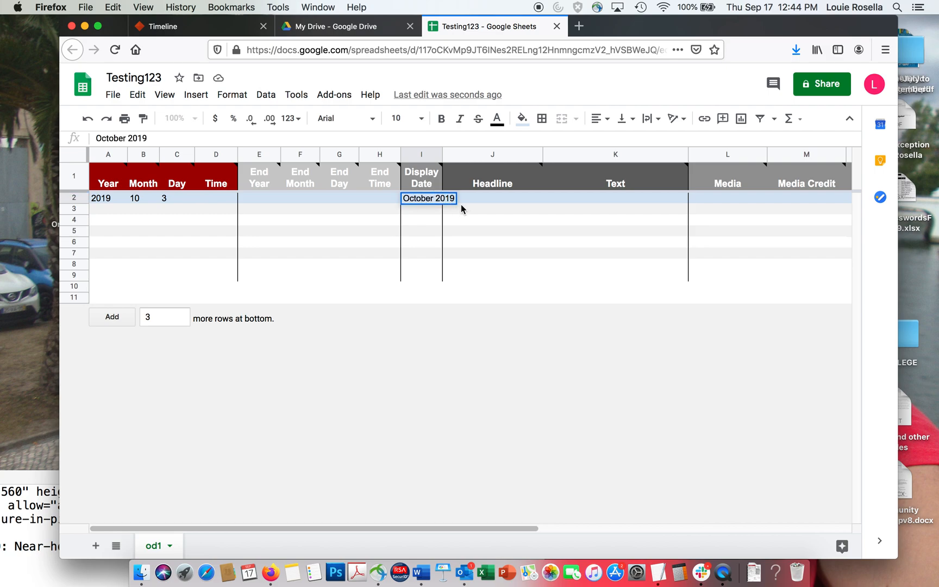
# - Enter the row 2 Headline "It was a crazy year for the NHL this past season and the Toronto Maple Leafs were no different"
pyautogui.click(483, 194)
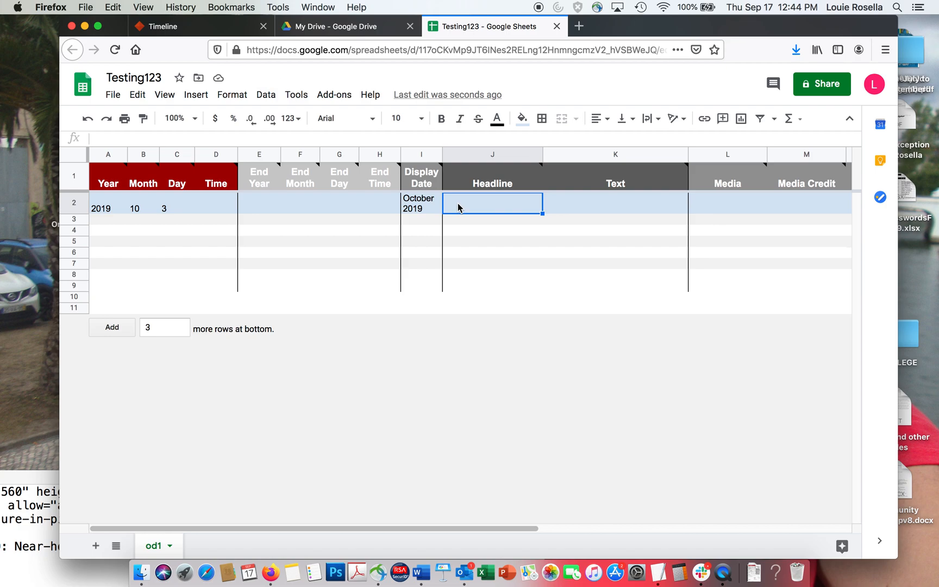
pyautogui.doubleClick(458, 205)
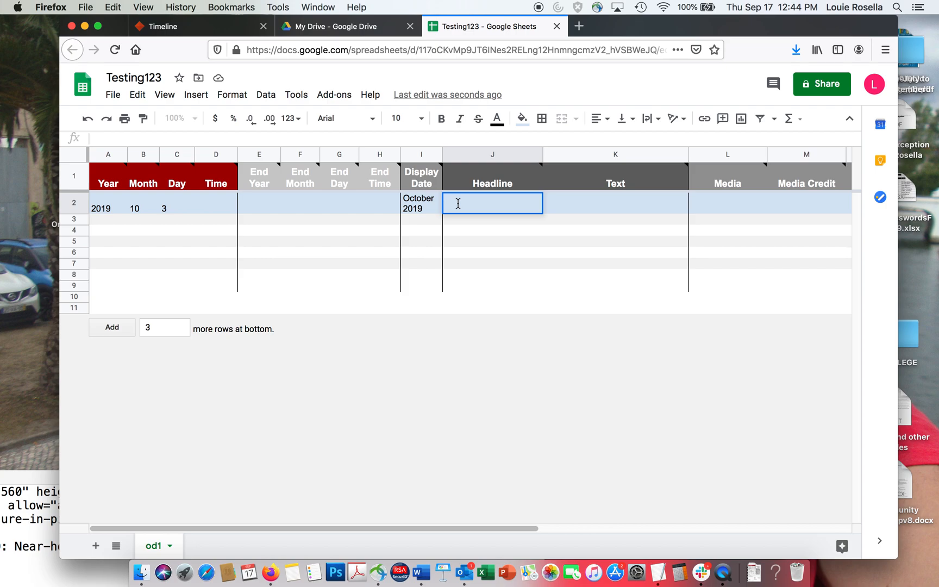
pyautogui.write('It was a crazy ')
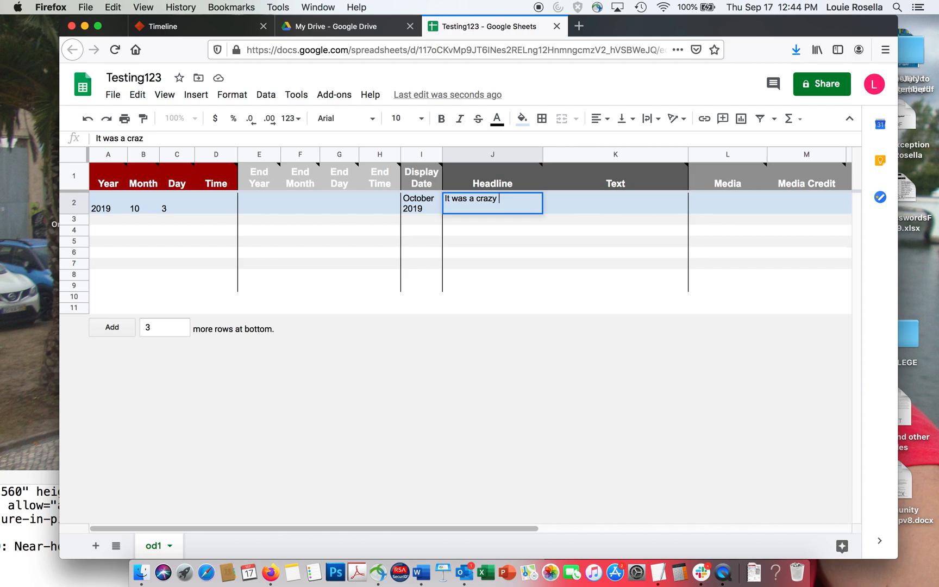
pyautogui.write('year for the NG')
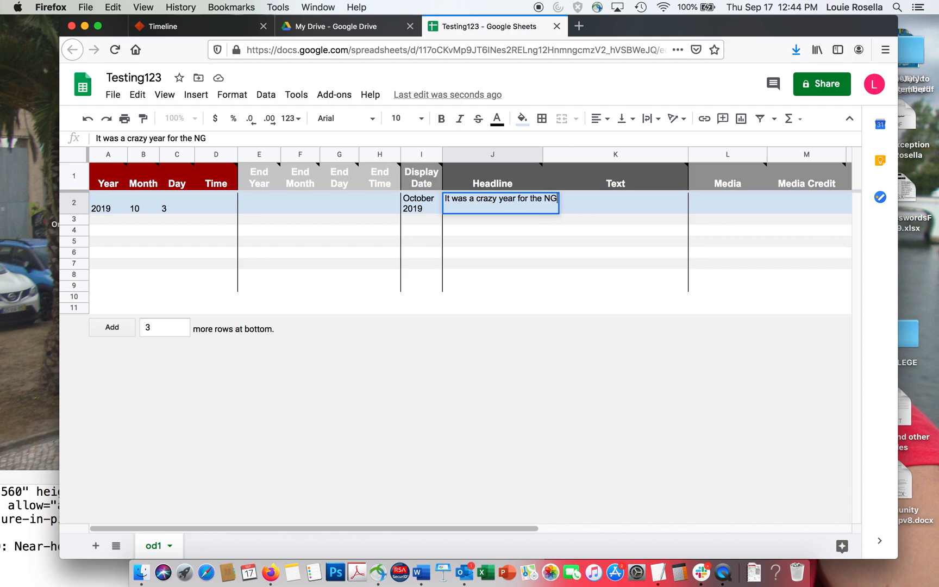
pyautogui.press('BackSpace')
pyautogui.write('HL this past seas')
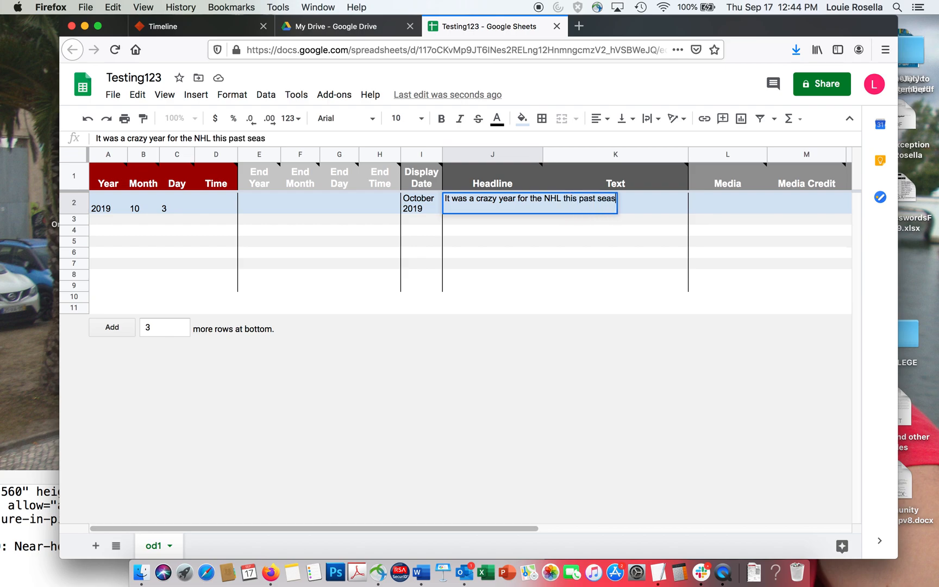
pyautogui.write('on and ')
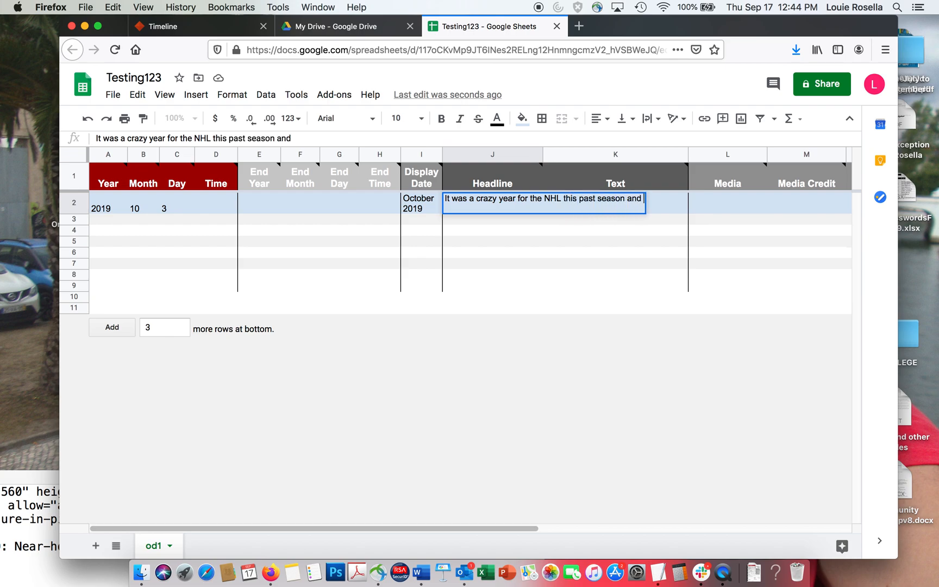
pyautogui.write('the Toron')
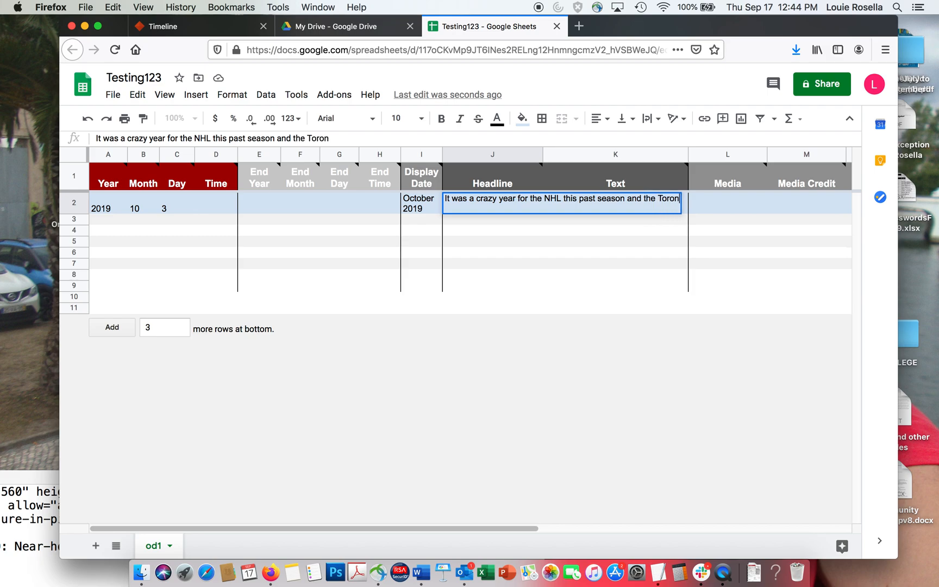
pyautogui.write('to Maple Leaf')
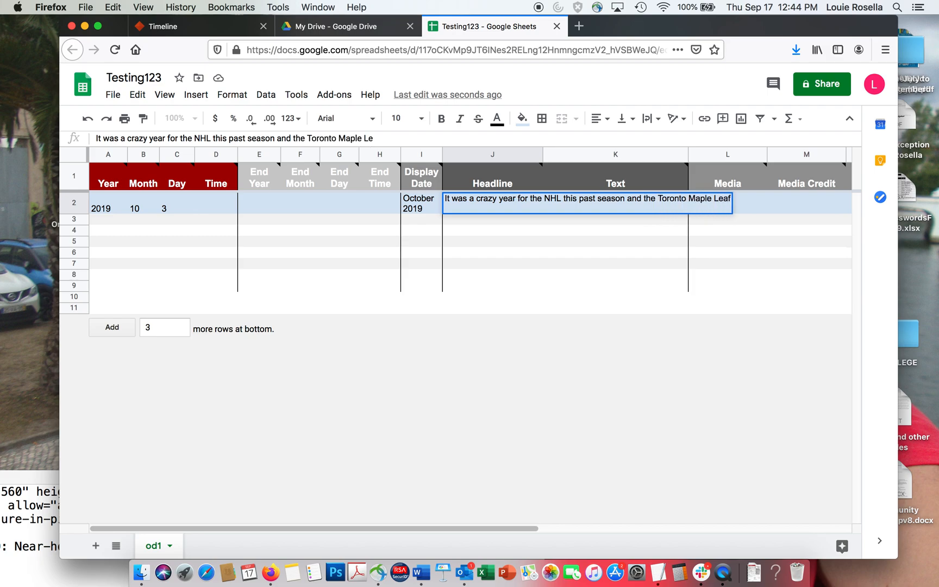
pyautogui.write('s were no')
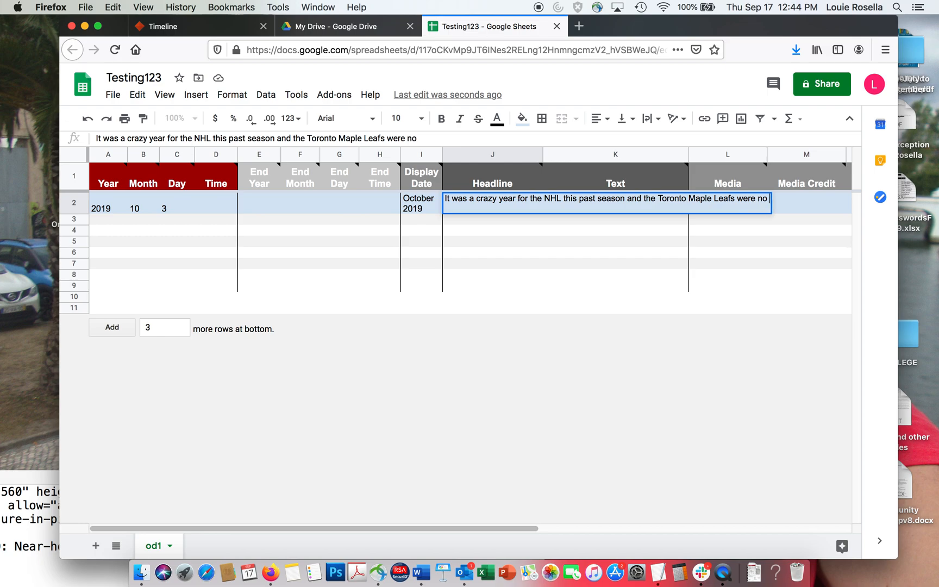
pyautogui.write(' different')
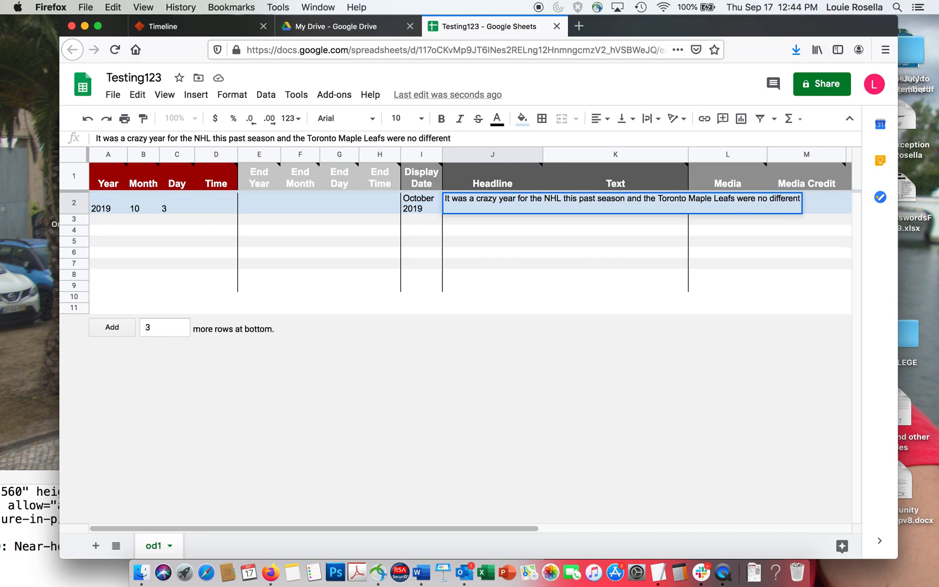
pyautogui.press('Return')
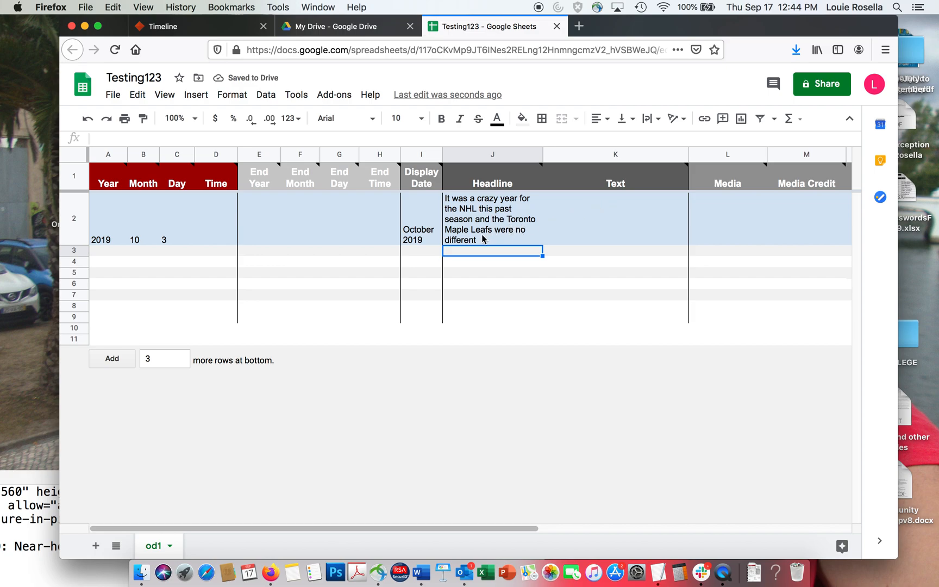
# - Replace the row 2 Headline with "The Leafs Season"
pyautogui.click(475, 241)
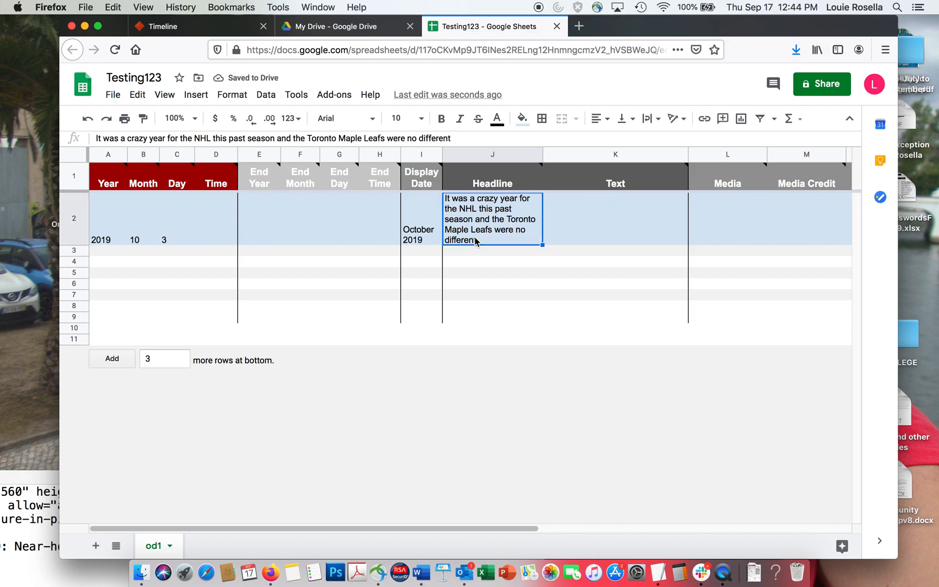
pyautogui.doubleClick(459, 211)
pyautogui.tripleClick(461, 197)
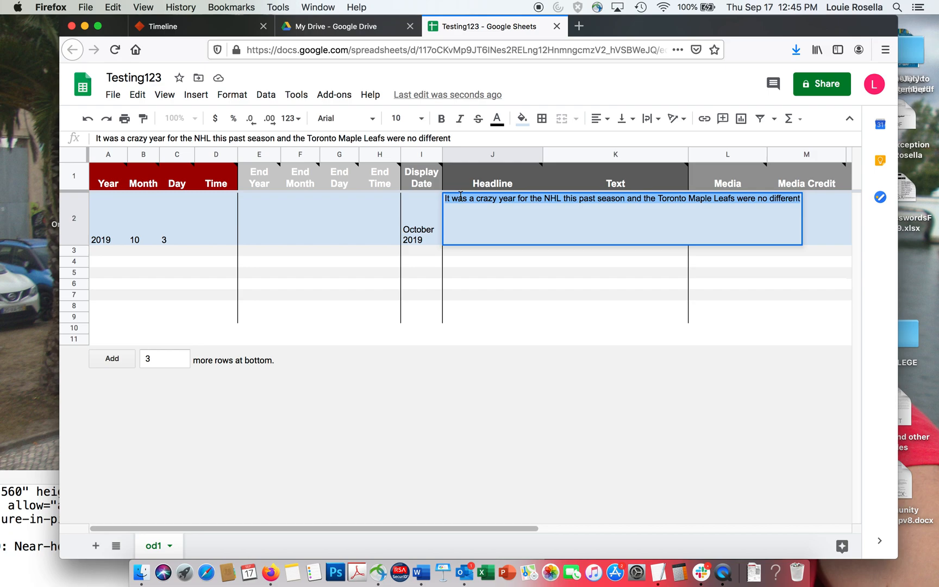
pyautogui.press('BackSpace')
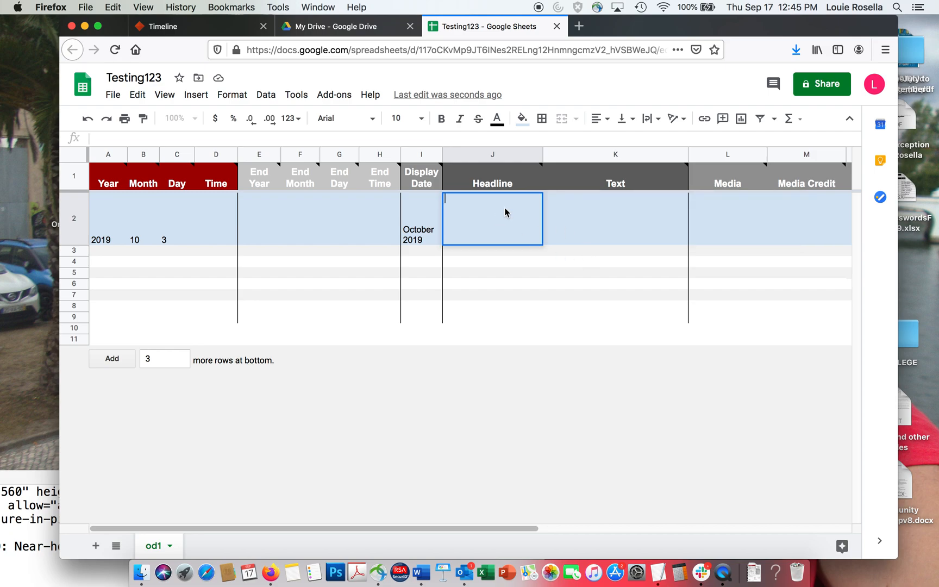
pyautogui.write('The Leafs Season')
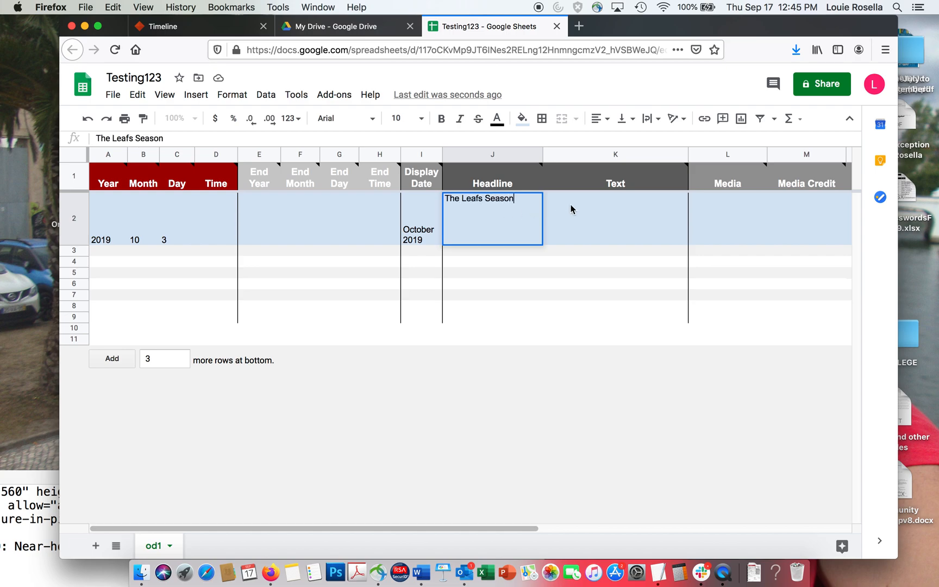
# - Enter the row 2 Text "It was a crazy year for the NHL this past season and the Toronto Maple Leafs were not immune from that"
pyautogui.click(608, 211)
pyautogui.doubleClick(608, 203)
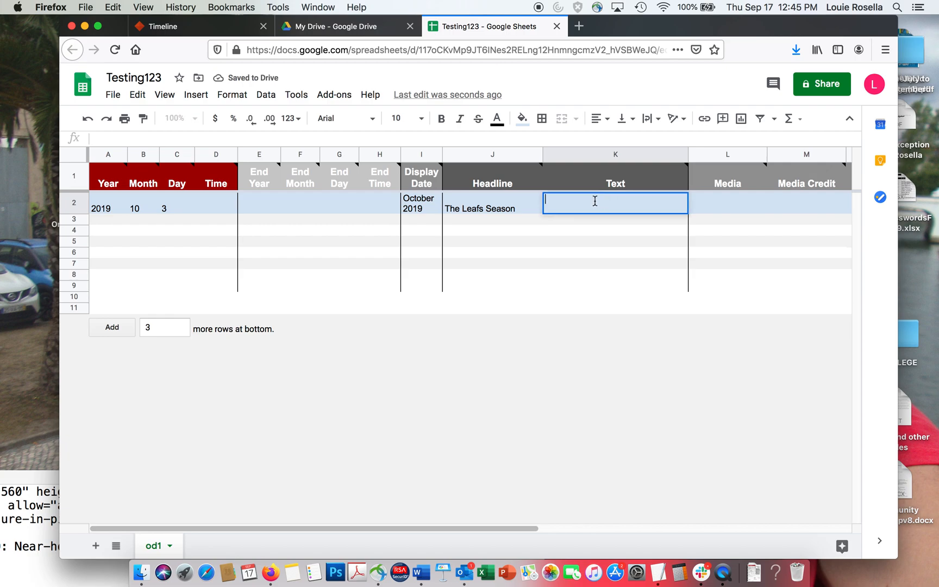
pyautogui.write('It was a crazy year for thje')
pyautogui.press('BackSpace')
pyautogui.press('BackSpace')
pyautogui.press('BackSpace')
pyautogui.write('e NHL this past season and the Toronto Maple Leafs were ')
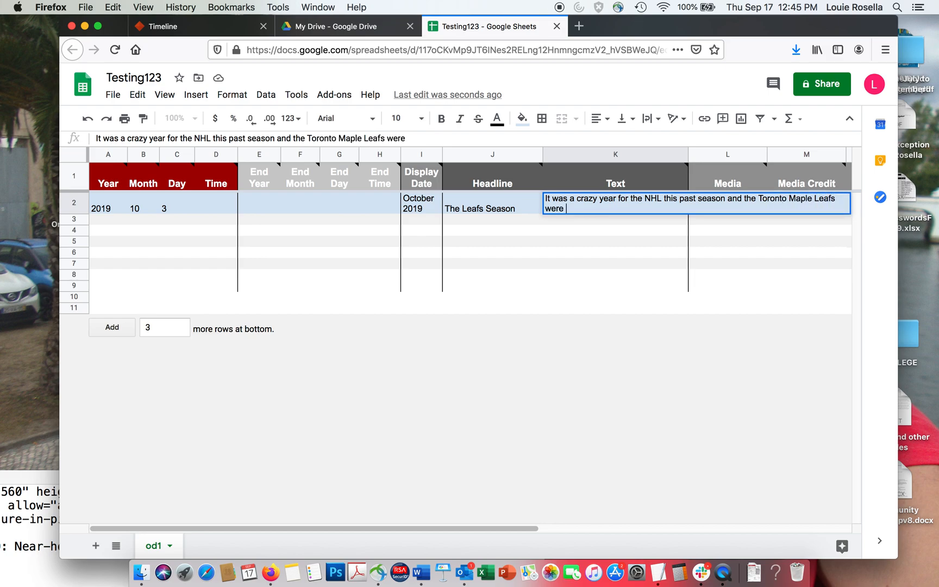
pyautogui.write('not immune from that')
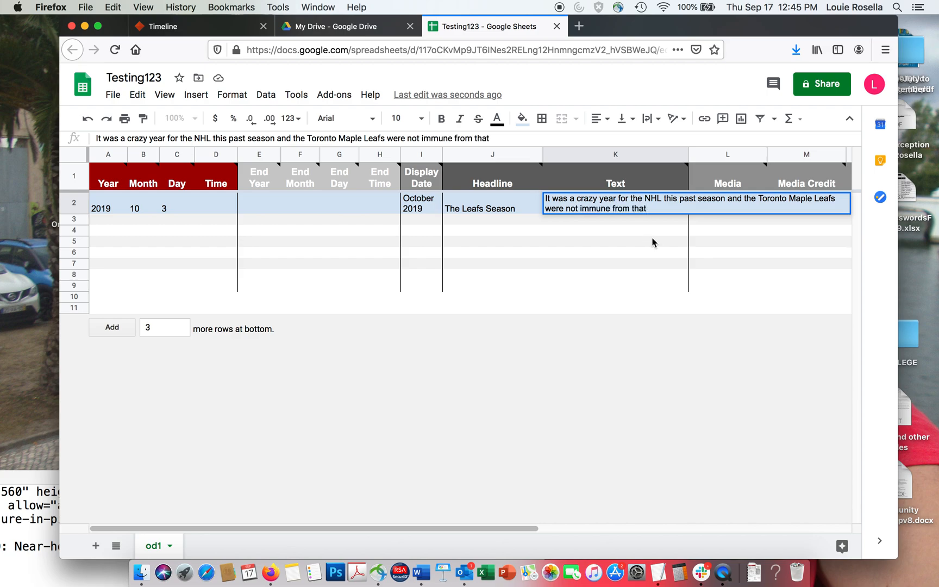
pyautogui.press('Return')
# - Search Google Images for "toronto maple leafs celebrating" in a new browser window
pyautogui.click(706, 210)
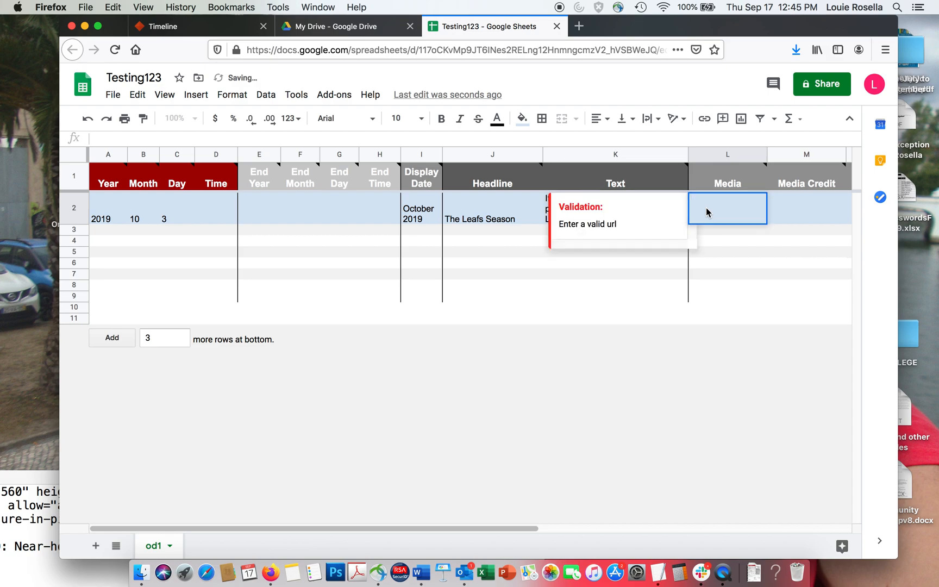
pyautogui.moveTo(681, 35); pyautogui.dragTo(646, 35)
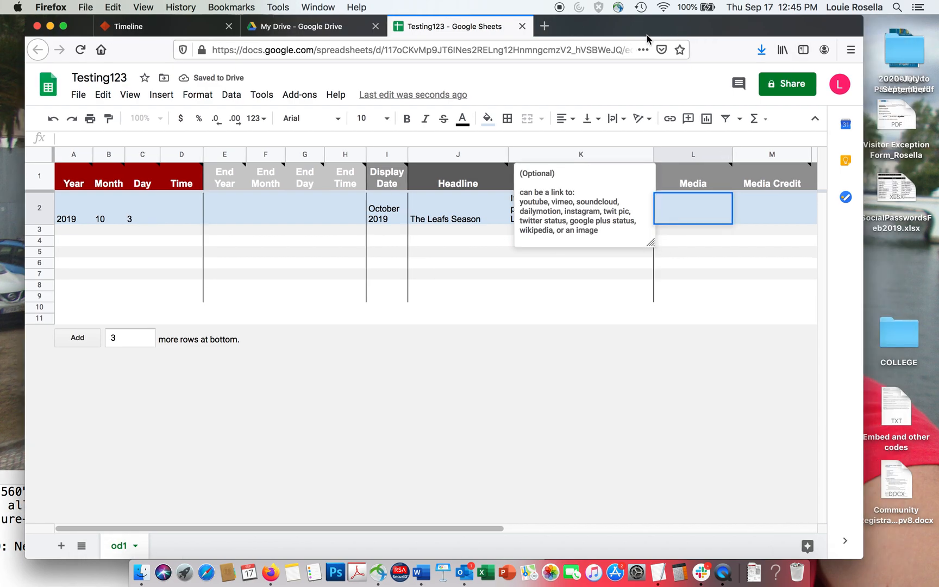
pyautogui.press('super+n')
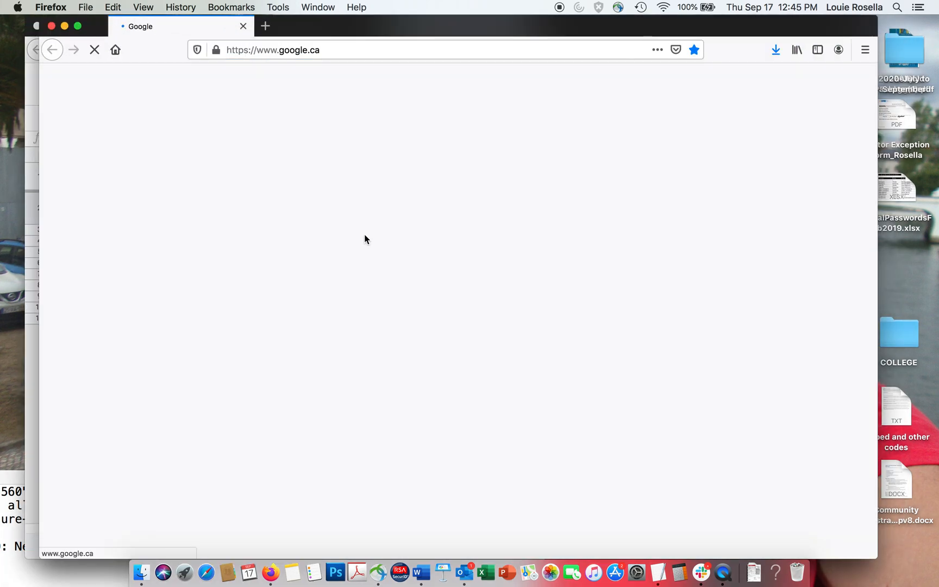
pyautogui.write('to')
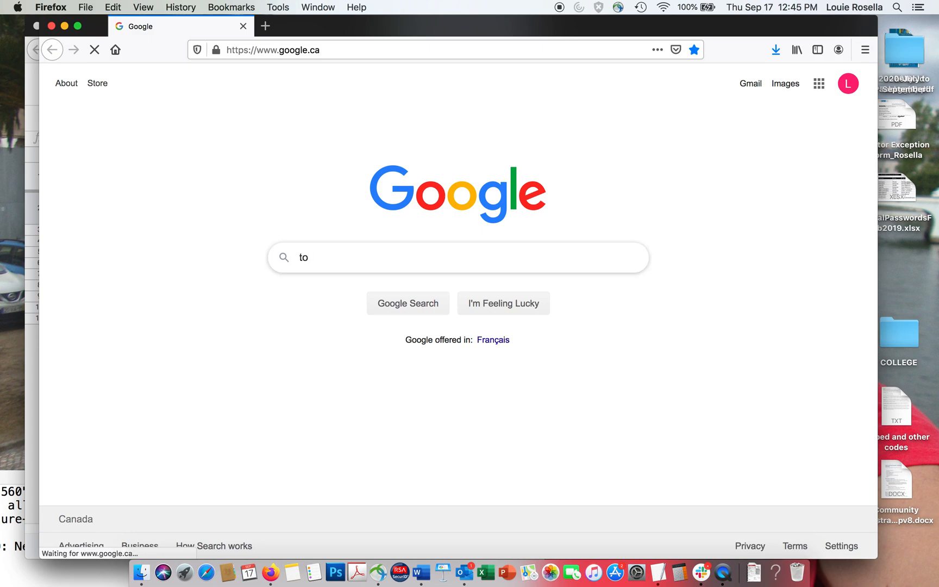
pyautogui.write('ronto map')
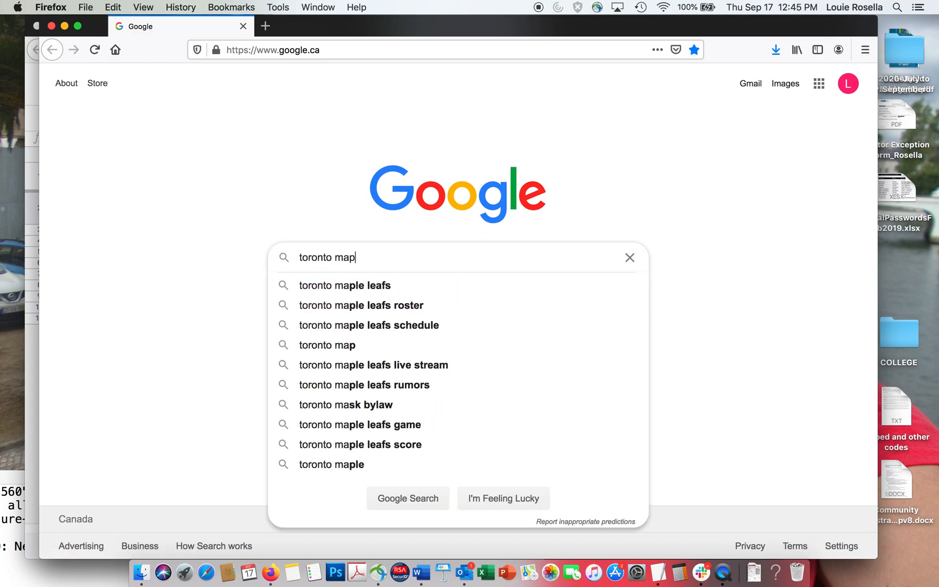
pyautogui.write('le leafs')
pyautogui.press('Return')
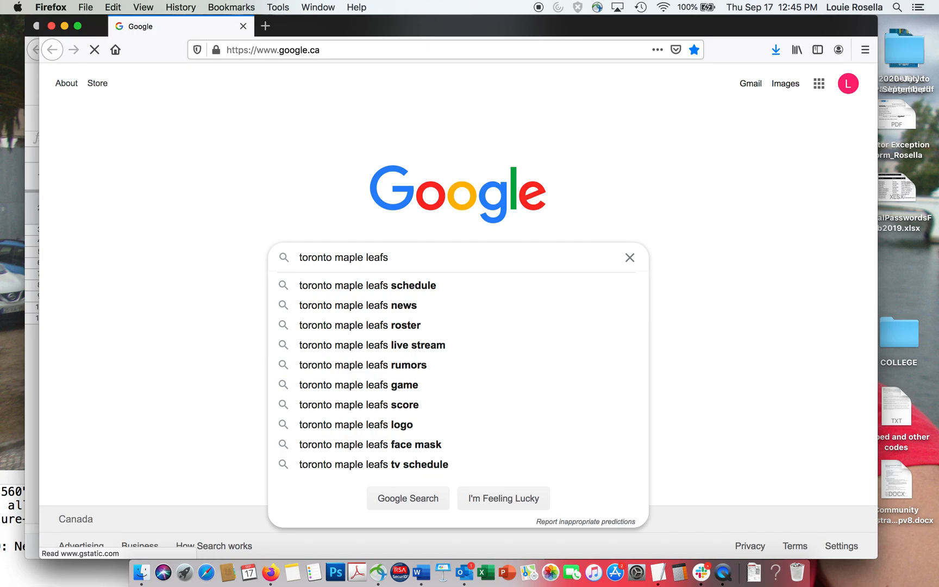
pyautogui.write('celebrating')
pyautogui.press('Return')
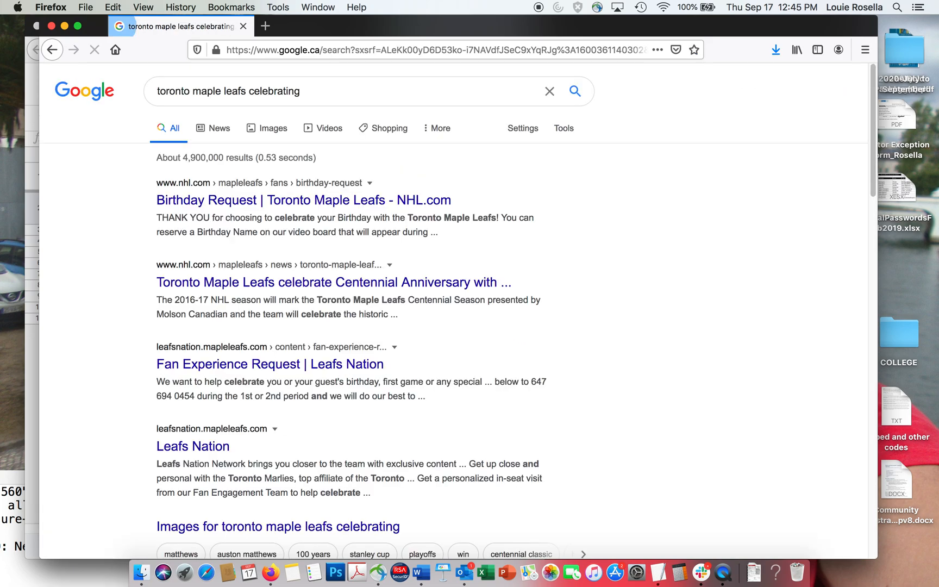
pyautogui.click(269, 136)
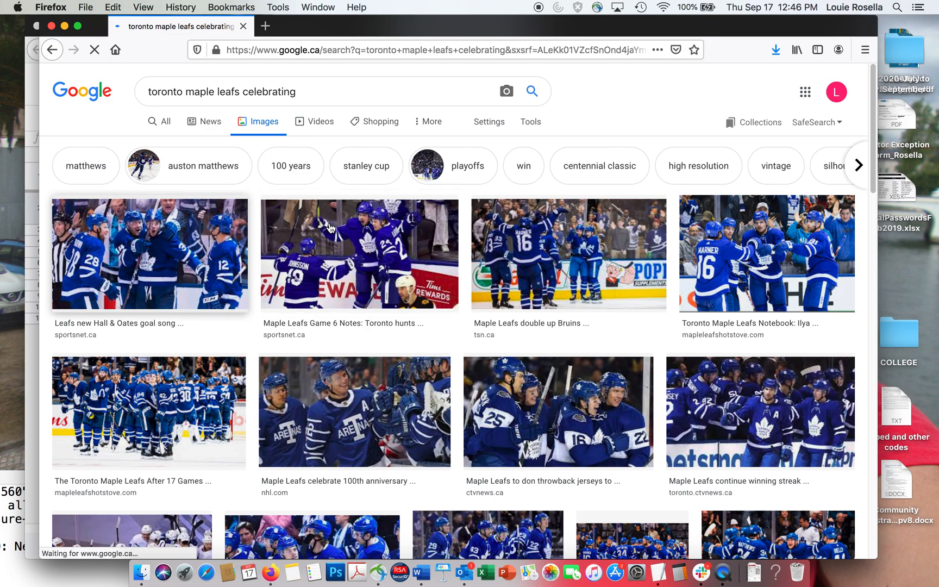
# - Copy the image address of the Sportsnet picture titled "Maple Leafs Game 6 Notes: Toronto hunts a win"
pyautogui.click(333, 235)
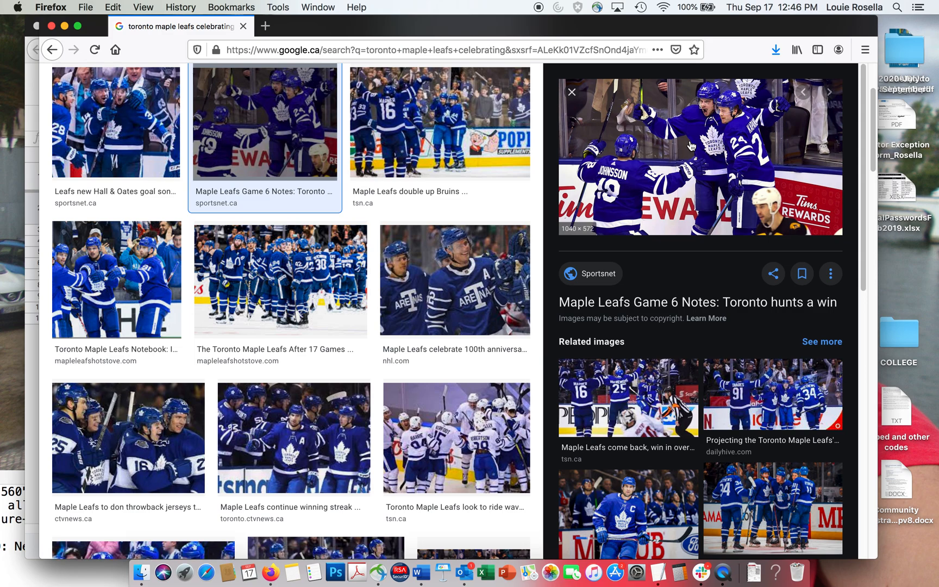
pyautogui.rightClick(691, 146)
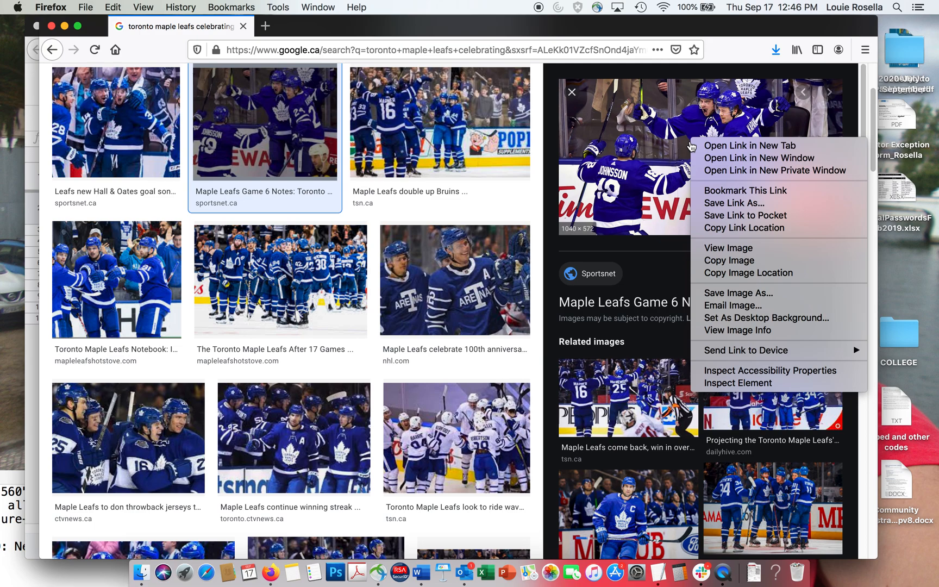
pyautogui.click(720, 278)
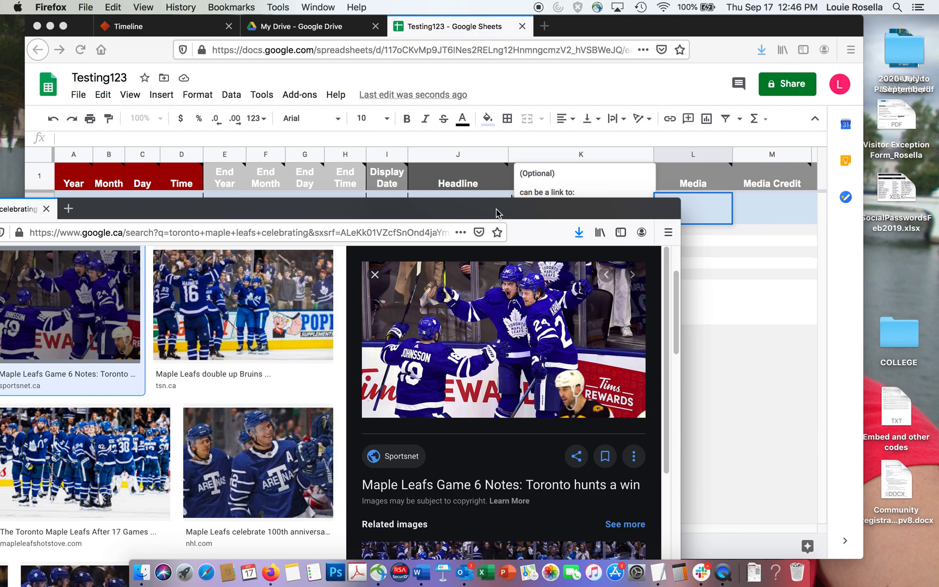
# - Paste the copied image link into the row 2 Media cell of the Testing123 sheet and enter Sportsnet as its Media Credit
pyautogui.moveTo(496, 213); pyautogui.dragTo(455, 246)
pyautogui.click(709, 210)
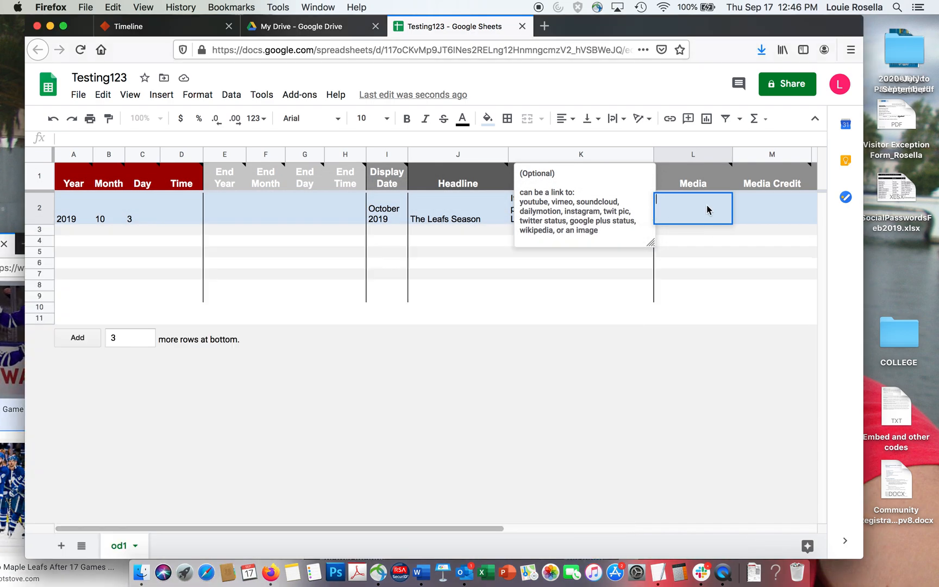
pyautogui.press('super+v')
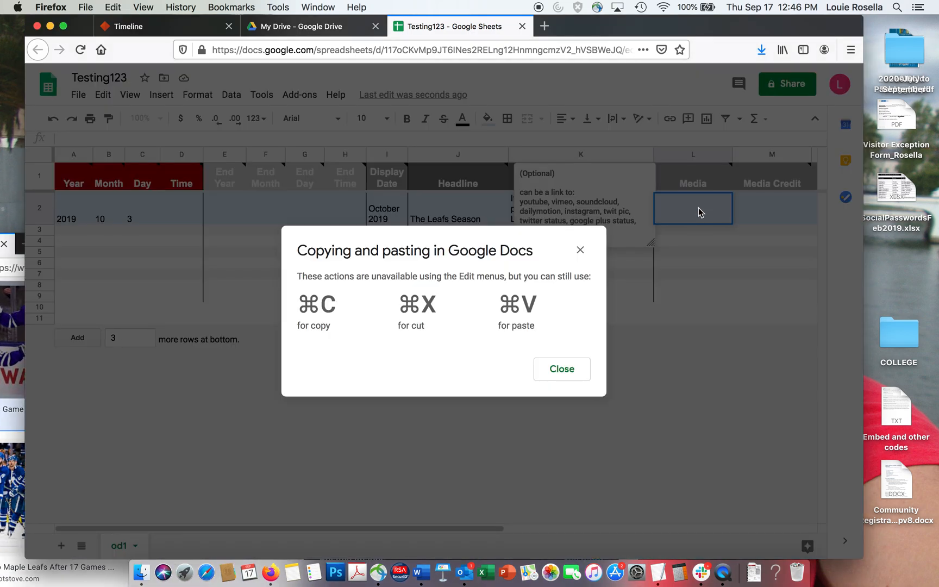
pyautogui.click(580, 250)
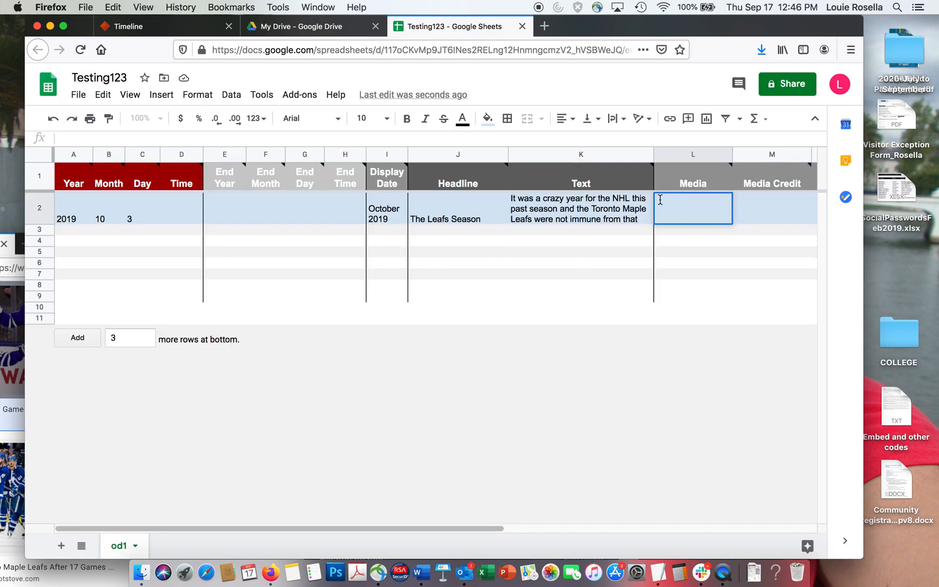
pyautogui.press('super+v')
pyautogui.press('Return')
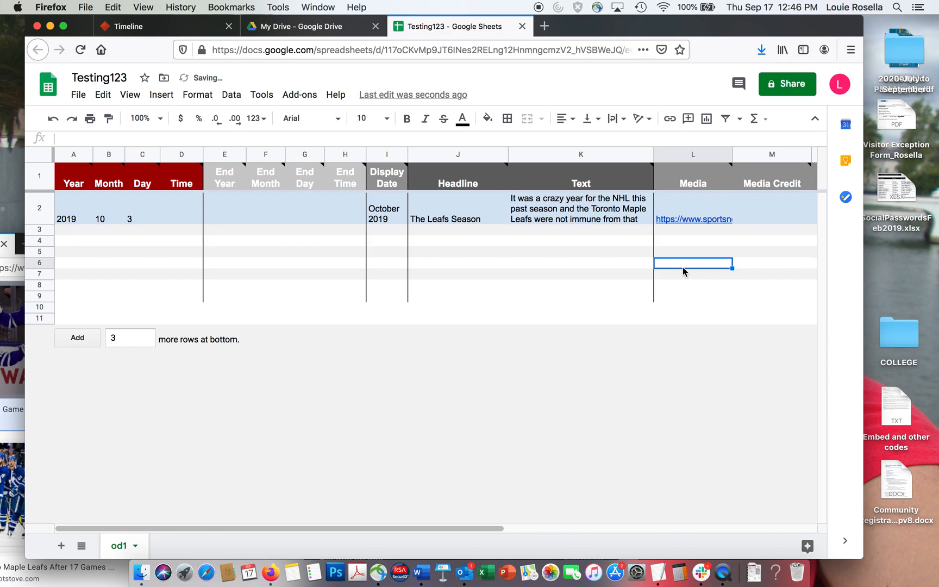
pyautogui.doubleClick(763, 201)
pyautogui.write('Sportsnet')
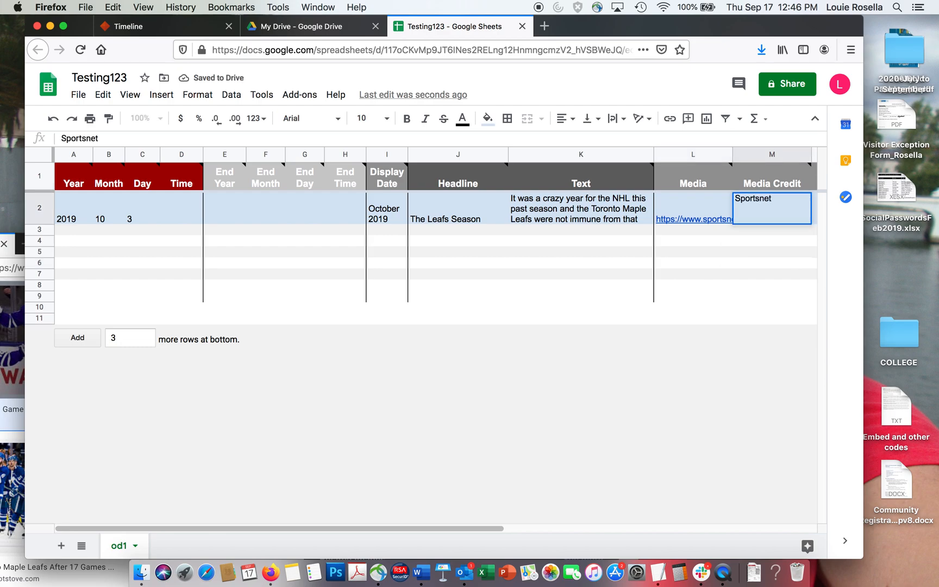
# - Enter the start date in row 3 with Year 2019, Month 10 and Day 10
pyautogui.click(75, 231)
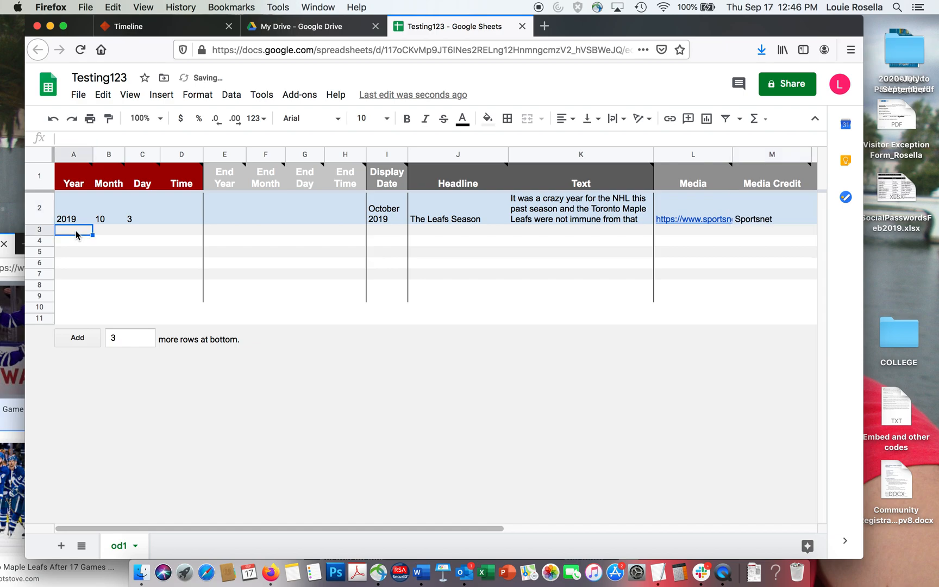
pyautogui.doubleClick(65, 231)
pyautogui.write('2019')
pyautogui.click(101, 231)
pyautogui.doubleClick(101, 231)
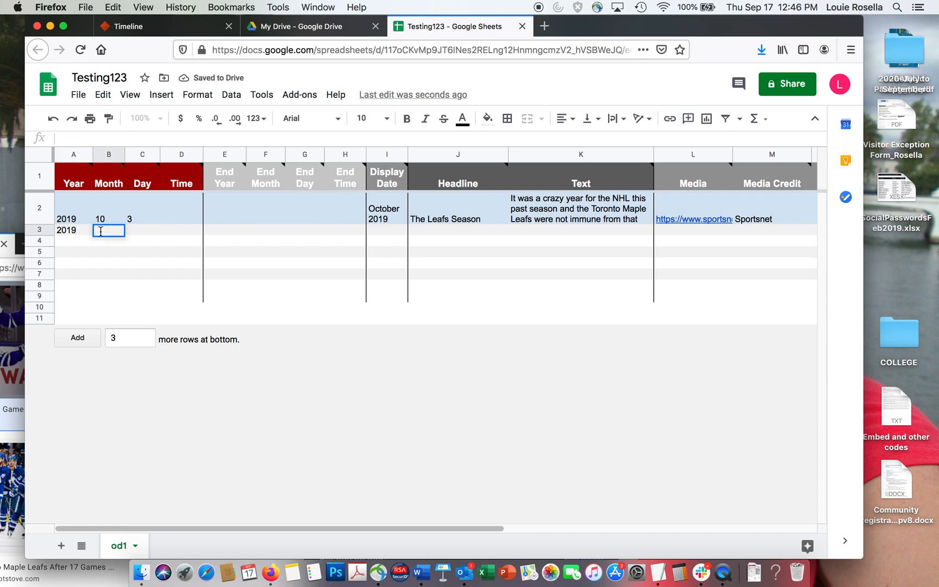
pyautogui.write('10')
pyautogui.click(135, 235)
pyautogui.write('10')
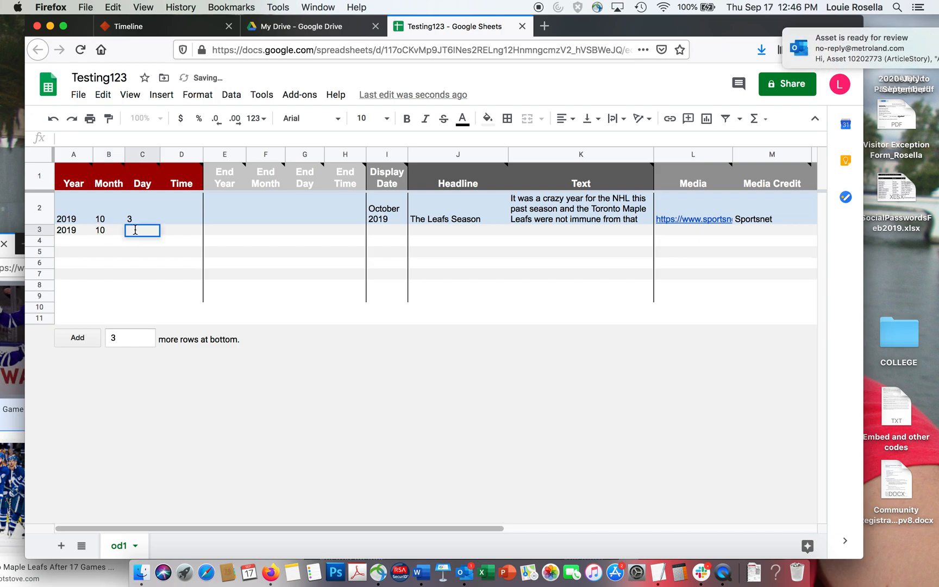
pyautogui.click(378, 234)
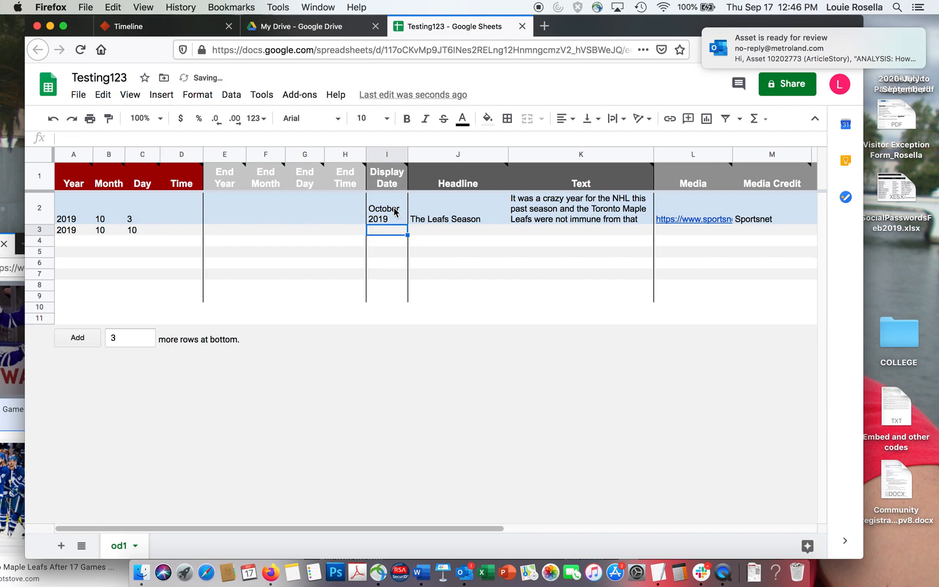
pyautogui.click(398, 212)
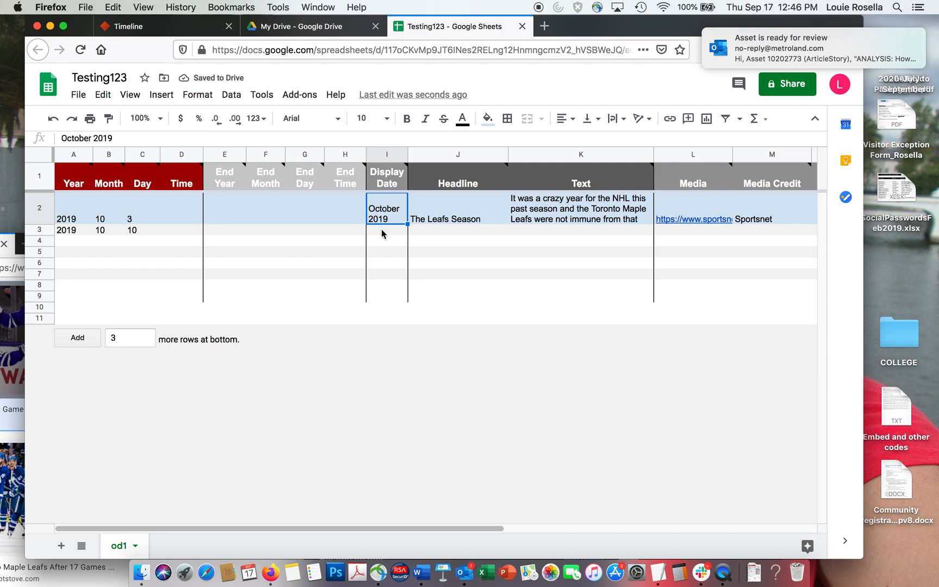
pyautogui.click(381, 229)
pyautogui.doubleClick(374, 232)
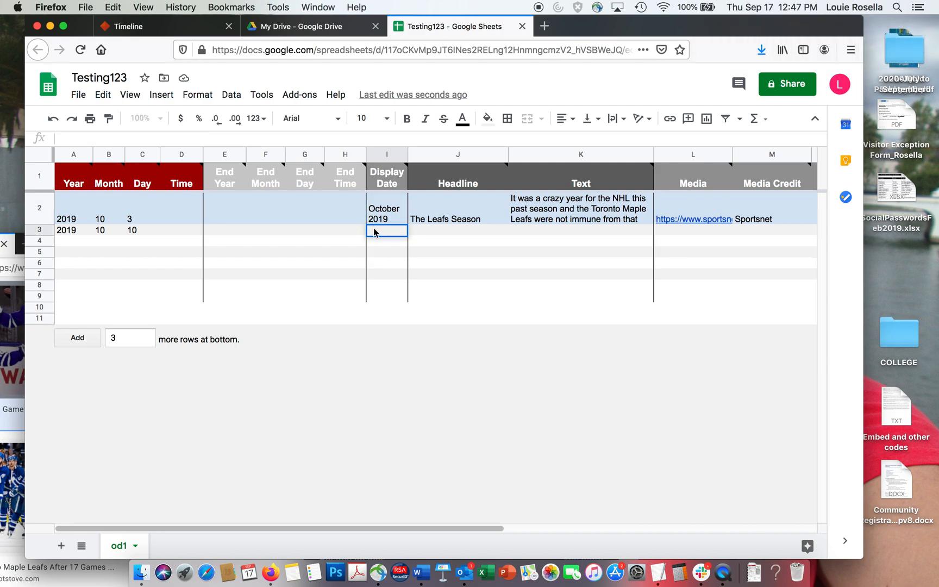
pyautogui.click(387, 213)
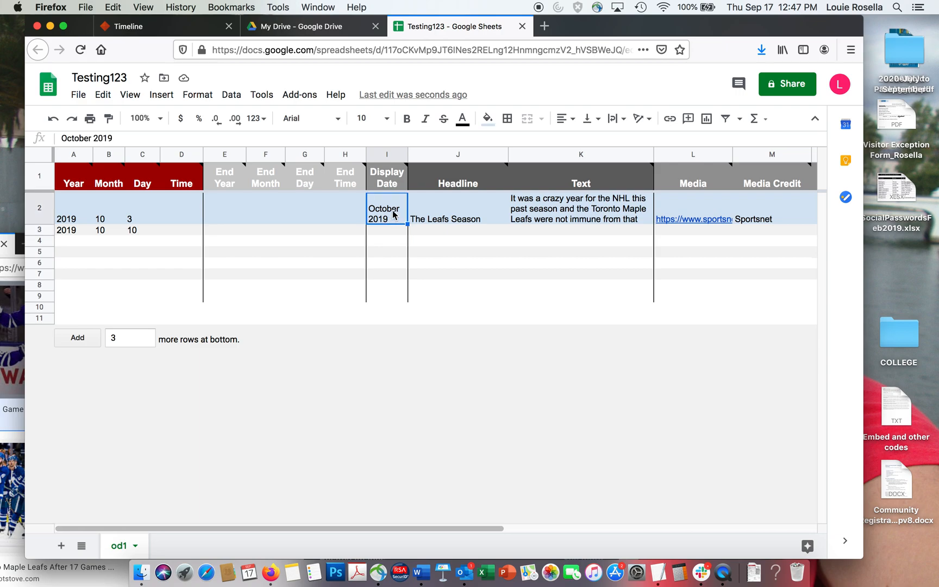
pyautogui.doubleClick(397, 213)
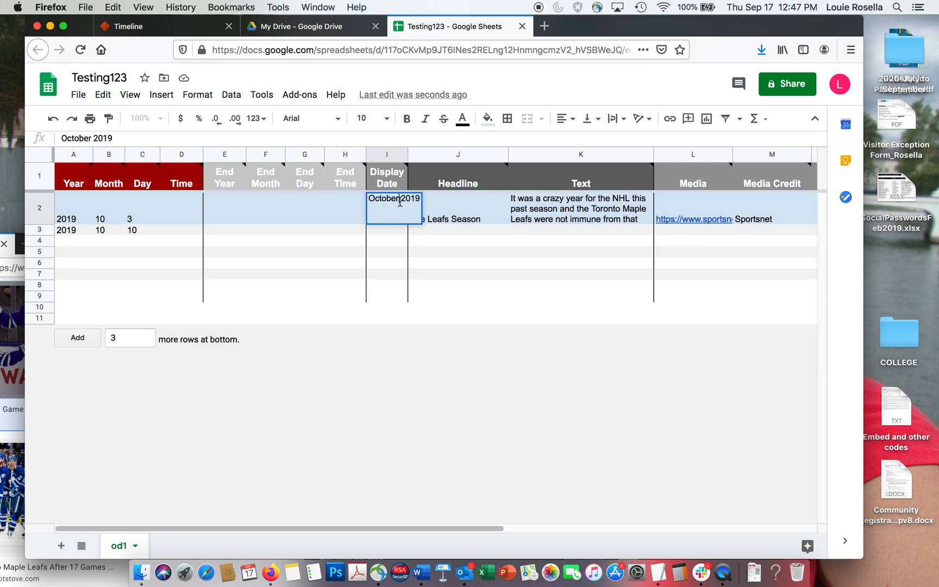
pyautogui.click(400, 202)
pyautogui.write('3')
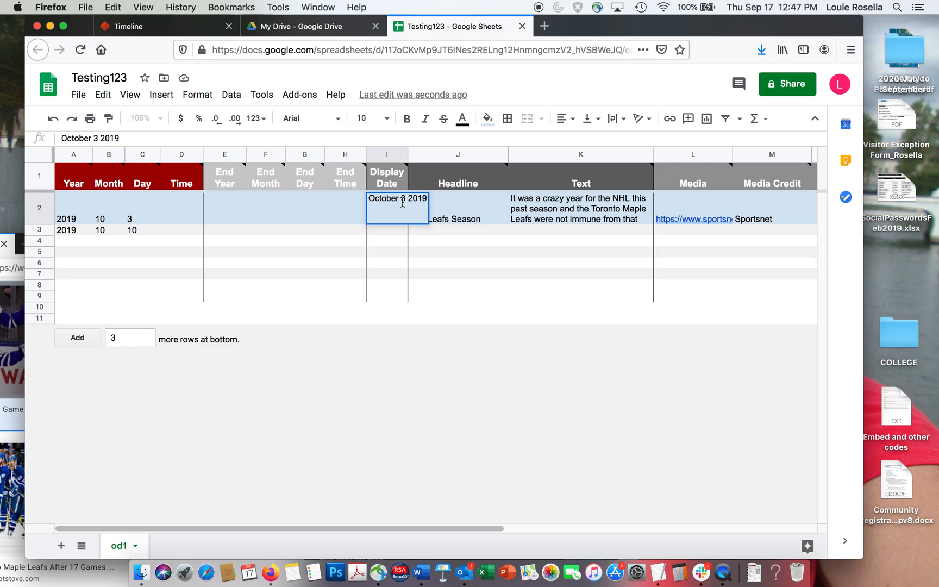
pyautogui.press('BackSpace')
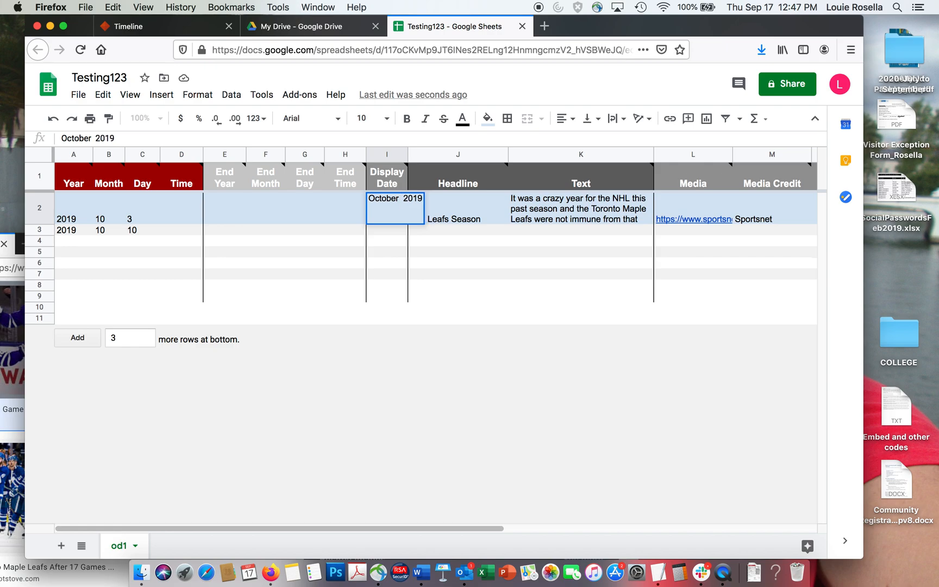
# - Copy the October 2019 Display Date from row 2 into the Display Date cell of row 3
pyautogui.click(383, 234)
pyautogui.doubleClick(380, 230)
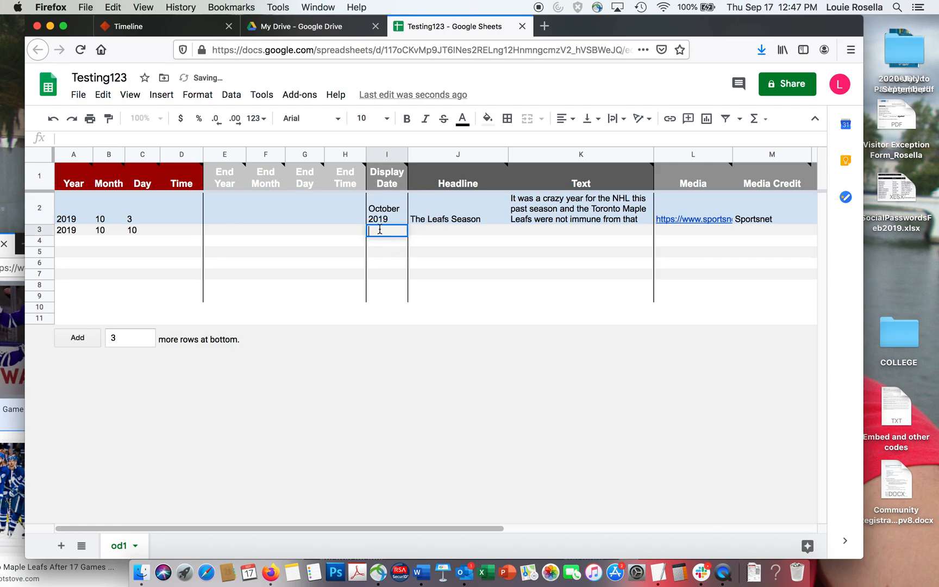
pyautogui.press('cmd+v')
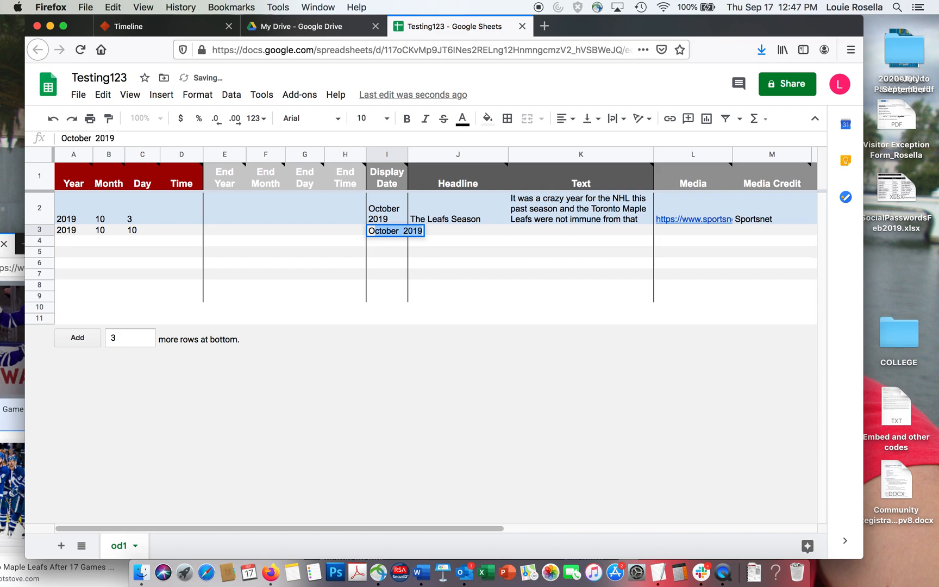
# - Complete row 3's Display Date and enter "Good start" as that row's Headline
pyautogui.press('Return')
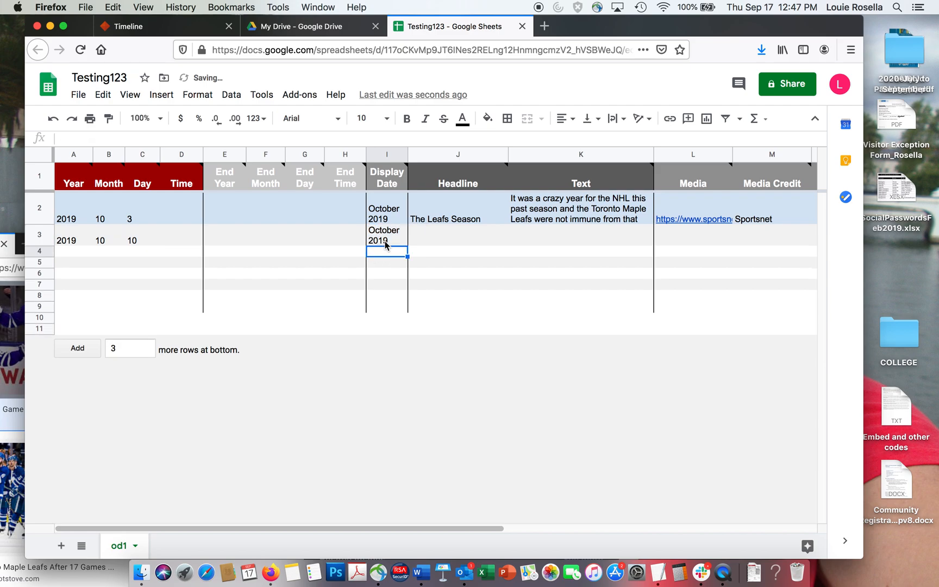
pyautogui.click(423, 232)
pyautogui.write('Good start')
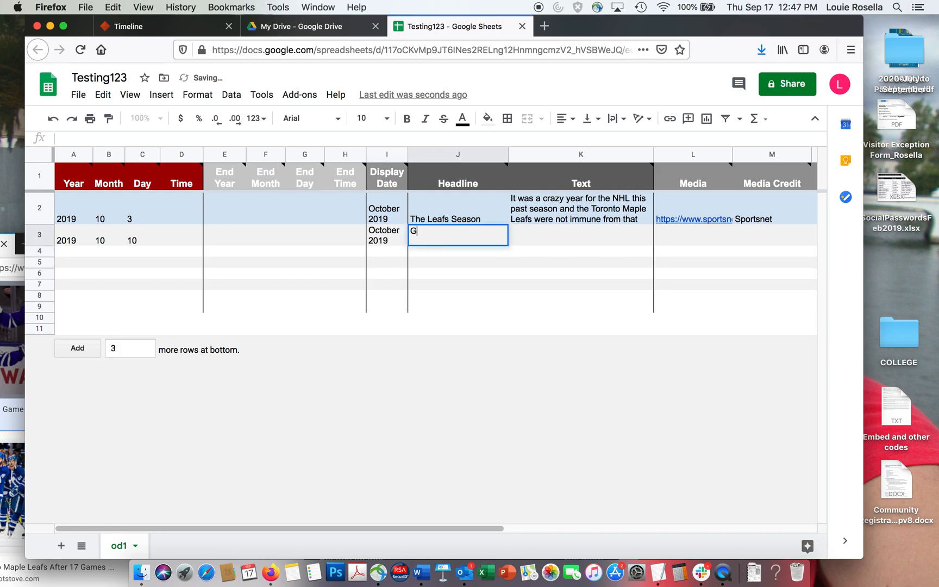
# - Enter "The Leafs started the season off well and had an excellent month of October" in the Text cell of row 3
pyautogui.click(546, 240)
pyautogui.doubleClick(542, 241)
pyautogui.write('The Leafs started the seaso')
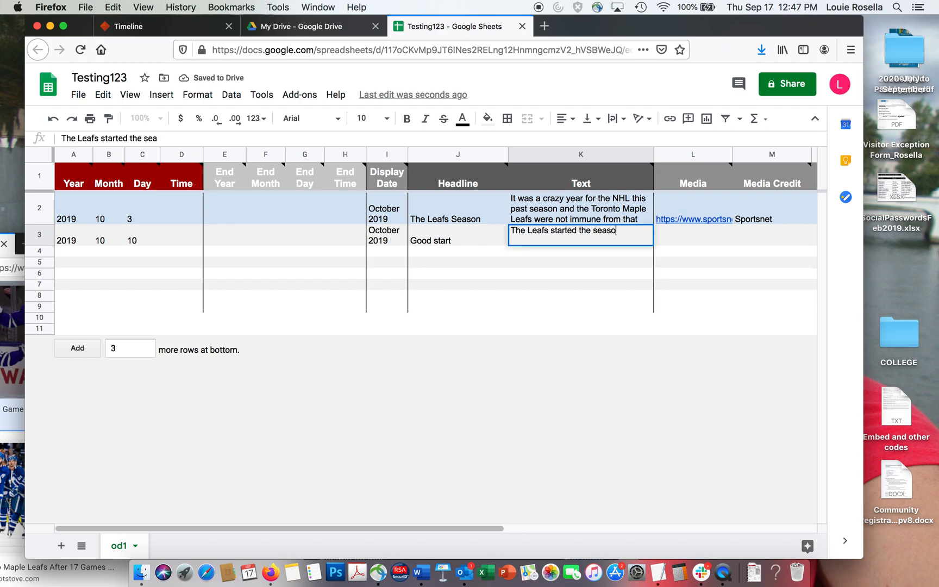
pyautogui.write('n off well')
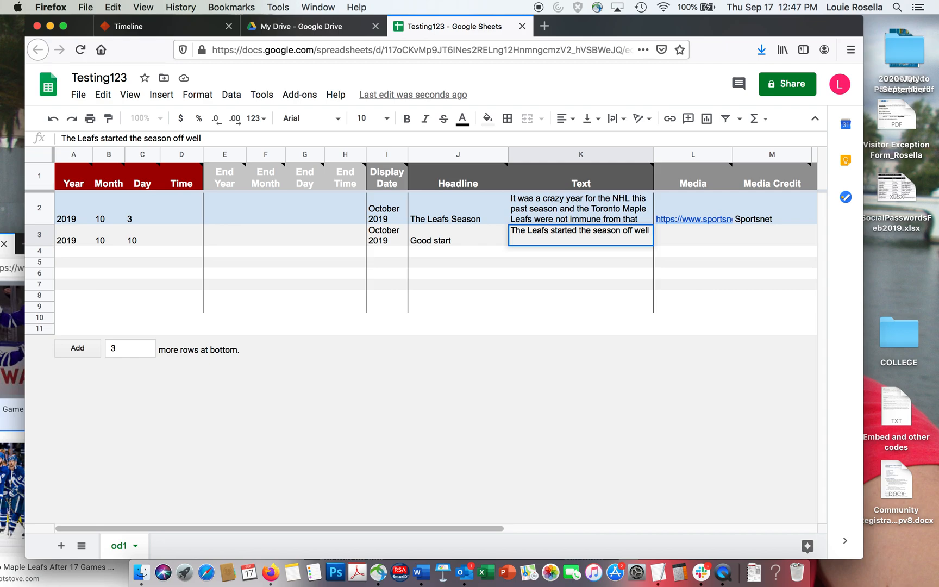
pyautogui.write(' and had a')
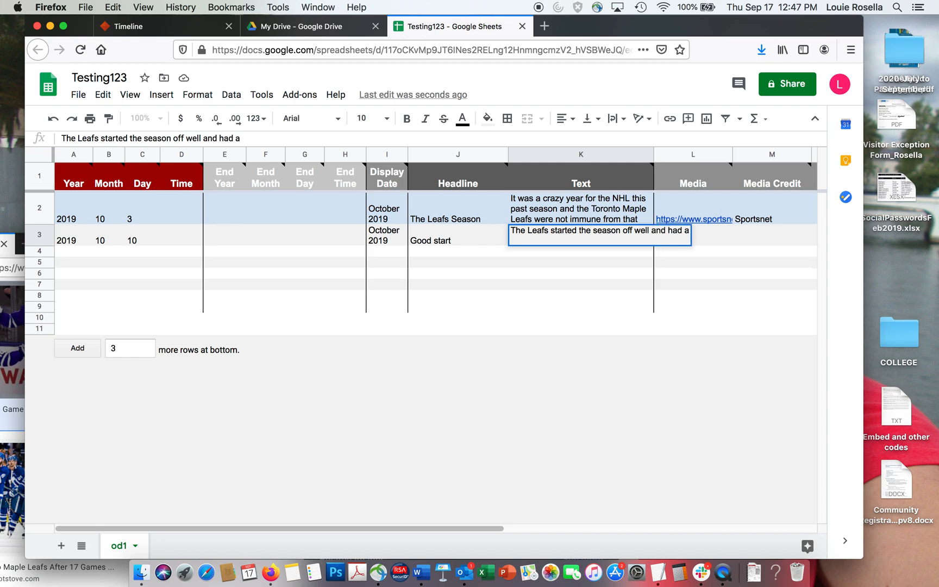
pyautogui.write('n excellent mpo')
pyautogui.press('BackSpace')
pyautogui.press('BackSpace')
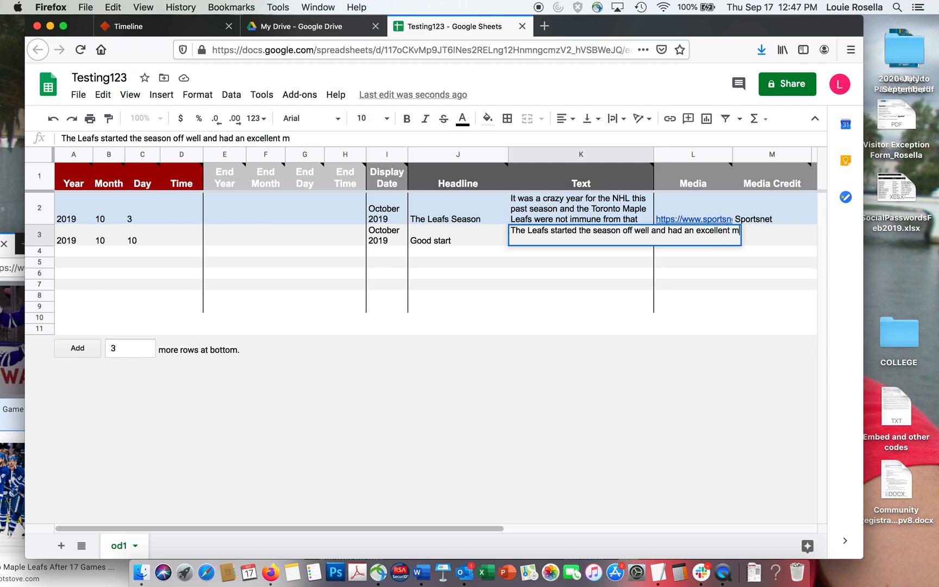
pyautogui.write('onth of October')
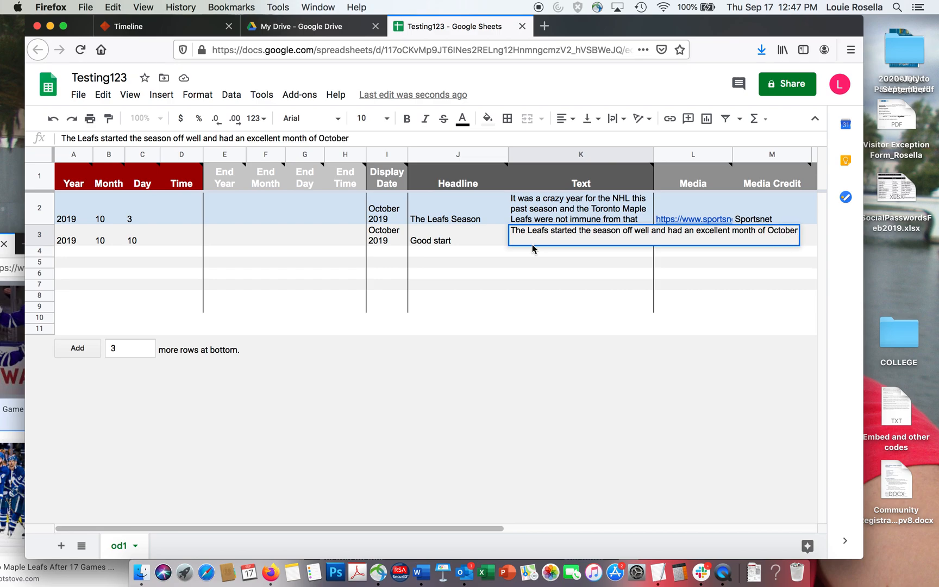
pyautogui.click(514, 284)
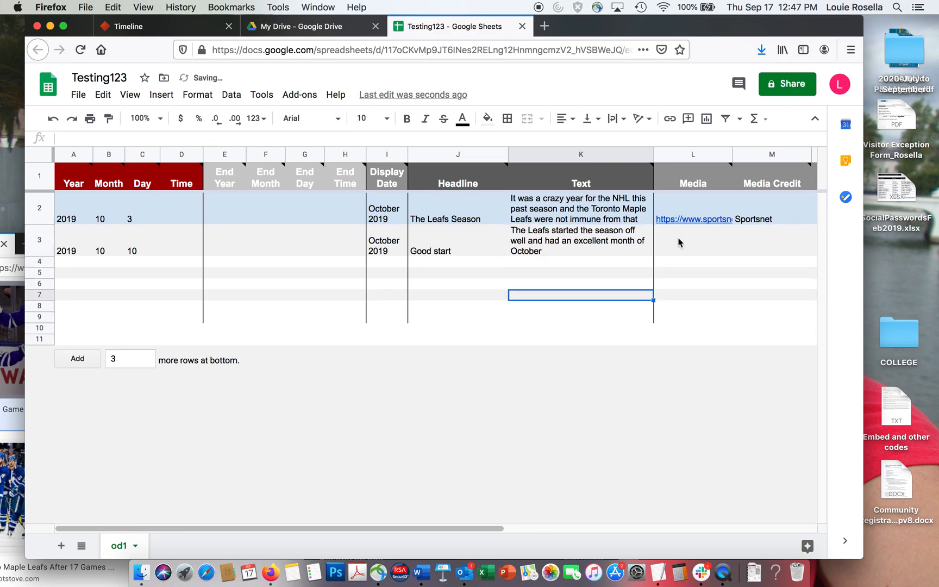
# - Search Google Images for "leafs scoring" in a new browser window
pyautogui.moveTo(629, 35); pyautogui.dragTo(606, 61)
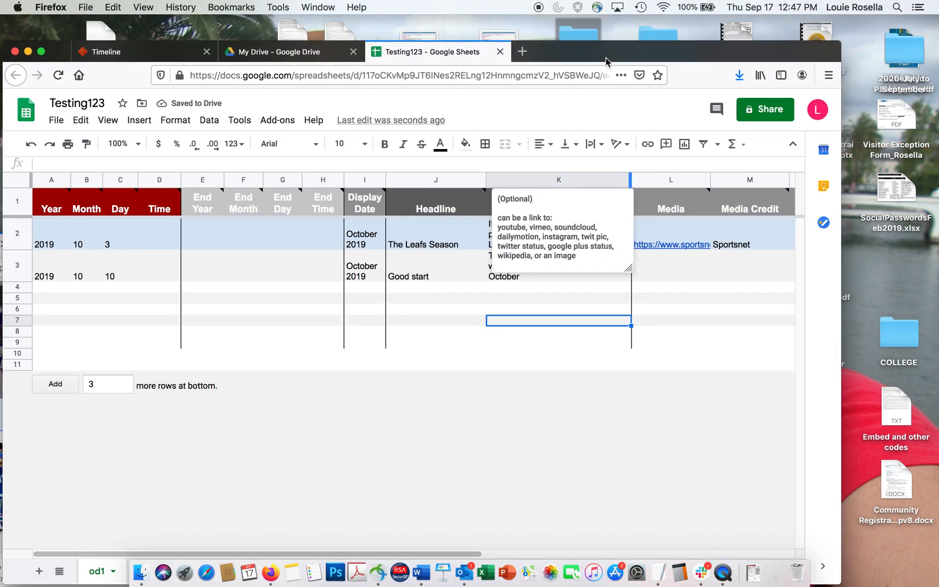
pyautogui.press('super+n')
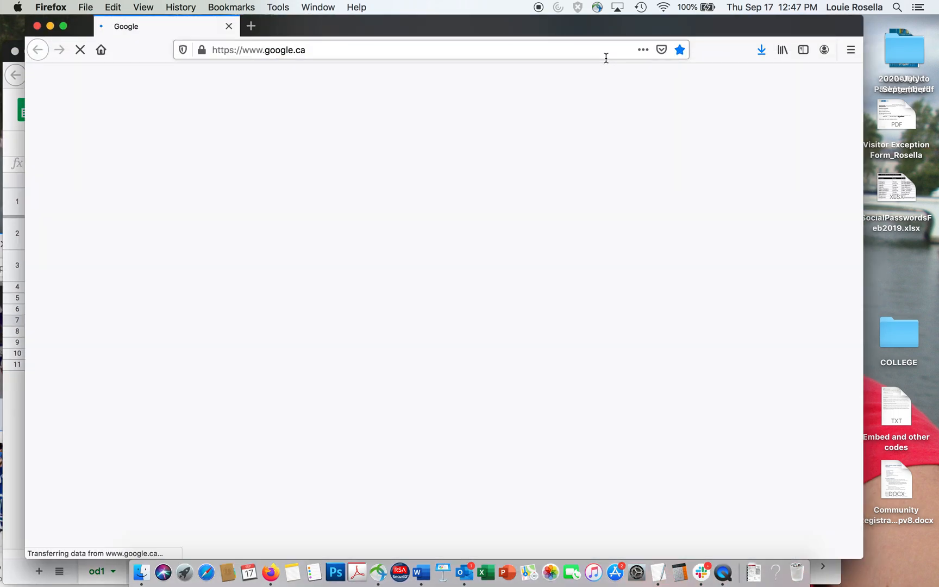
pyautogui.write('leafs')
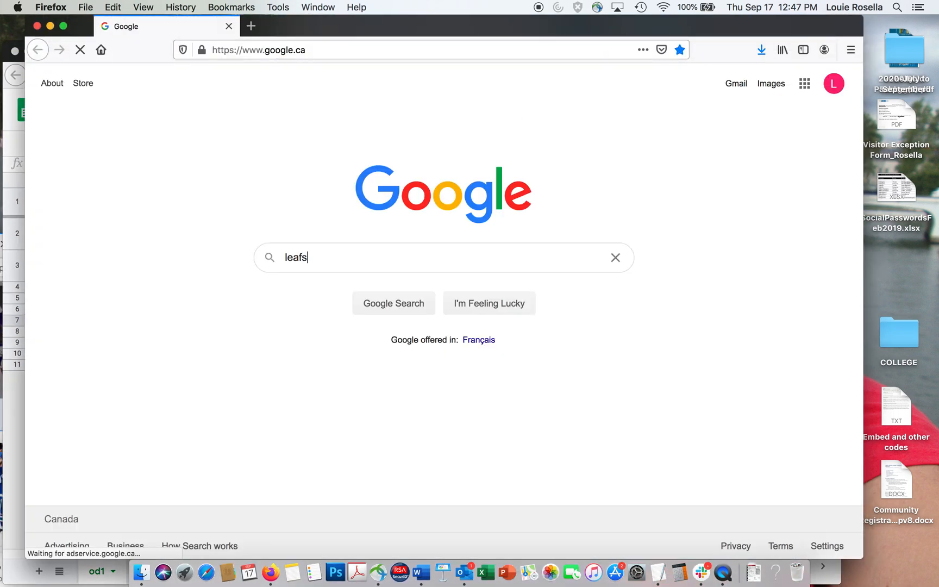
pyautogui.write(' scorin')
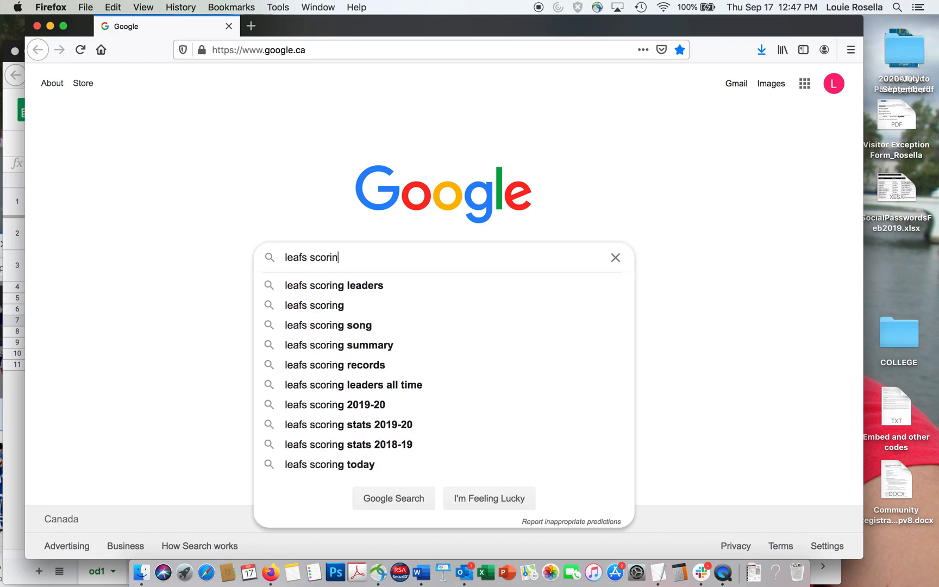
pyautogui.write('g')
pyautogui.press('Return')
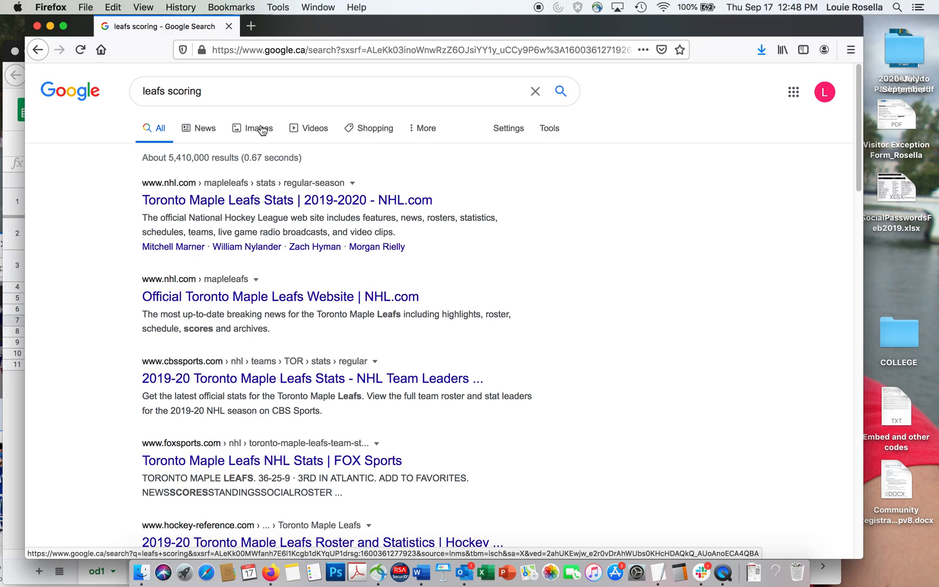
pyautogui.click(259, 128)
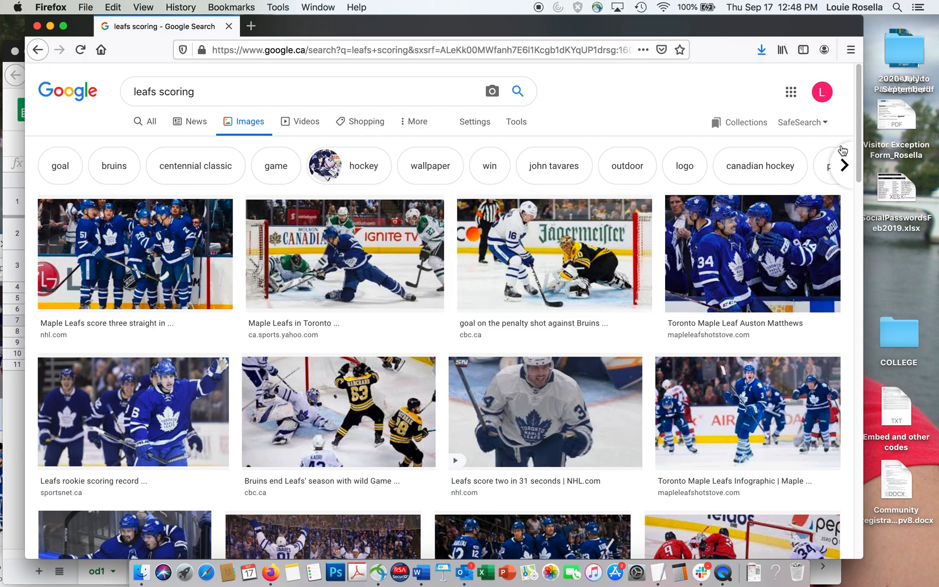
# - Copy the image address of the CBC picture titled "Tavares scores pair as Leafs match longest win"
pyautogui.scroll(-3, 859, 157)
pyautogui.scroll(-1, 859, 158)
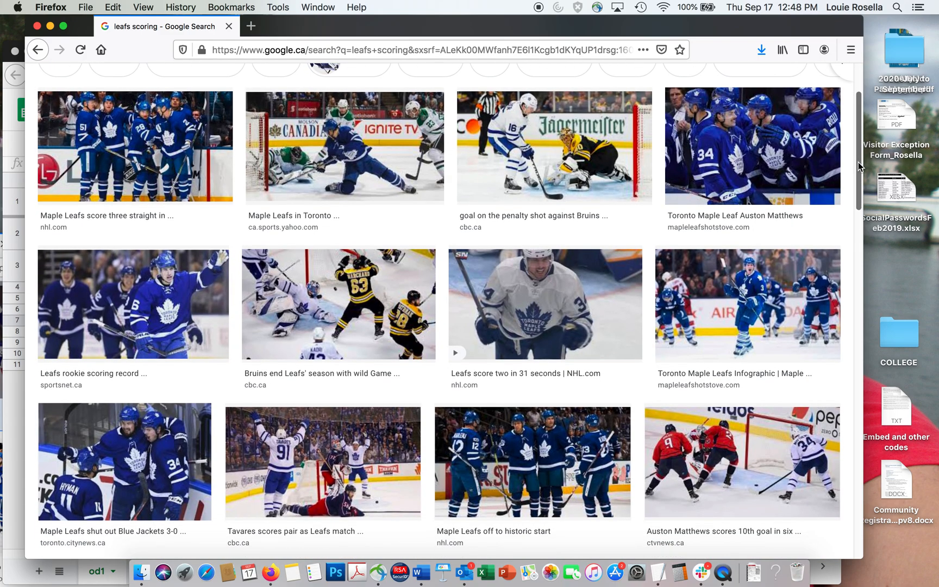
pyautogui.click(338, 442)
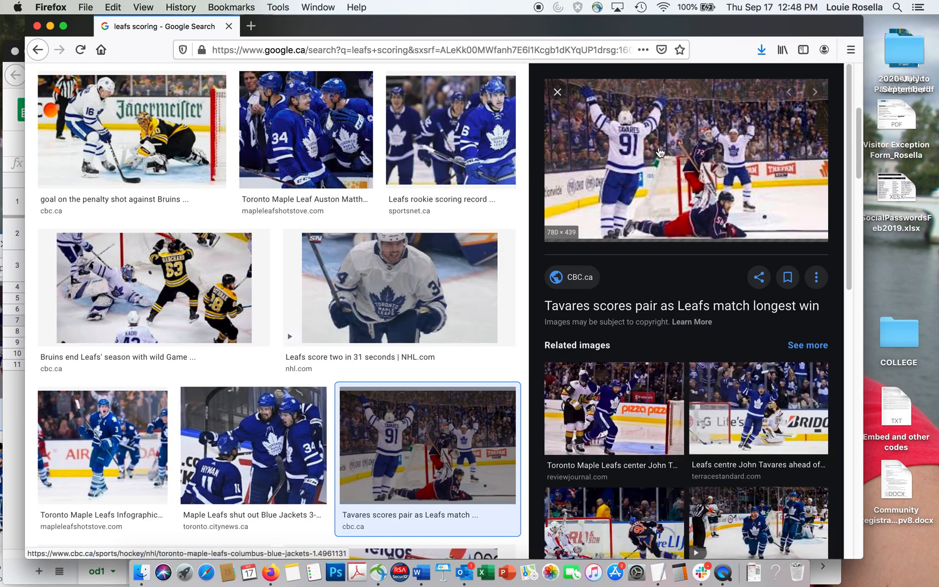
pyautogui.rightClick(660, 152)
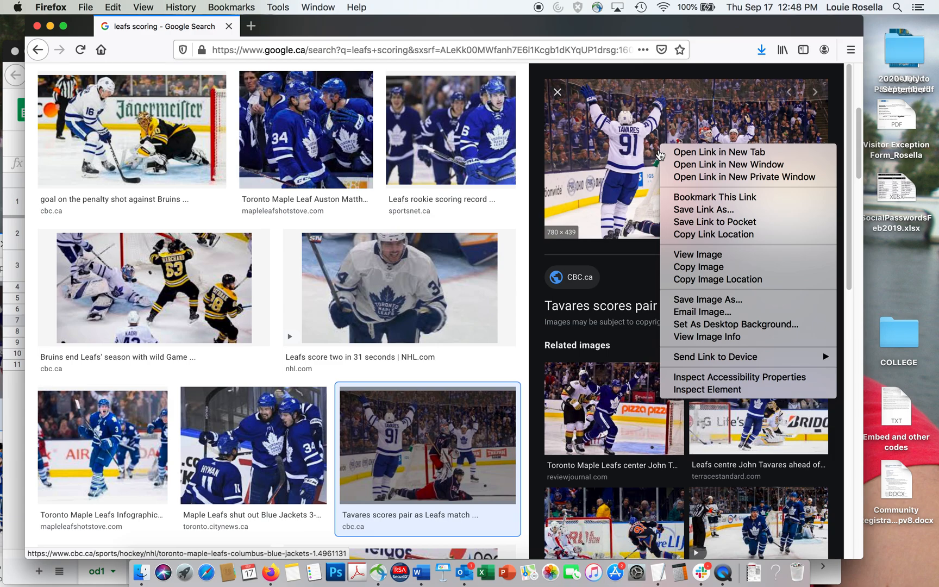
pyautogui.click(714, 280)
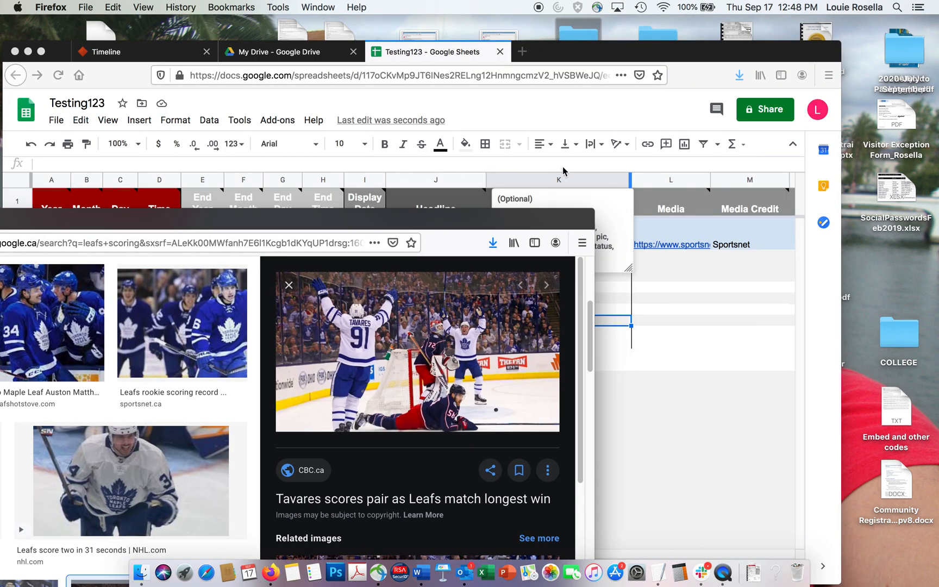
# - Paste the copied image link into the row 3 Media cell of the Testing123 sheet and enter CBC as its Media Credit
pyautogui.click(577, 52)
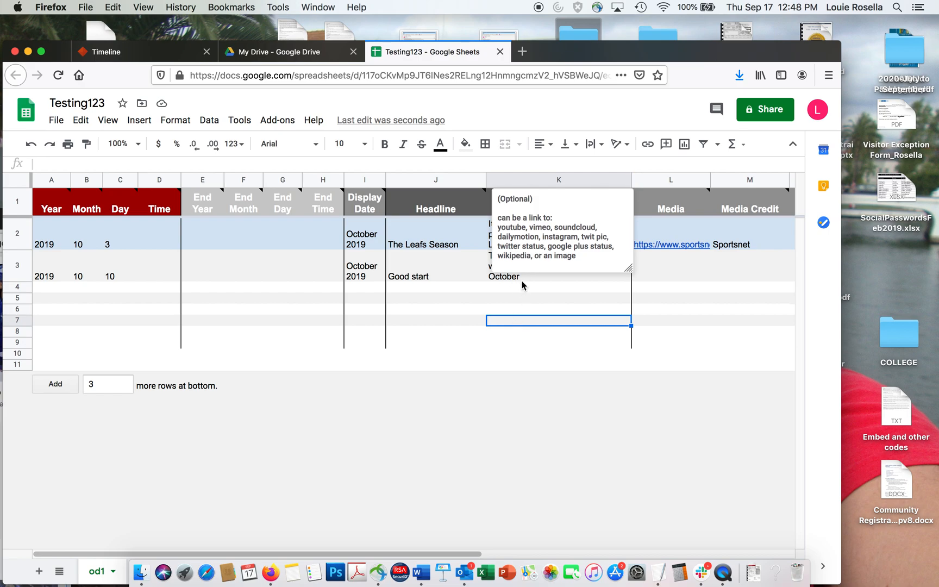
pyautogui.click(647, 266)
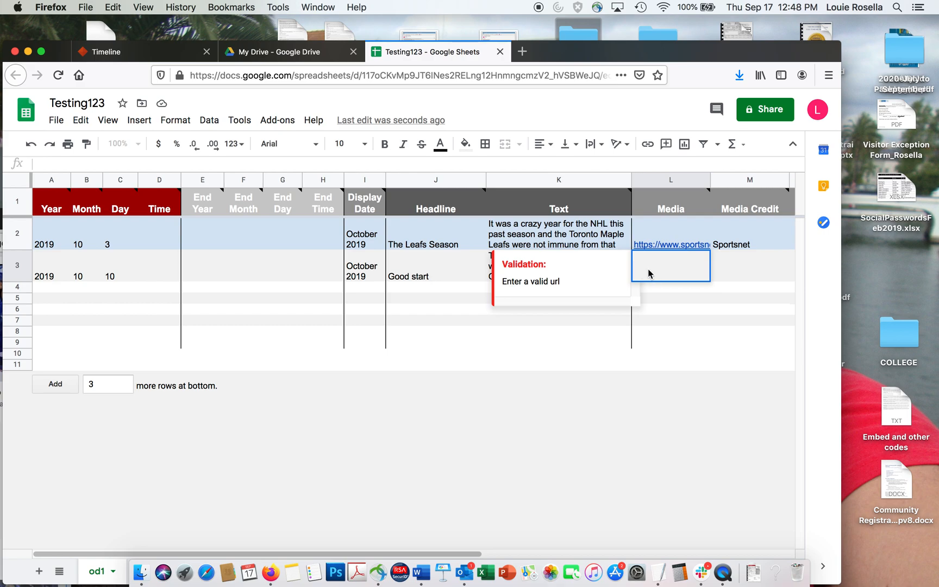
pyautogui.click(416, 280)
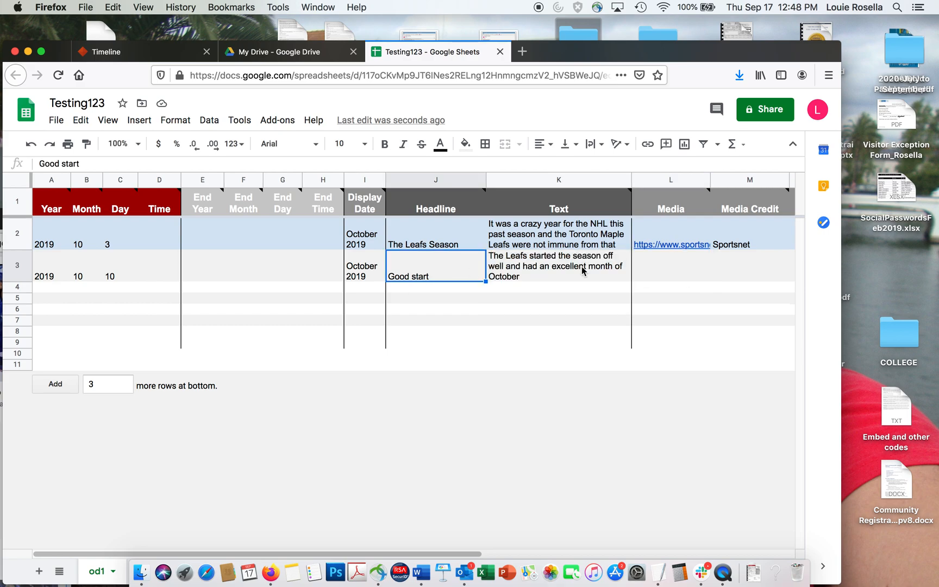
pyautogui.doubleClick(646, 267)
pyautogui.press('super+v')
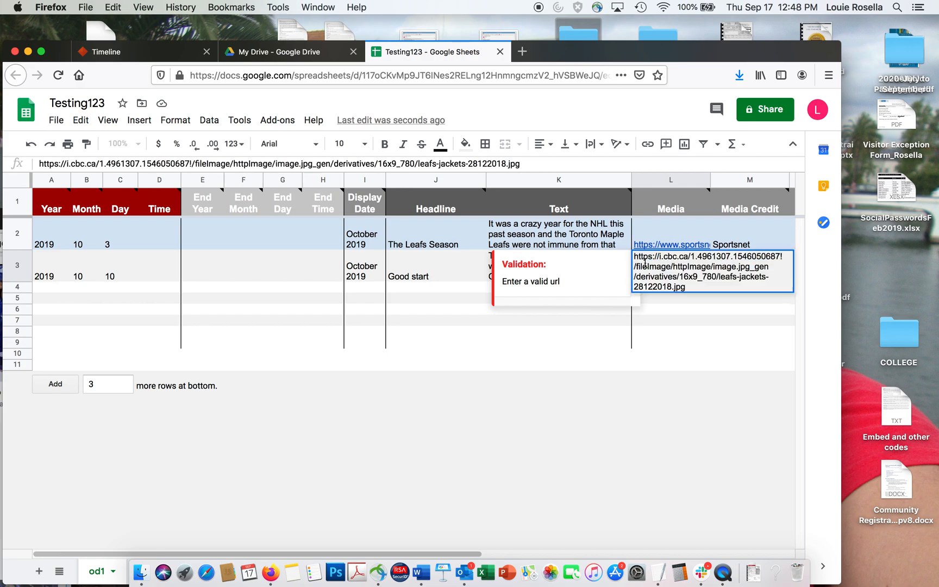
pyautogui.click(670, 343)
pyautogui.click(736, 276)
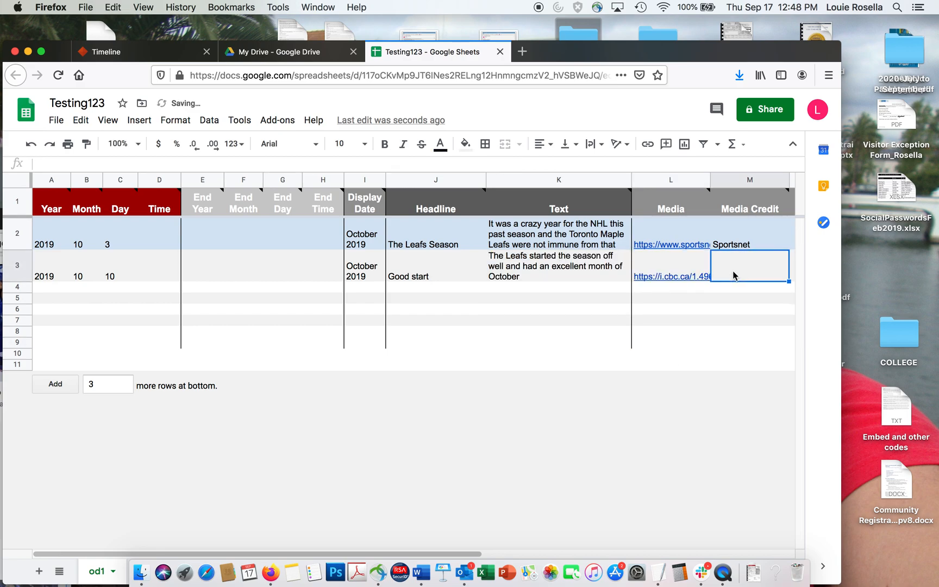
pyautogui.write('CBC')
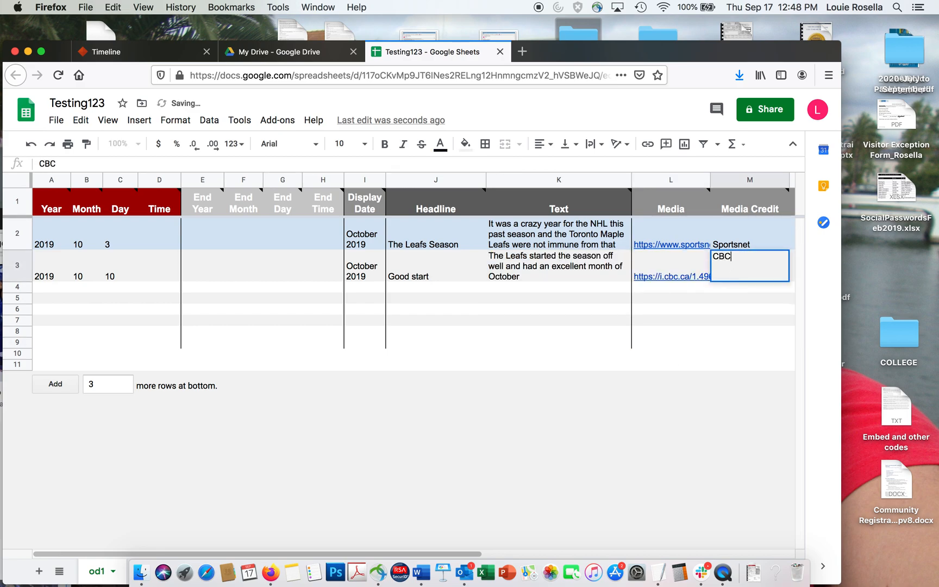
# - Enter 2019 as the Year in row 4
pyautogui.click(49, 288)
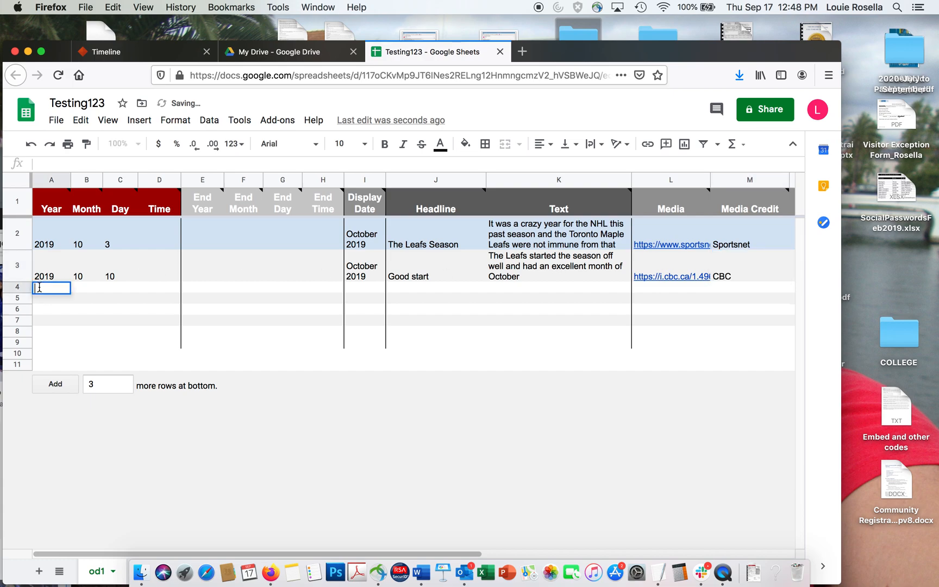
pyautogui.write('2019')
pyautogui.click(82, 288)
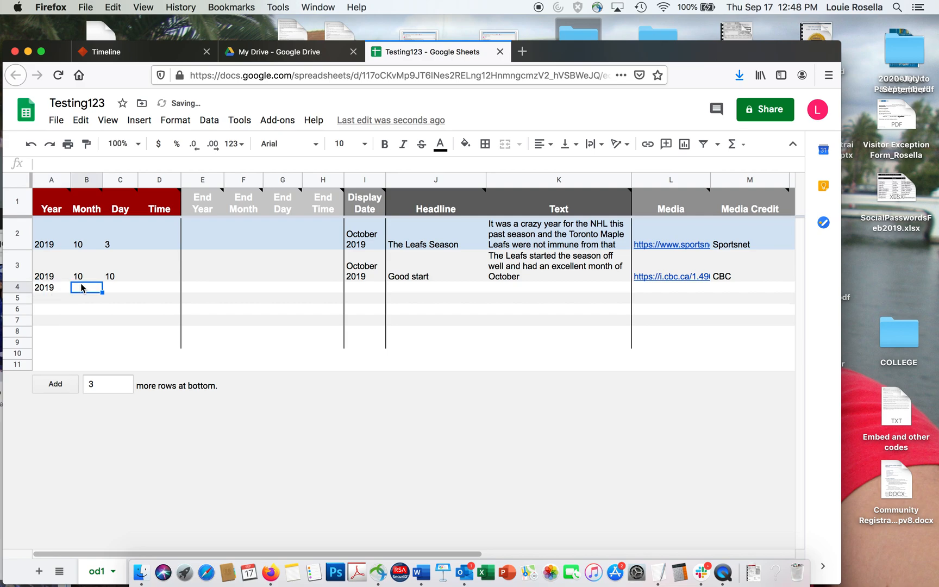
pyautogui.doubleClick(82, 288)
# - Set the start date in row 4 to Year 2020, Month 8 and Day 18
pyautogui.click(56, 288)
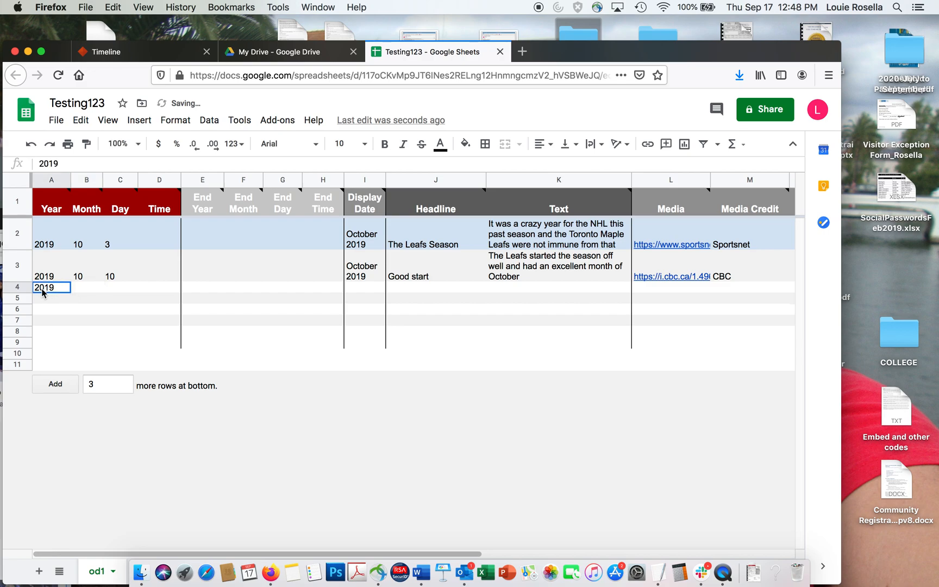
pyautogui.write('2020')
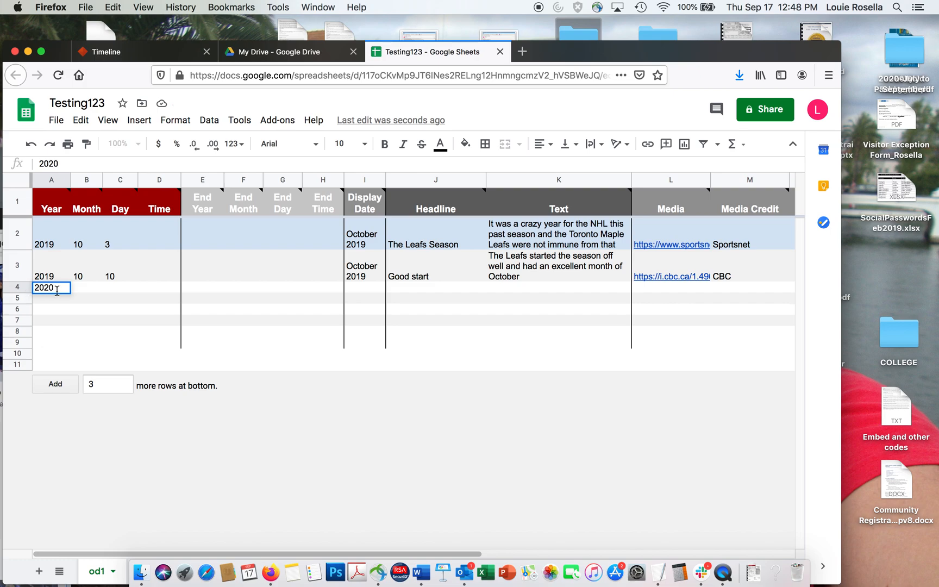
pyautogui.click(79, 292)
pyautogui.doubleClick(79, 291)
pyautogui.write('08')
pyautogui.click(112, 287)
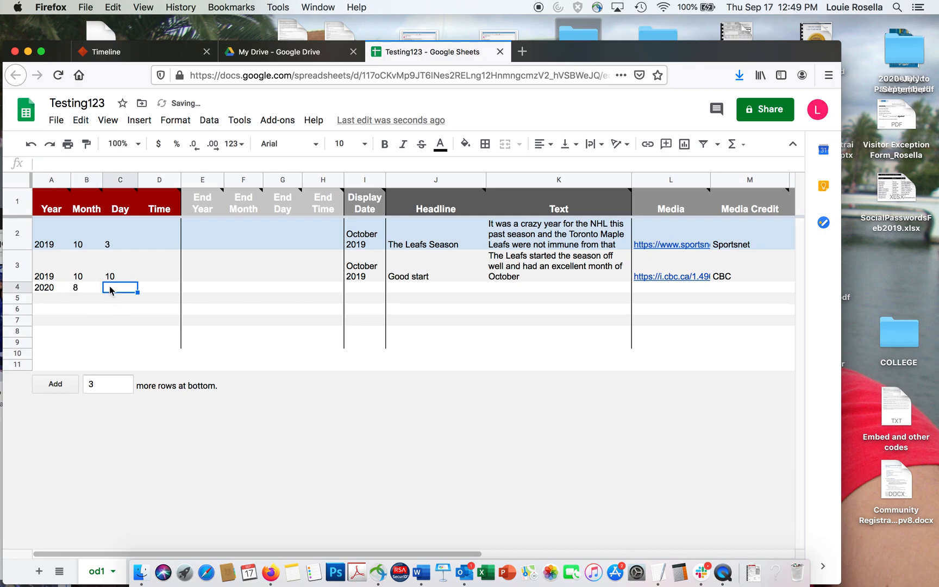
pyautogui.doubleClick(112, 288)
pyautogui.write('18')
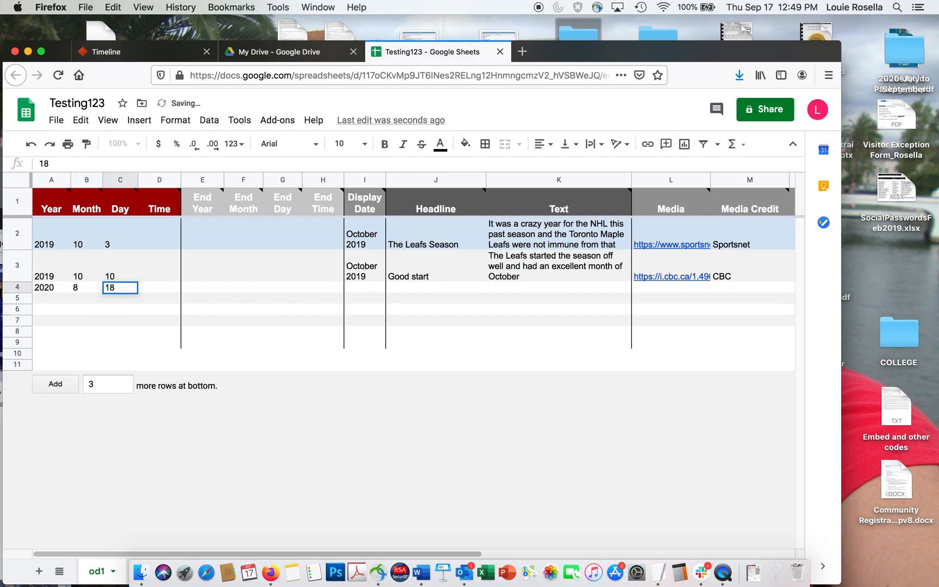
# - Enter August 2020 as the Display Date of row 4
pyautogui.click(357, 287)
pyautogui.write('August')
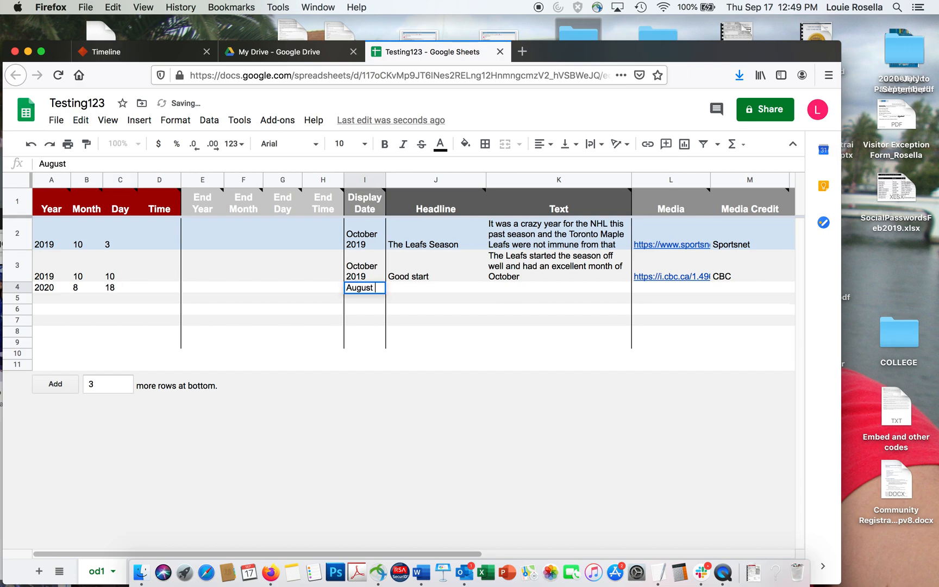
pyautogui.write(' 2020')
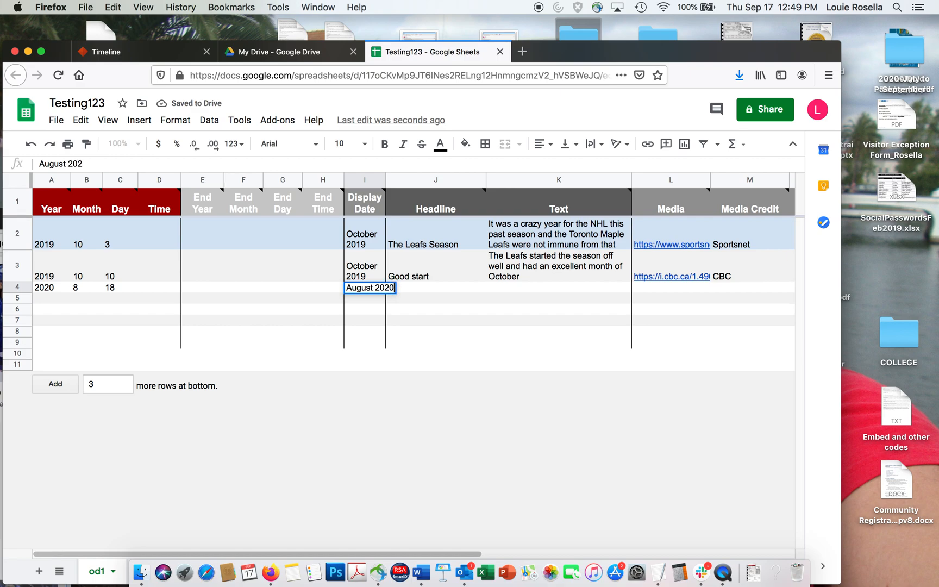
# - Enter "Bad finish" as the Headline of row 4, with a lowercase f in the second word
pyautogui.click(413, 291)
pyautogui.write('Bad Fi')
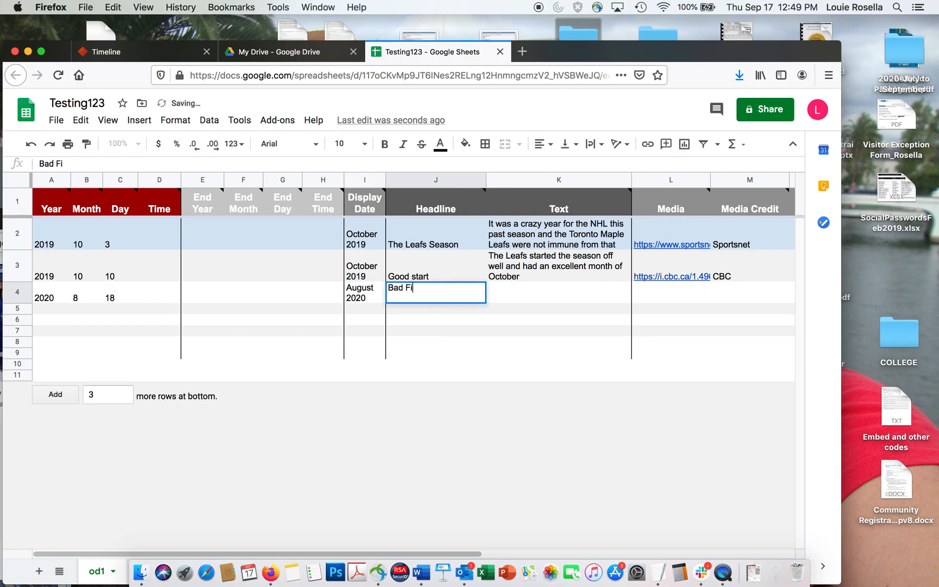
pyautogui.write('nish')
pyautogui.click(410, 288)
pyautogui.press('BackSpace')
pyautogui.write('s')
pyautogui.press('BackSpace')
pyautogui.write('f')
# - Enter "The Leafs however, fell below expectations and were eliminated in the play-in round by the Columbus Blue Jackets" as the Text of row 4
pyautogui.click(511, 293)
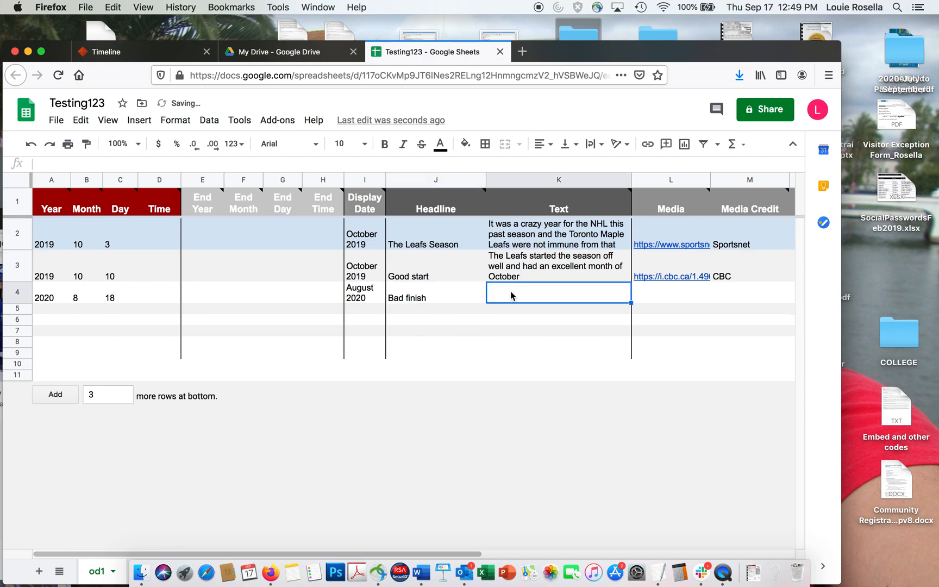
pyautogui.write('The Leafs ')
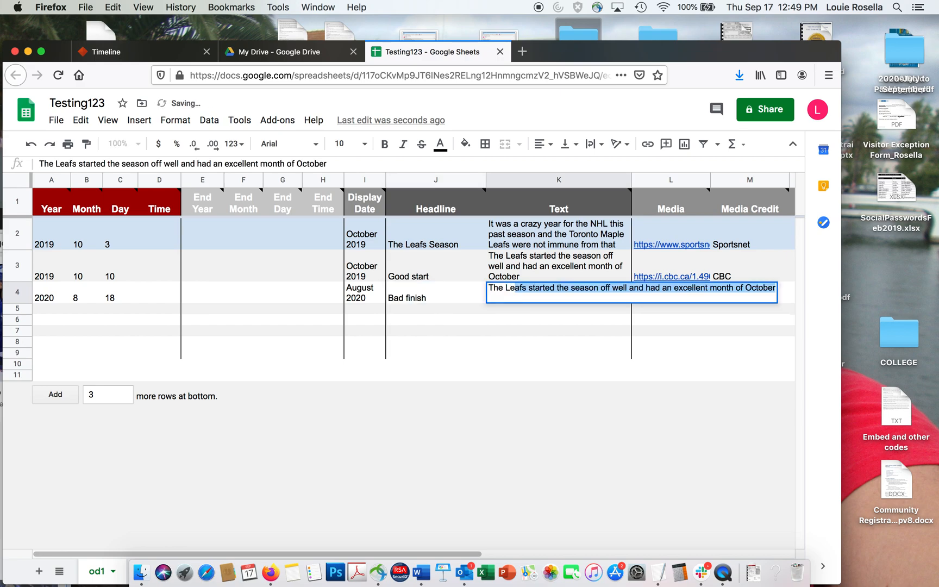
pyautogui.write('however')
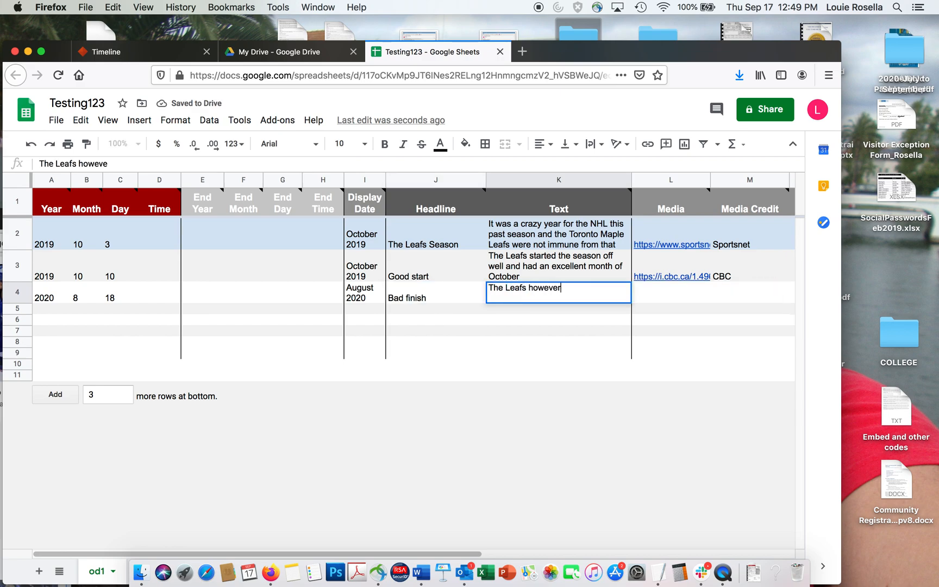
pyautogui.write(', fell below expectat')
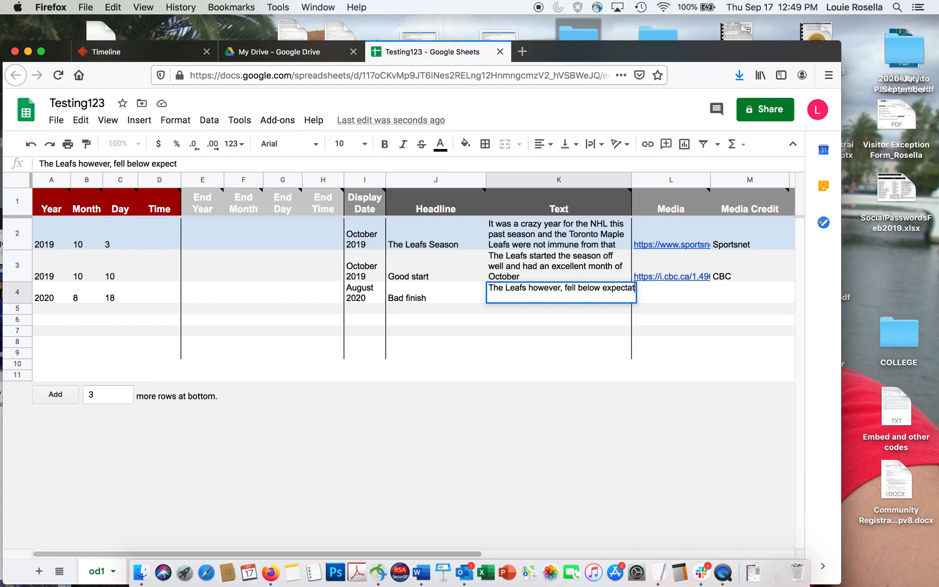
pyautogui.write('ions an')
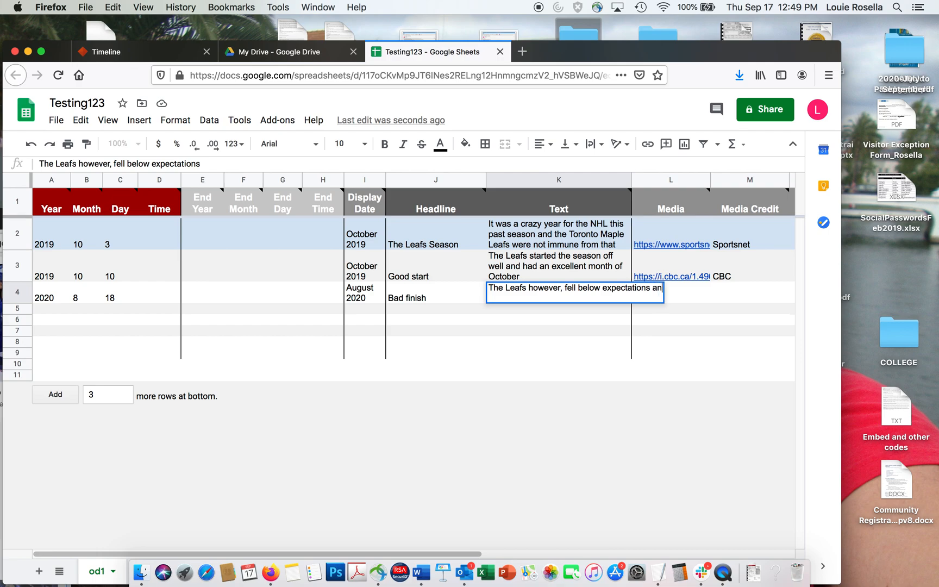
pyautogui.write('d were eli')
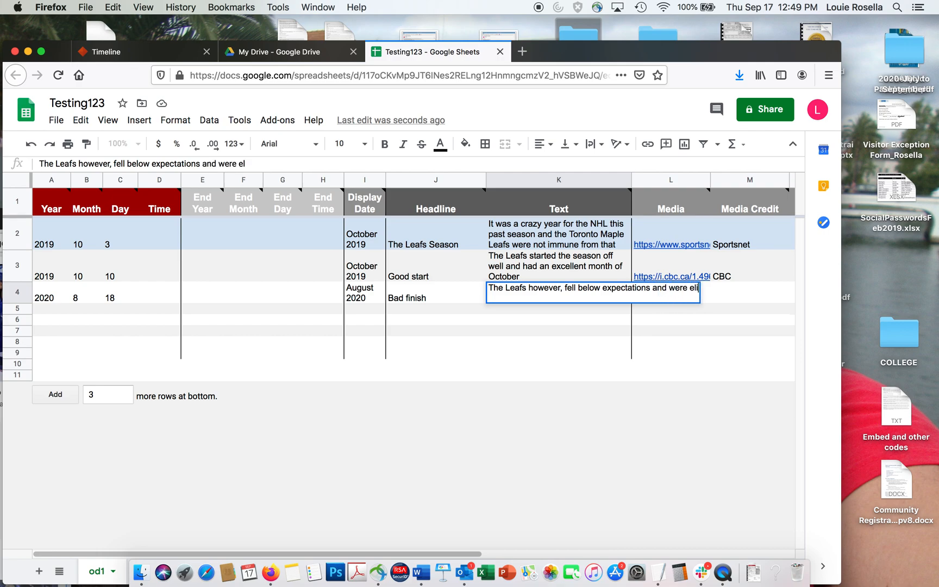
pyautogui.write('minated')
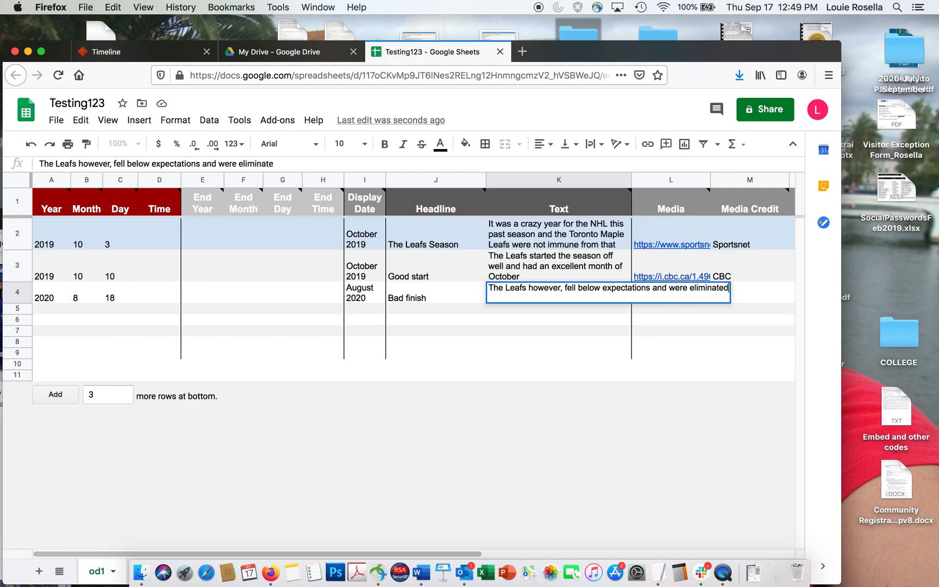
pyautogui.write(' in the pla')
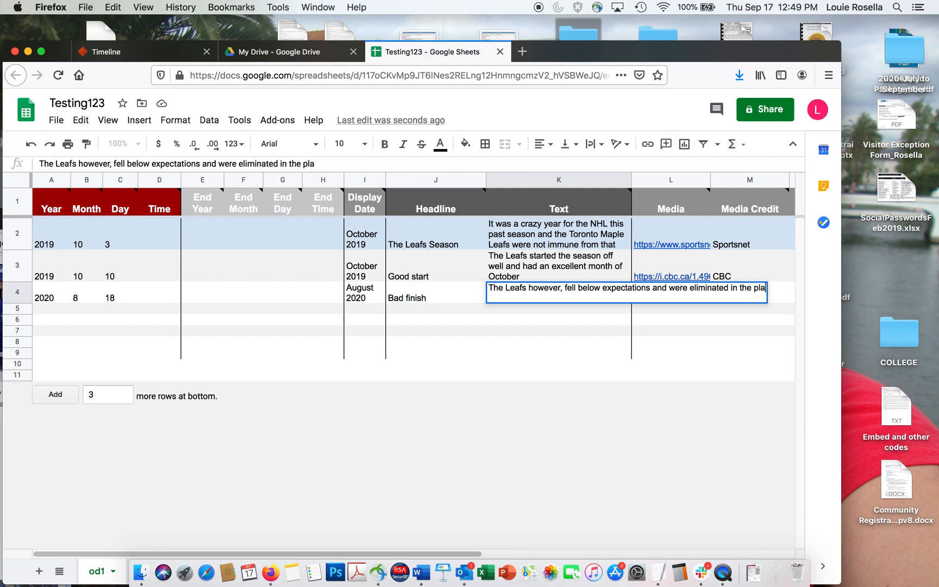
pyautogui.write('y-in round by the')
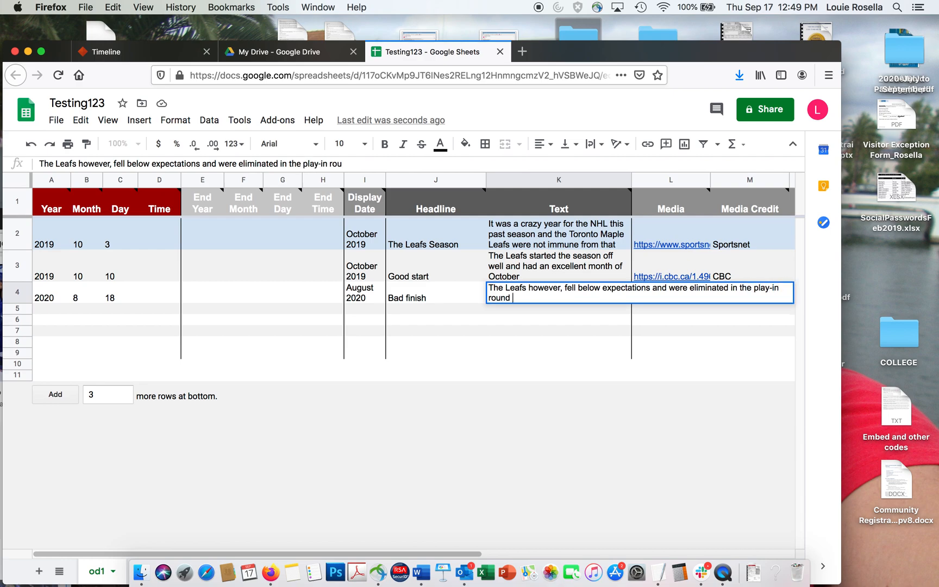
pyautogui.write('olu')
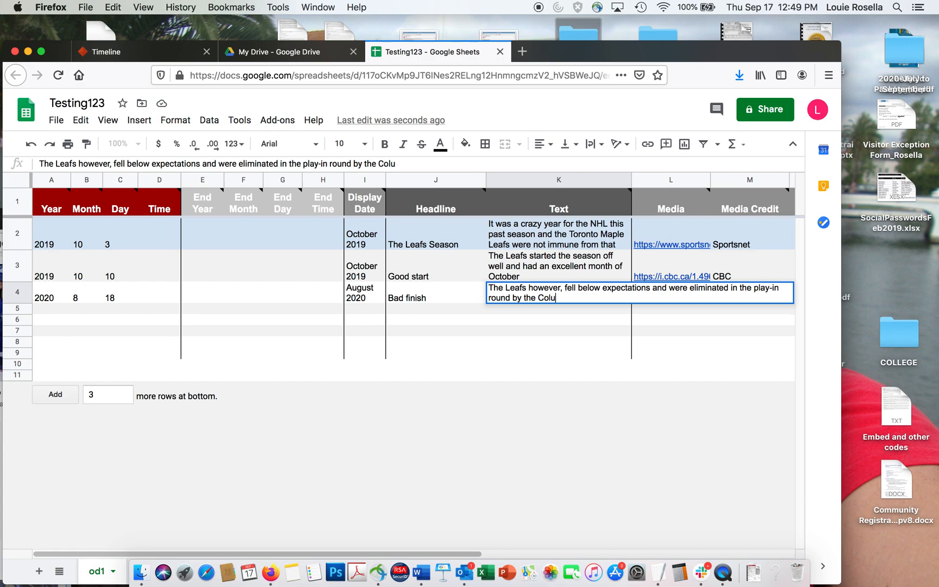
pyautogui.write('mbus Blue Jackets')
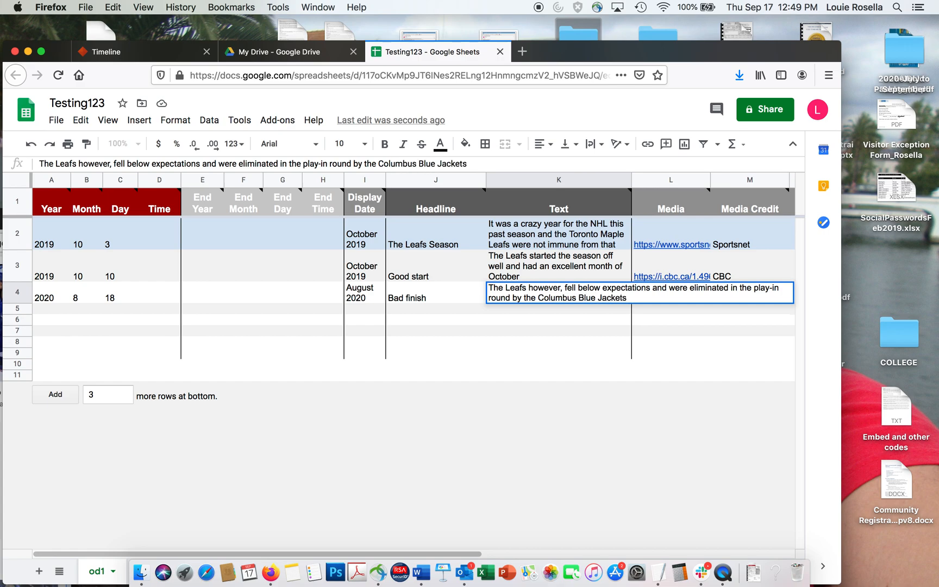
pyautogui.click(524, 322)
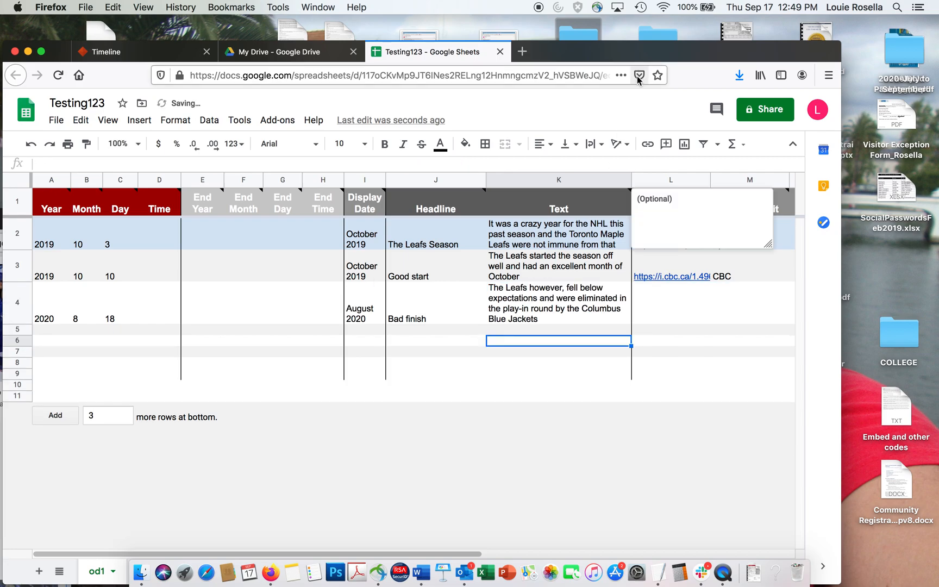
# - Search Google Images for "leafs disappointed" in a new browser window
pyautogui.moveTo(627, 56); pyautogui.dragTo(604, 71)
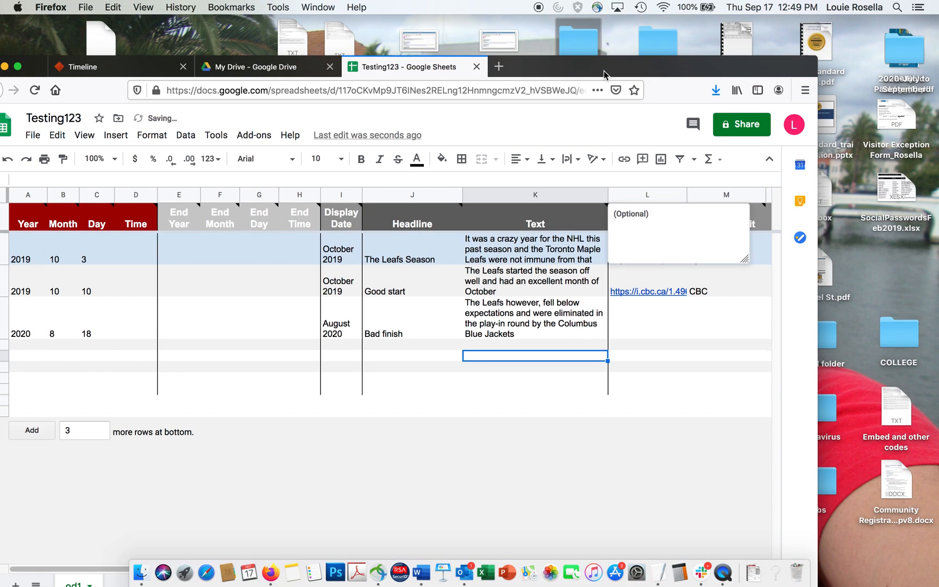
pyautogui.press('super+n')
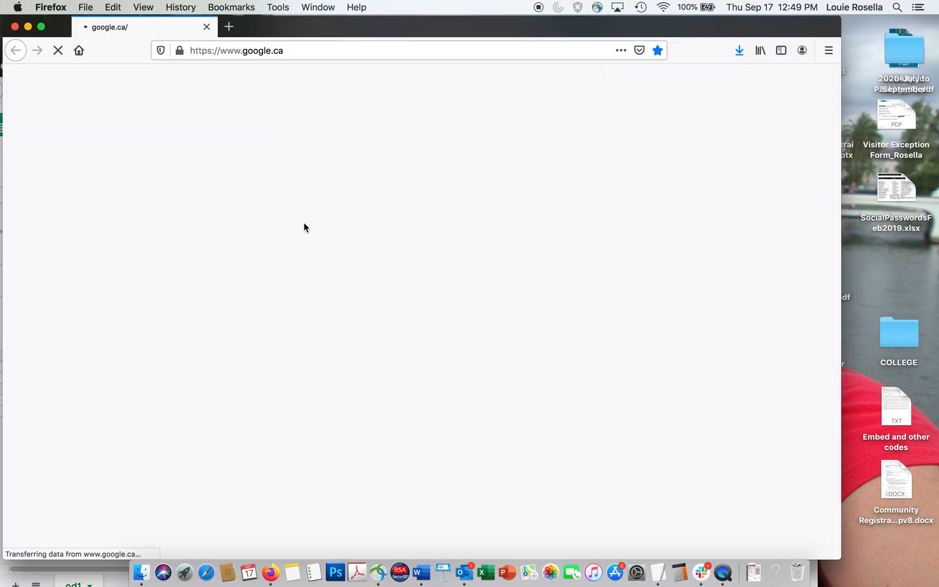
pyautogui.click(285, 260)
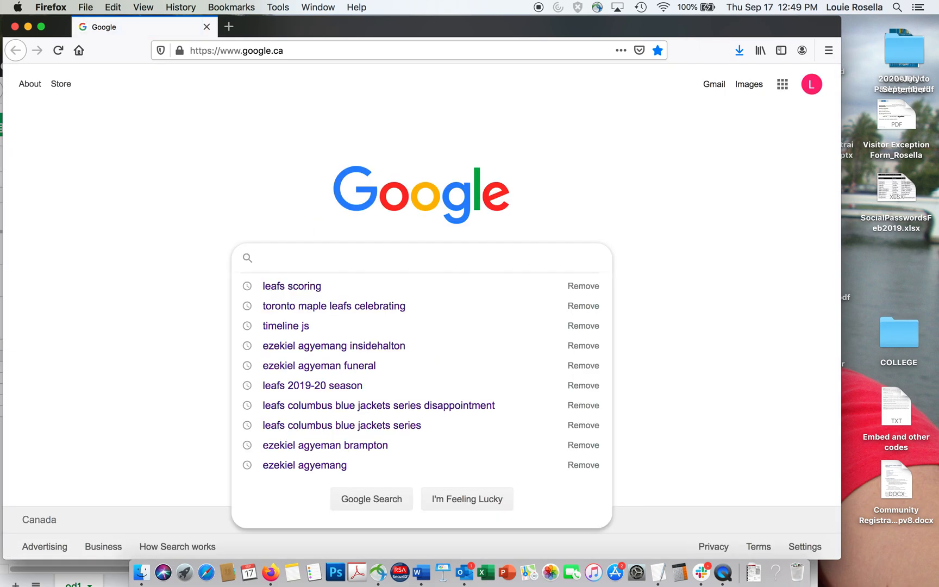
pyautogui.write('leafs disap')
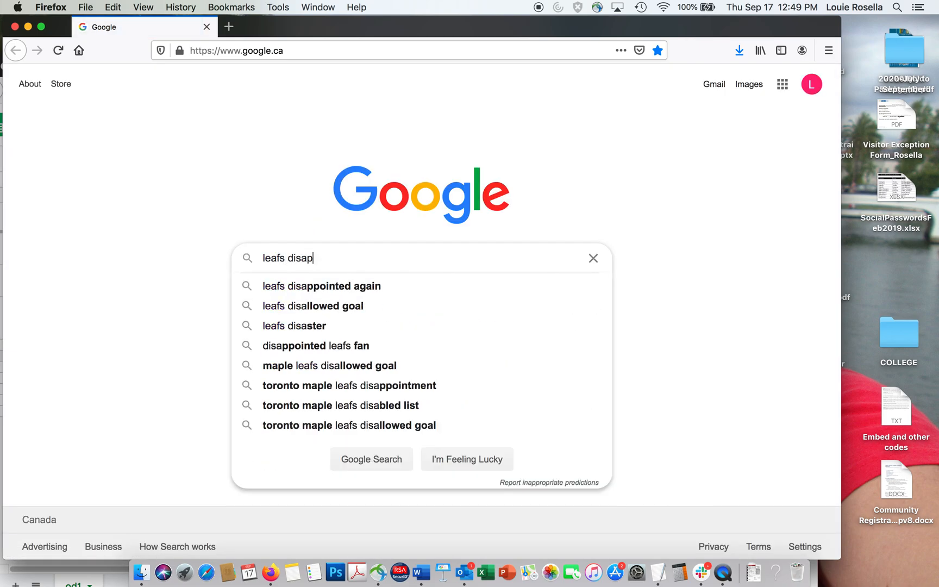
pyautogui.write('pointed')
pyautogui.press('Return')
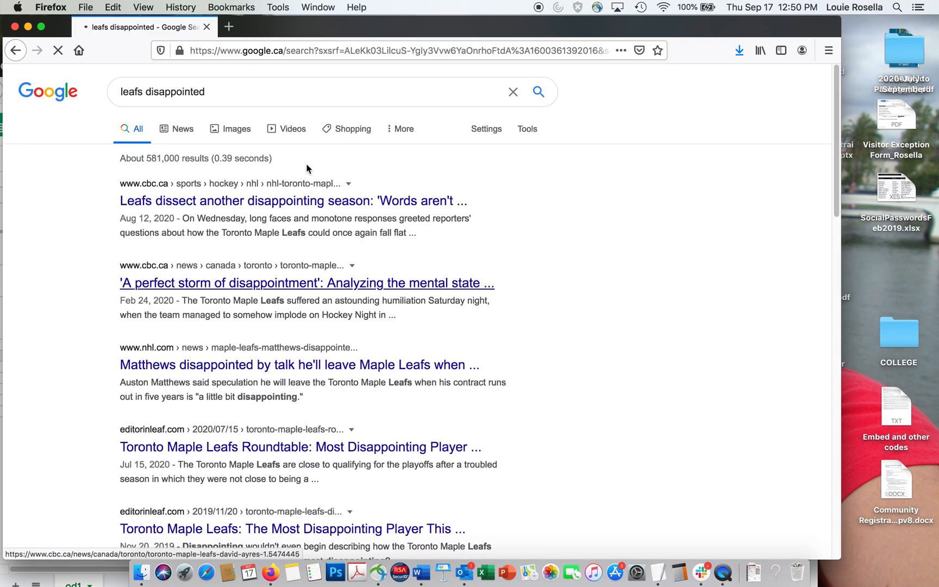
pyautogui.click(231, 135)
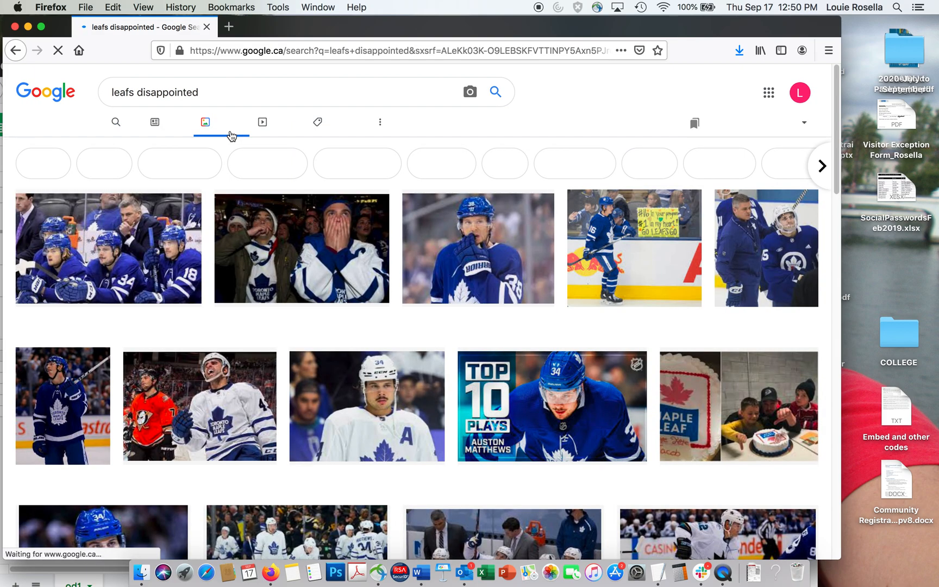
# - Open the TradeRumours article "Several Leafs express frustration" from the image result showing the dejected Leafs bench
pyautogui.scroll(-3, 837, 164)
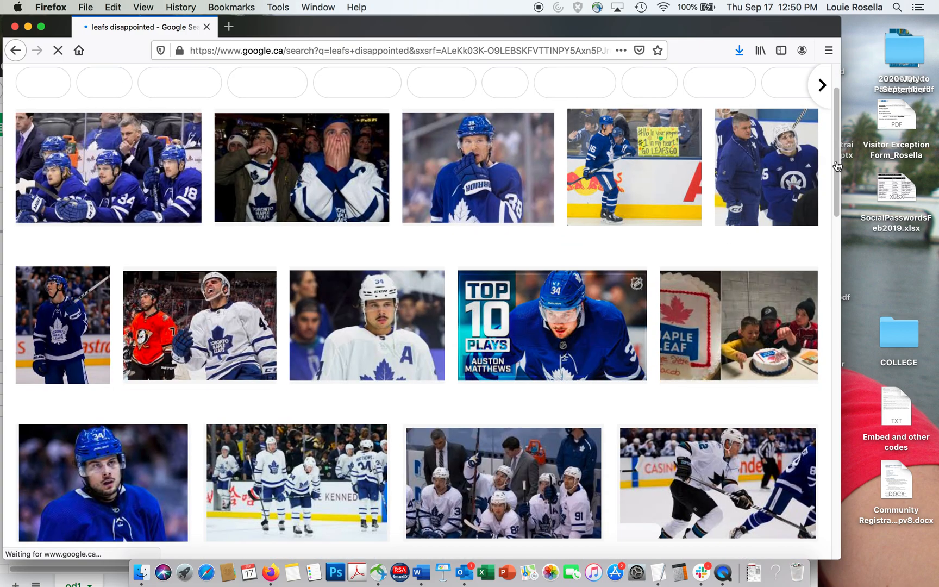
pyautogui.scroll(-3, 838, 164)
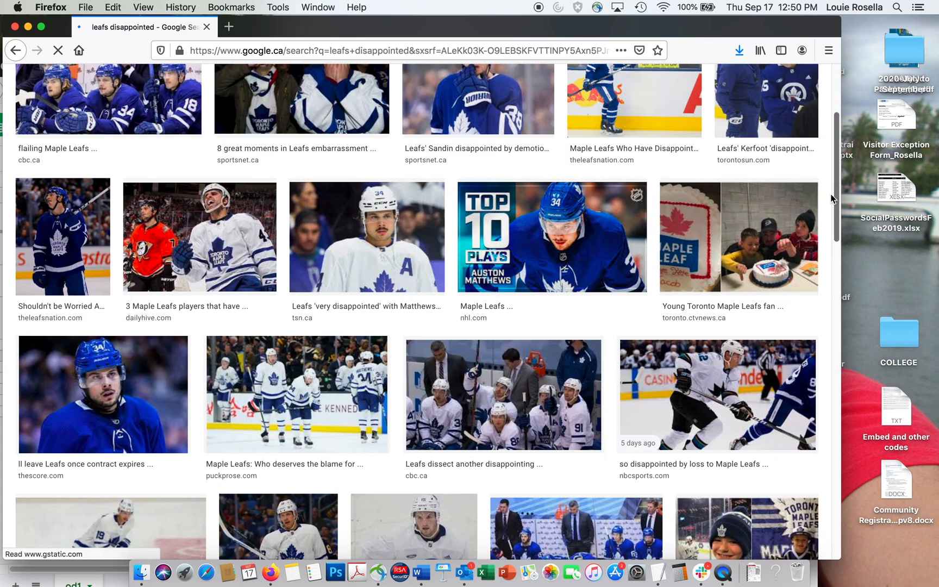
pyautogui.scroll(-2, 831, 201)
pyautogui.scroll(-2, 831, 206)
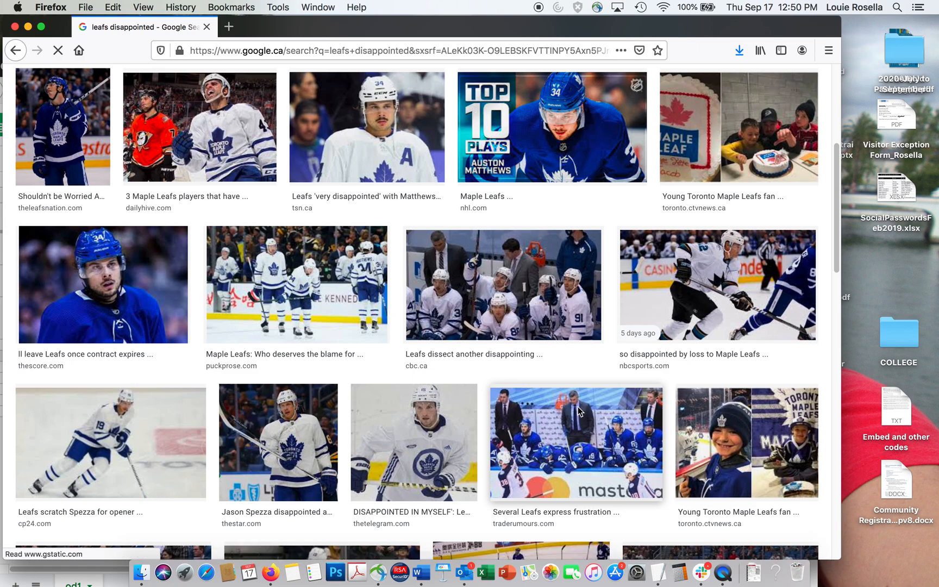
pyautogui.click(578, 411)
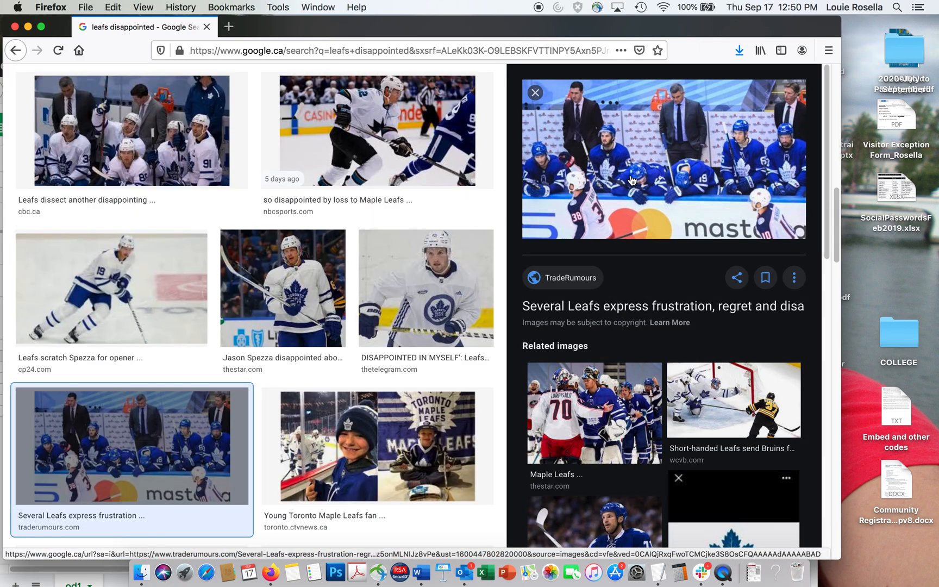
pyautogui.click(632, 180)
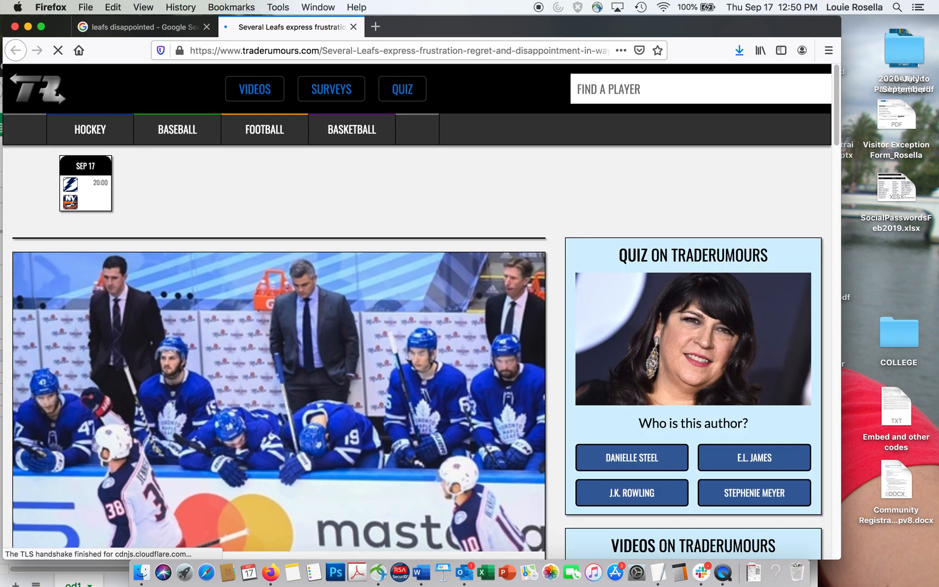
# - Copy the image address of the article's Leafs bench photo and return to the Testing123 sheet
pyautogui.scroll(-5, 278, 353)
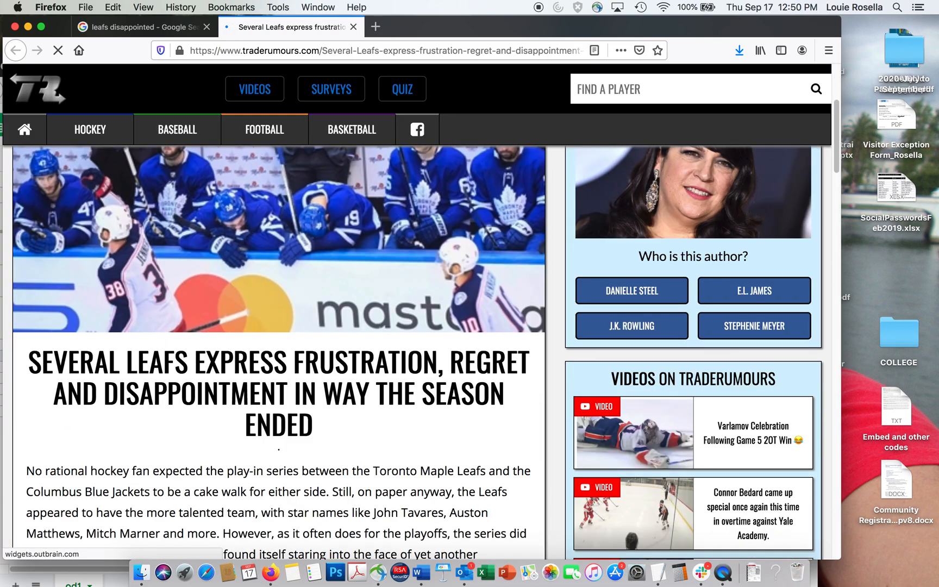
pyautogui.scroll(-1, 278, 354)
pyautogui.scroll(4, 262, 314)
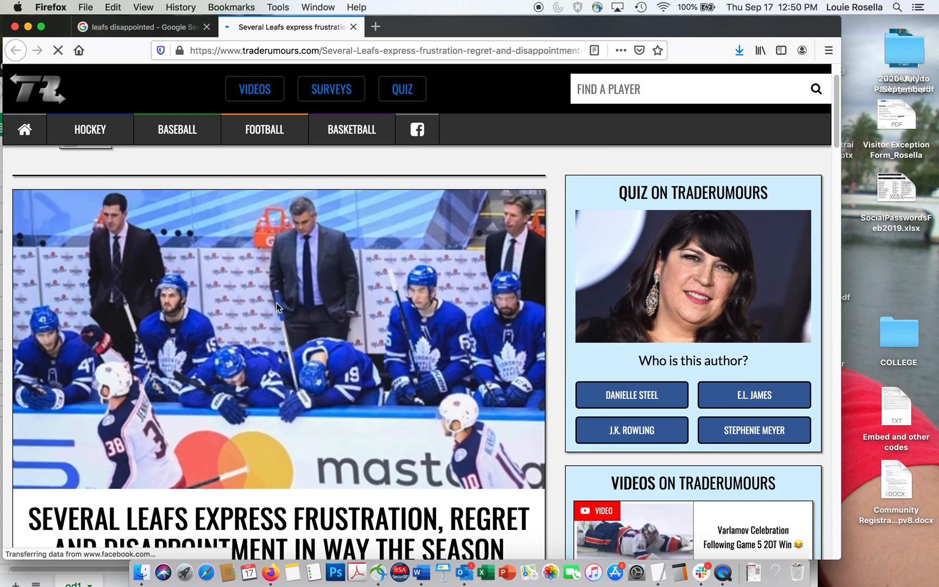
pyautogui.rightClick(277, 303)
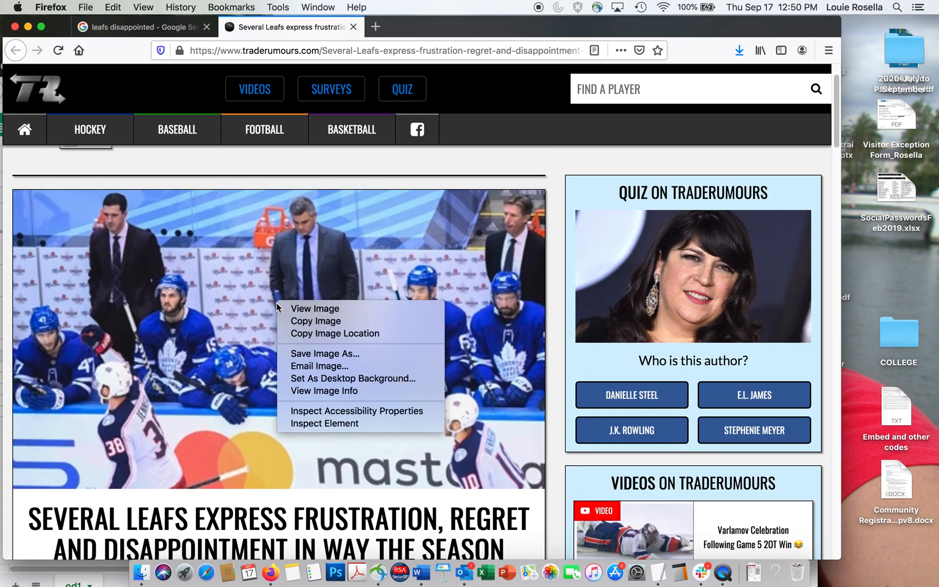
pyautogui.click(307, 334)
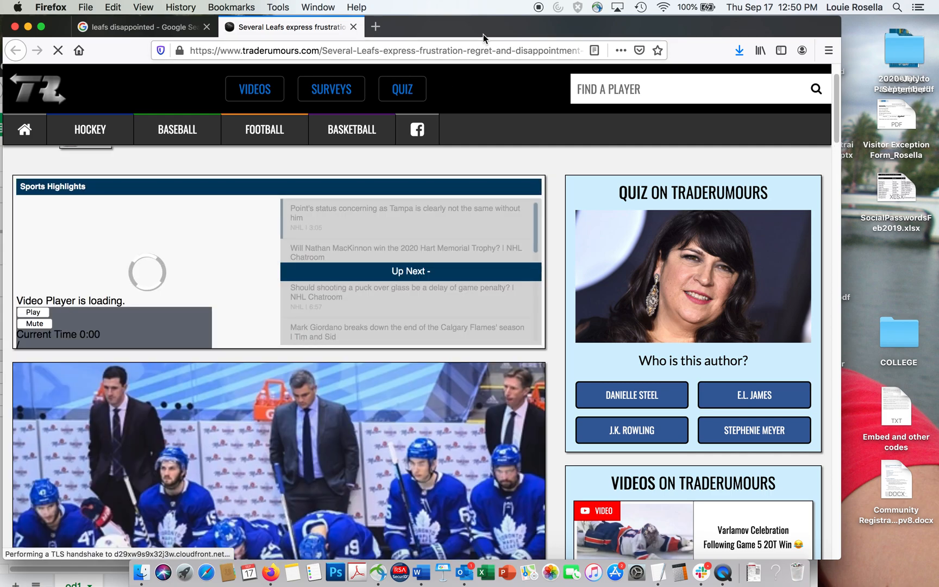
pyautogui.moveTo(484, 35); pyautogui.dragTo(188, 250)
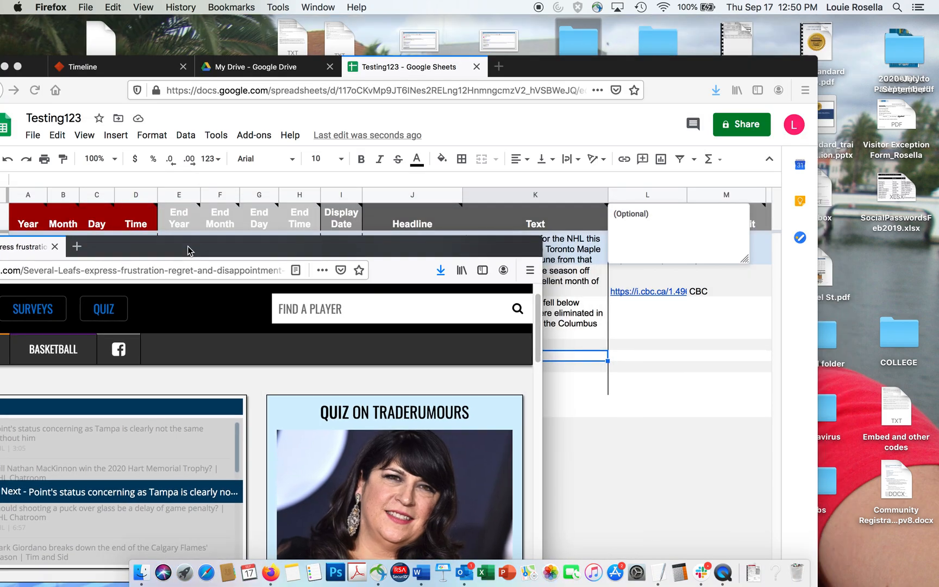
pyautogui.click(552, 69)
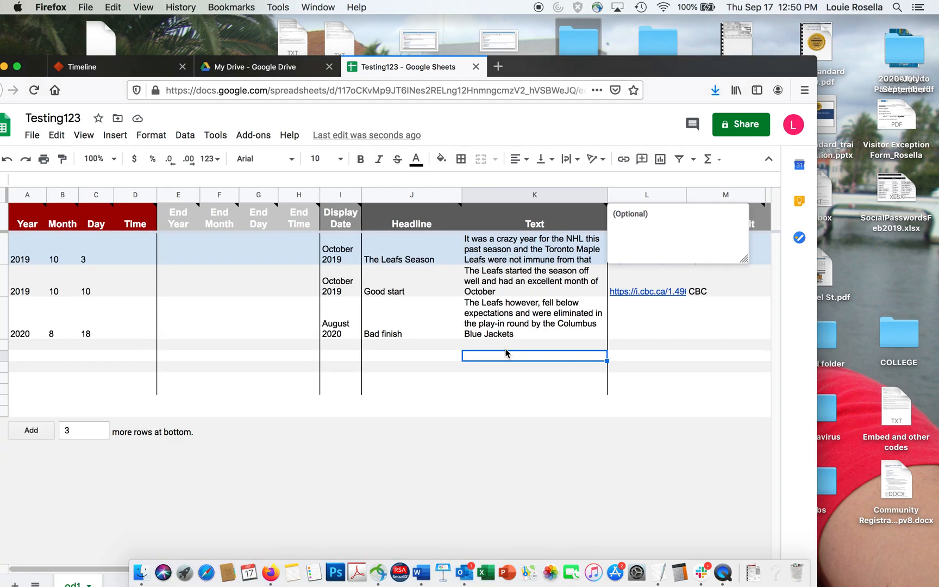
# - Try to paste the copied image address into the Media cell of row 4
pyautogui.click(638, 322)
pyautogui.doubleClick(482, 357)
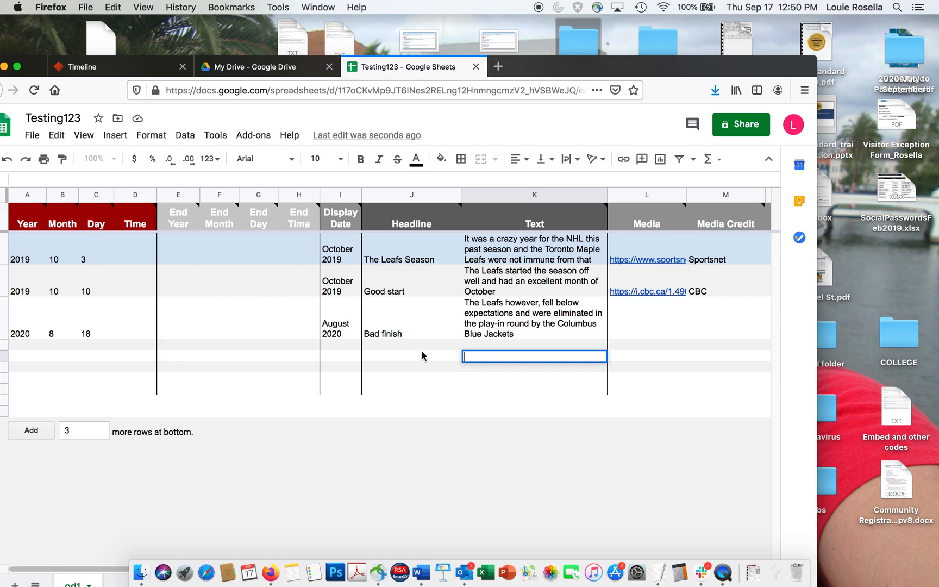
pyautogui.click(618, 323)
pyautogui.doubleClick(623, 324)
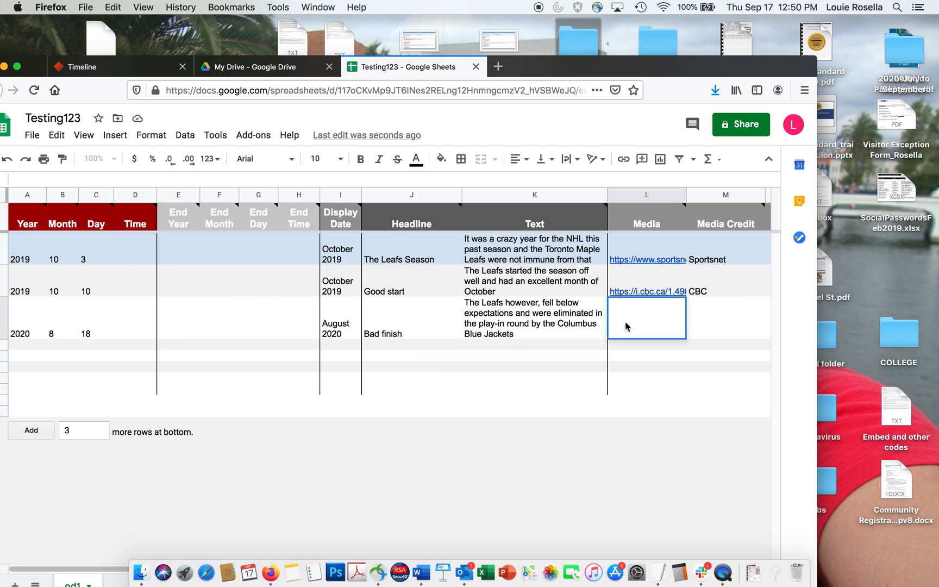
pyautogui.press('super+v')
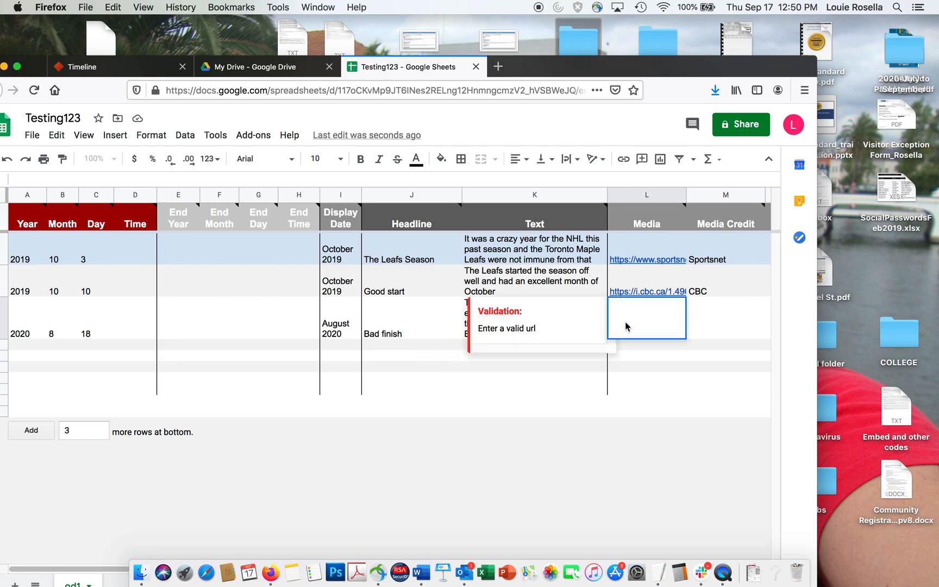
pyautogui.click(535, 292)
pyautogui.click(636, 356)
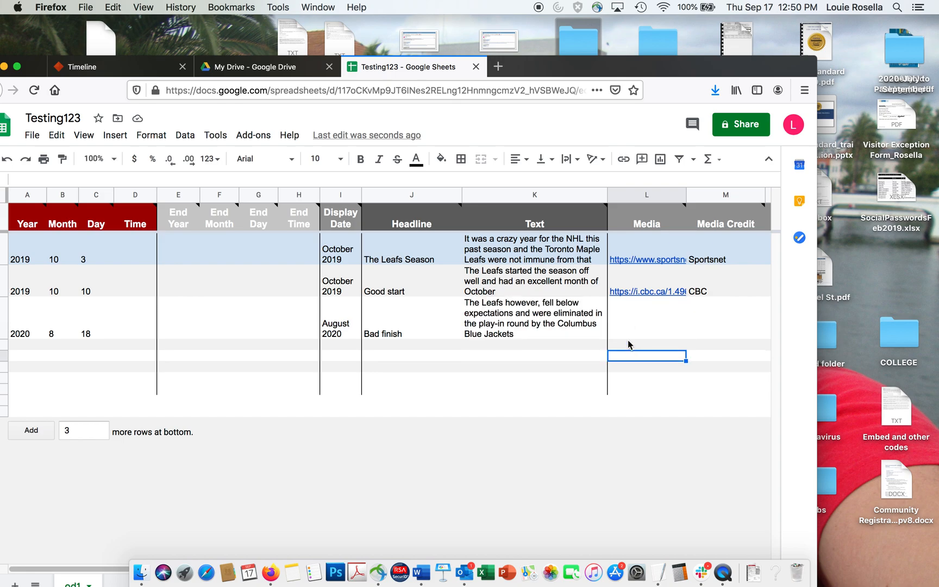
pyautogui.click(626, 325)
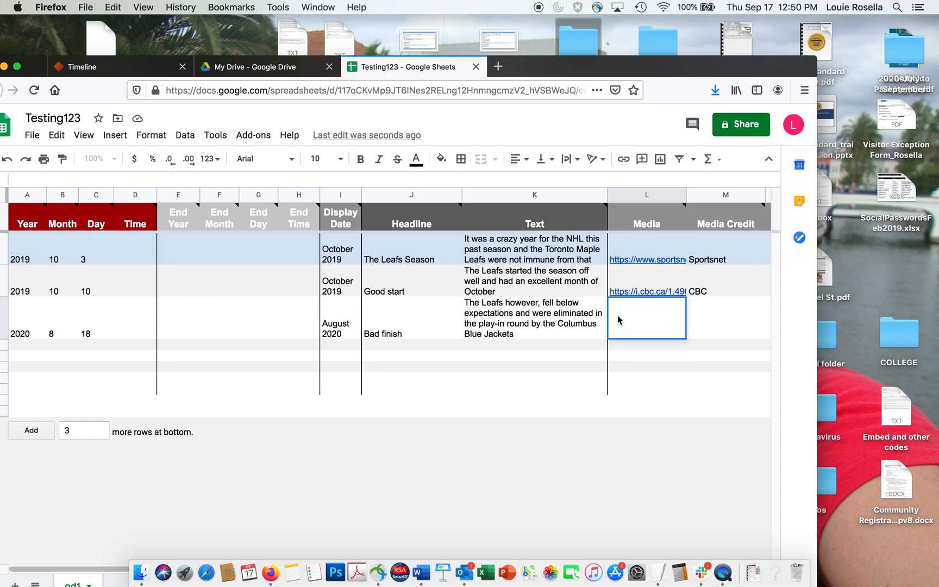
pyautogui.doubleClick(613, 303)
pyautogui.press('super+v')
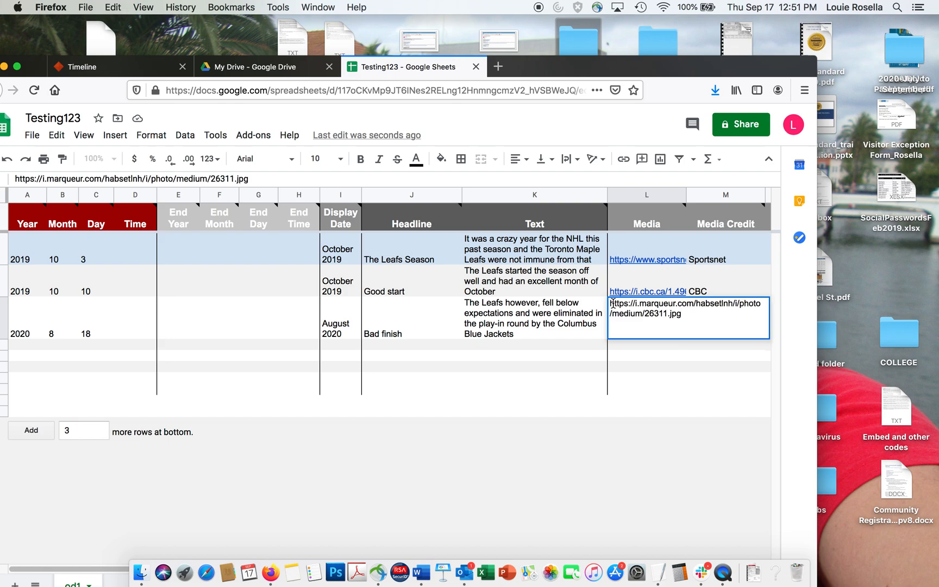
# - Commit the row 4 Media entry and set the Media Credit of row 4 to Traderomours.com
pyautogui.click(644, 371)
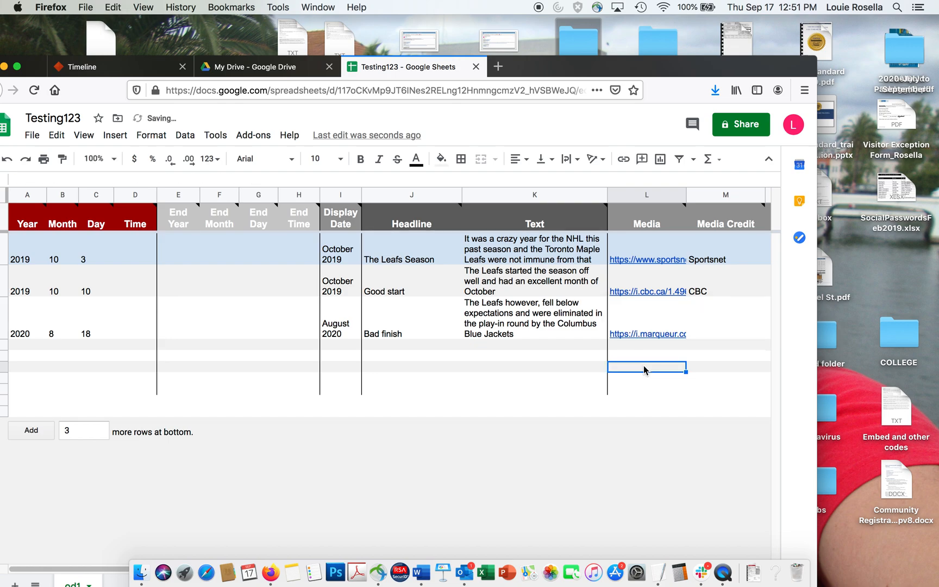
pyautogui.click(709, 329)
pyautogui.doubleClick(709, 328)
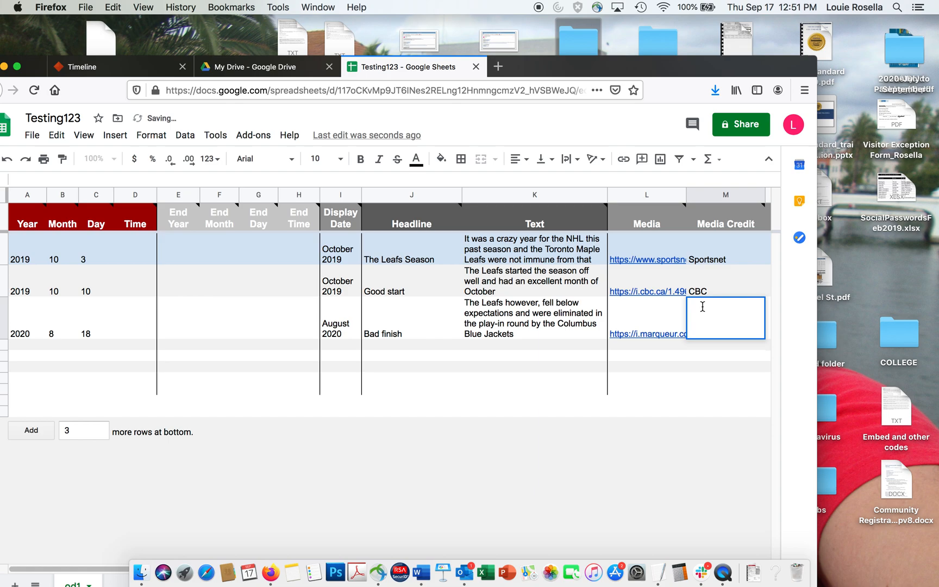
pyautogui.write('Trade')
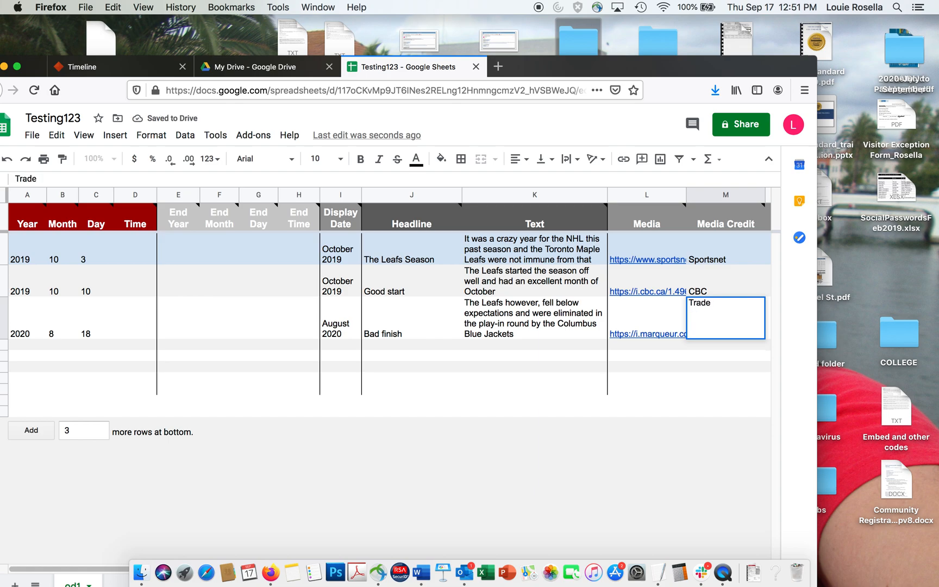
pyautogui.write('romours.com')
pyautogui.press('Return')
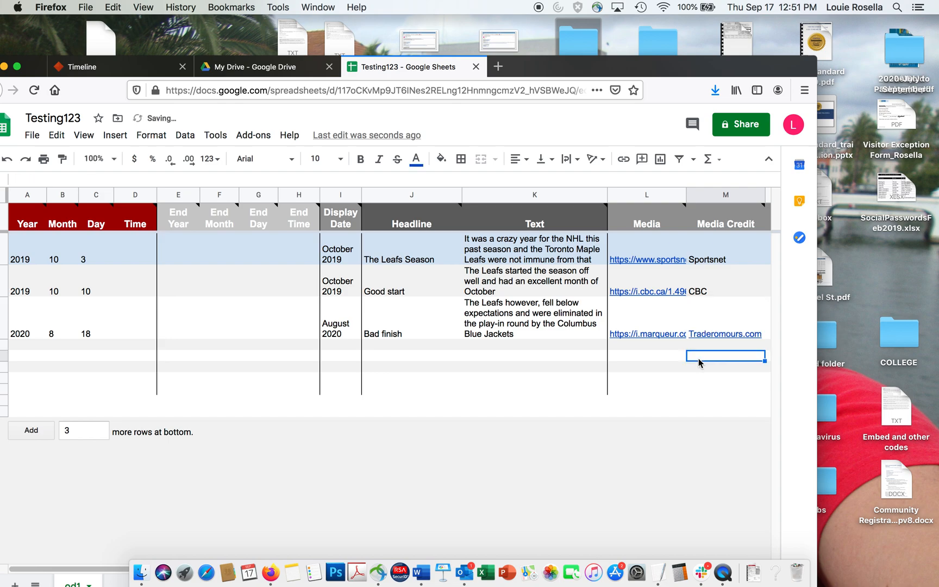
# - Publish only the od1 sheet of Testing123 to the web as a web page
pyautogui.moveTo(584, 67); pyautogui.dragTo(668, 39)
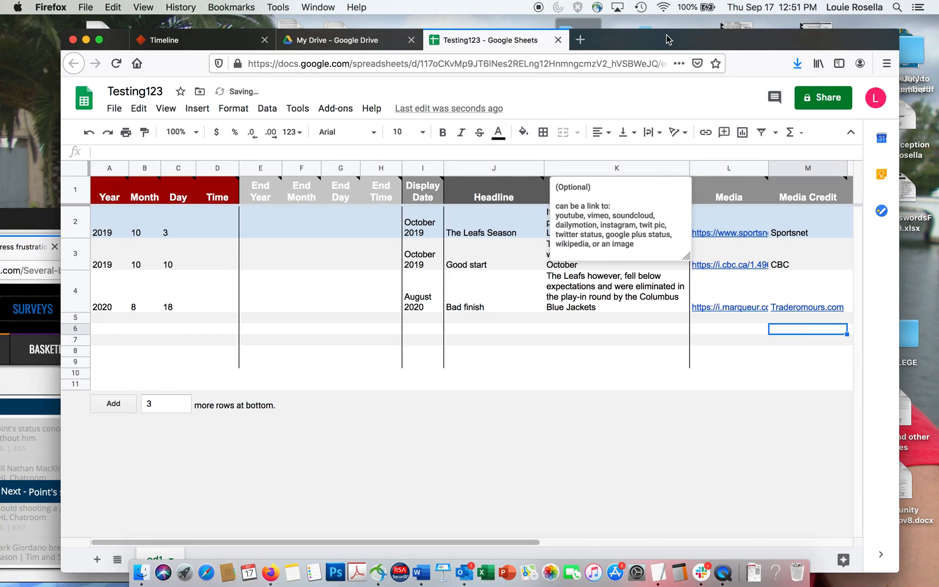
pyautogui.click(115, 110)
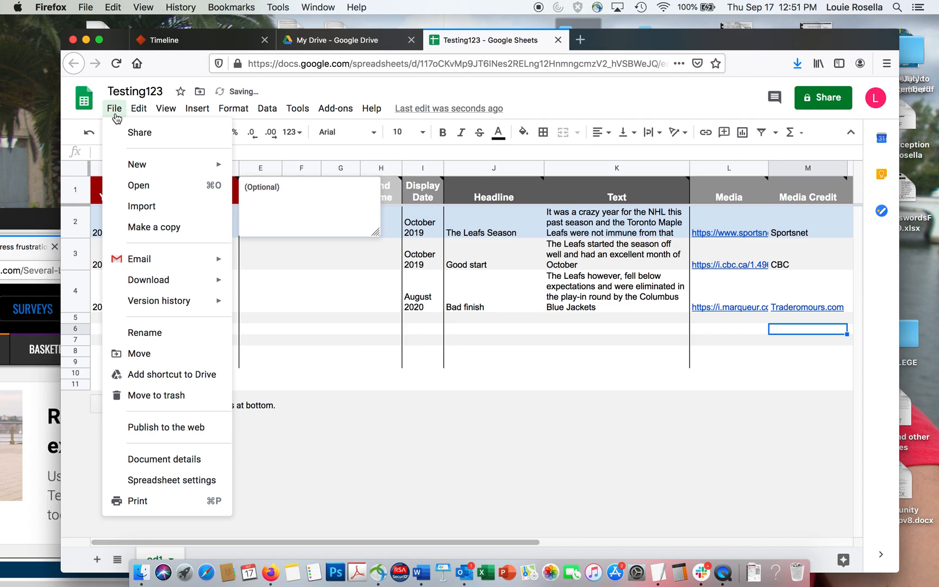
pyautogui.click(146, 428)
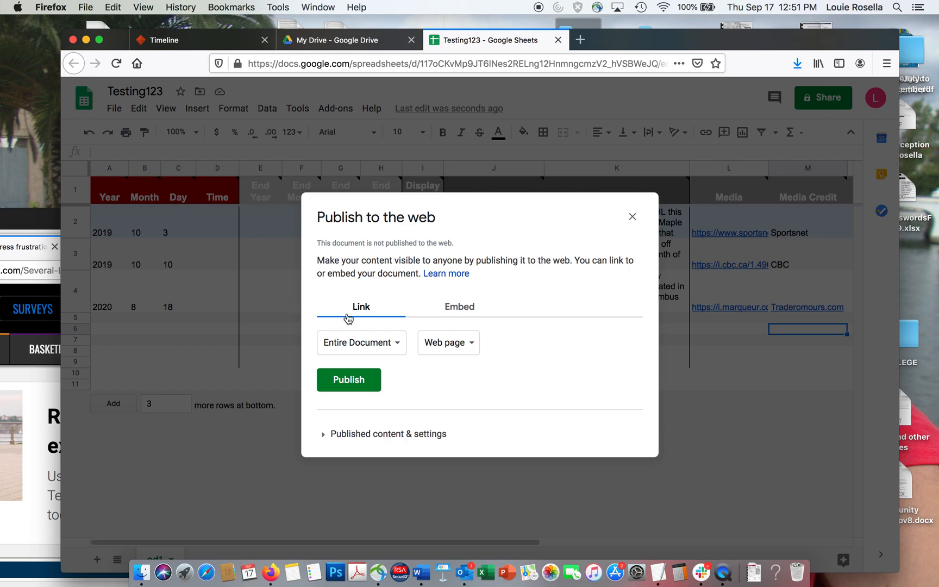
pyautogui.click(365, 348)
pyautogui.click(354, 375)
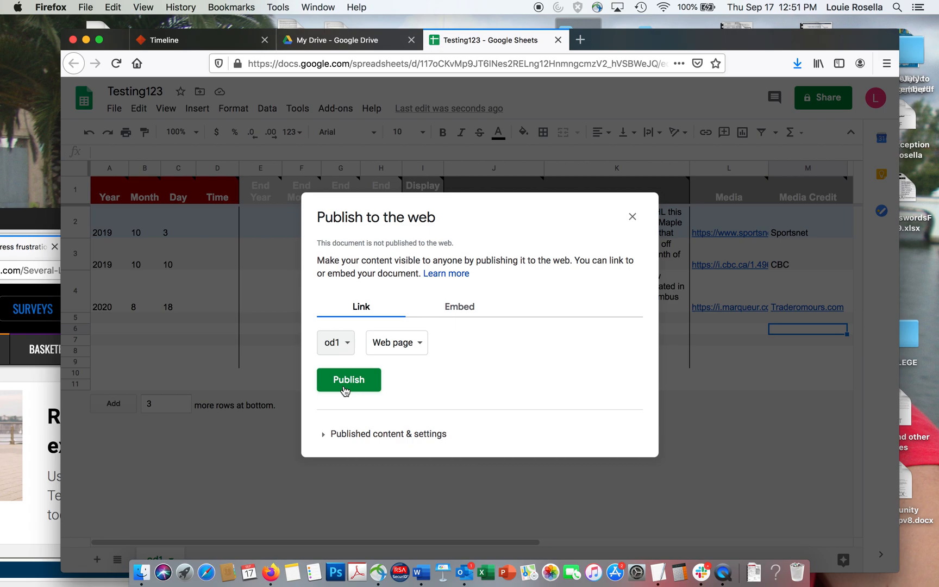
pyautogui.click(344, 388)
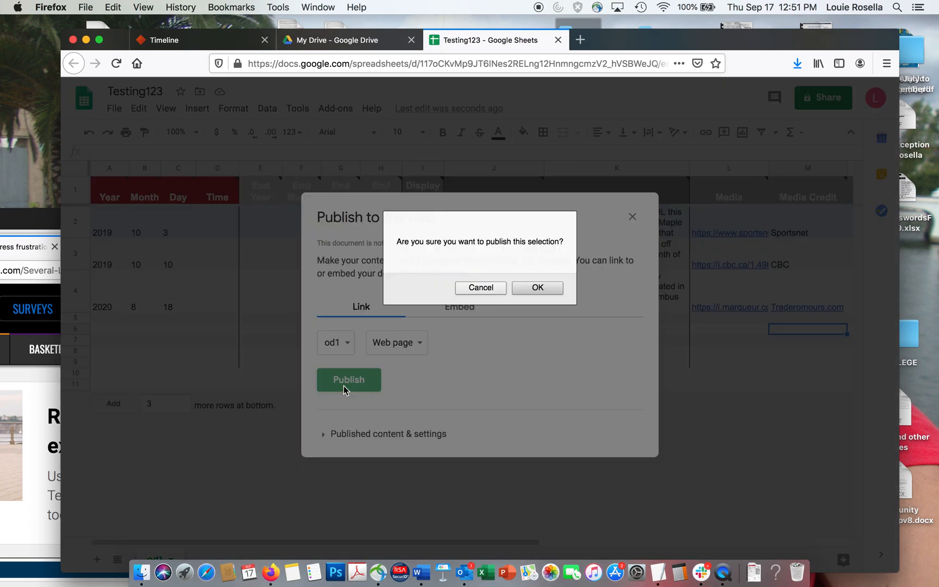
pyautogui.click(531, 289)
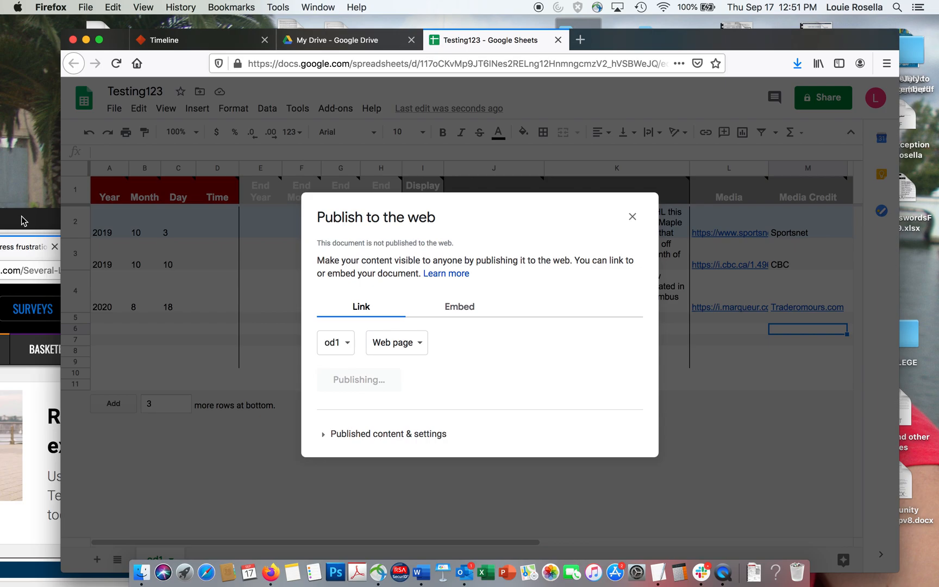
# - Close the leftover browser windows with the "leafs scoring" search, the Leafs frustration article and the "toronto maple leafs celebrating" search
pyautogui.moveTo(19, 220); pyautogui.dragTo(91, 300)
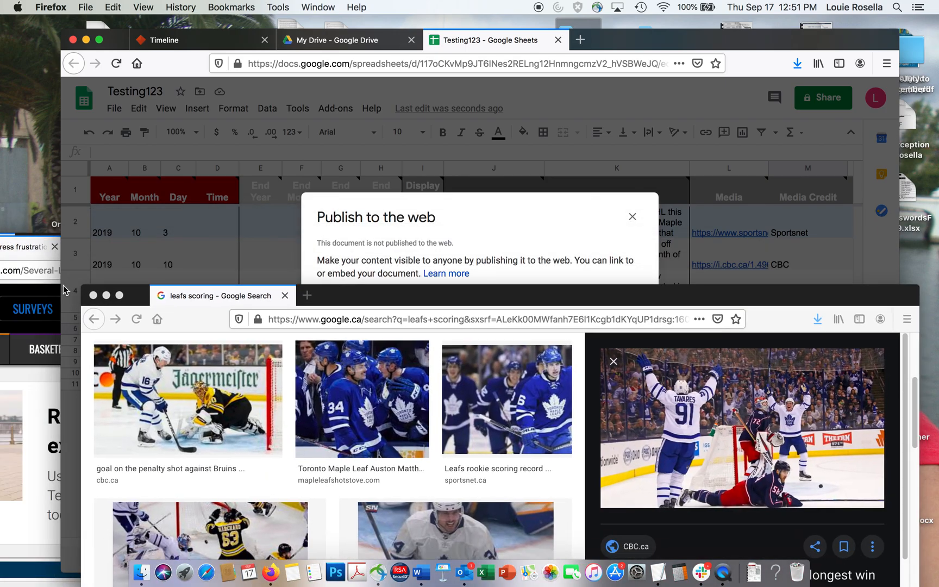
pyautogui.click(93, 295)
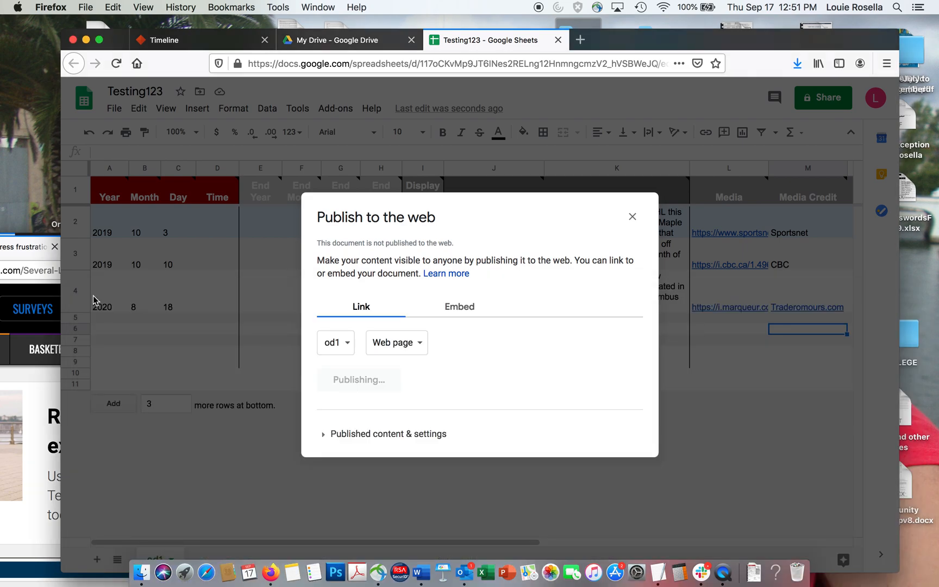
pyautogui.click(20, 255)
pyautogui.moveTo(302, 247); pyautogui.dragTo(744, 246)
pyautogui.click(156, 248)
pyautogui.moveTo(49, 242); pyautogui.dragTo(479, 261)
pyautogui.click(293, 263)
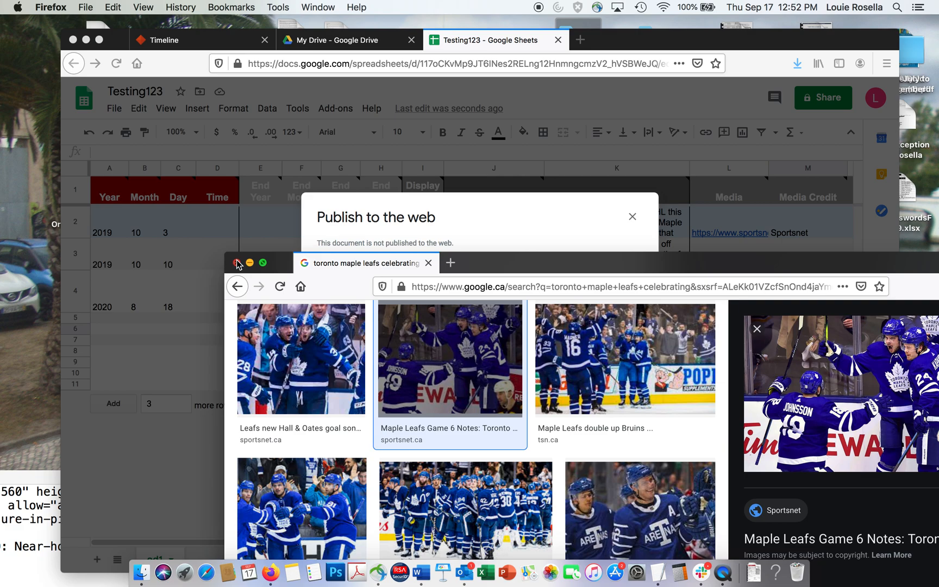
pyautogui.click(237, 263)
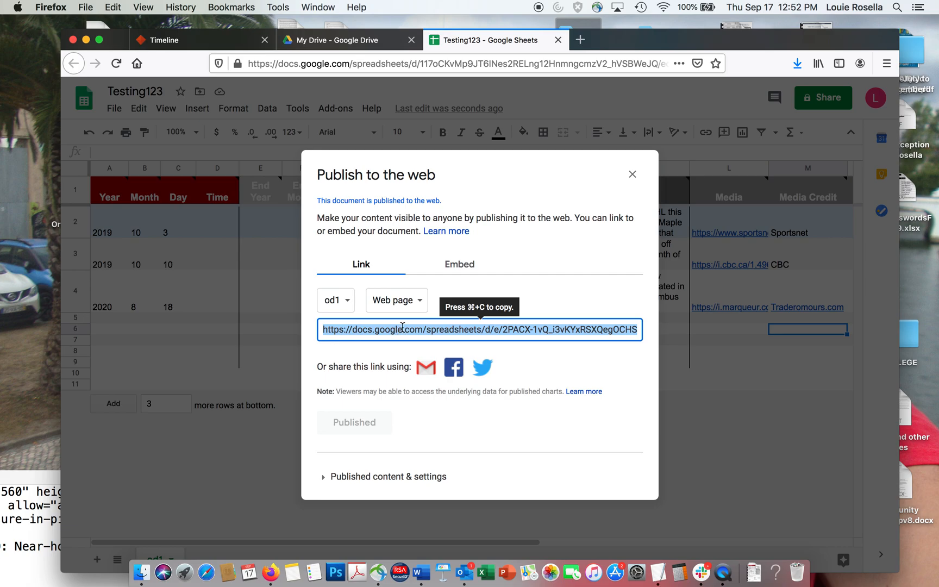
# - Dismiss the Publish to the web dialog and copy the Testing123 spreadsheet's own web address
pyautogui.click(633, 175)
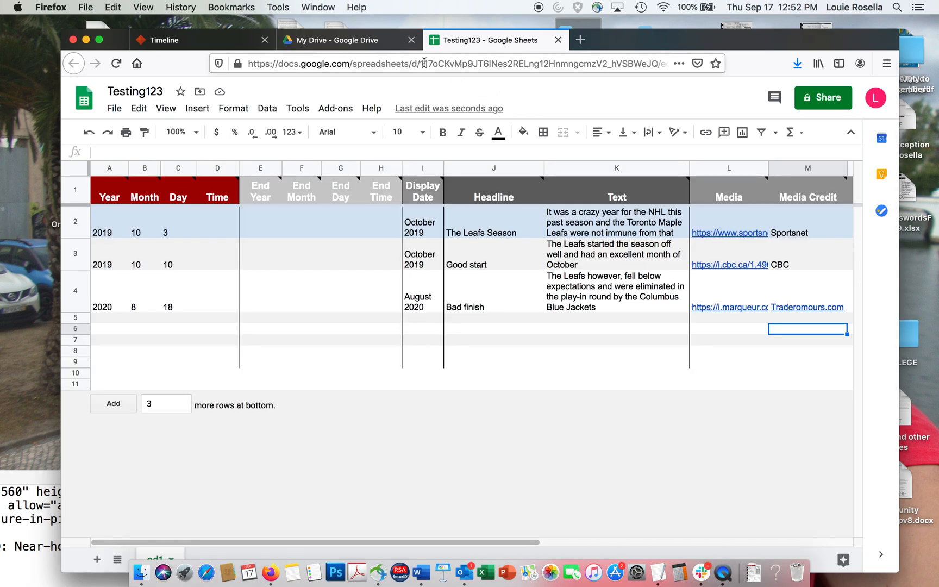
pyautogui.click(419, 64)
pyautogui.press('super+c')
pyautogui.press('super+c')
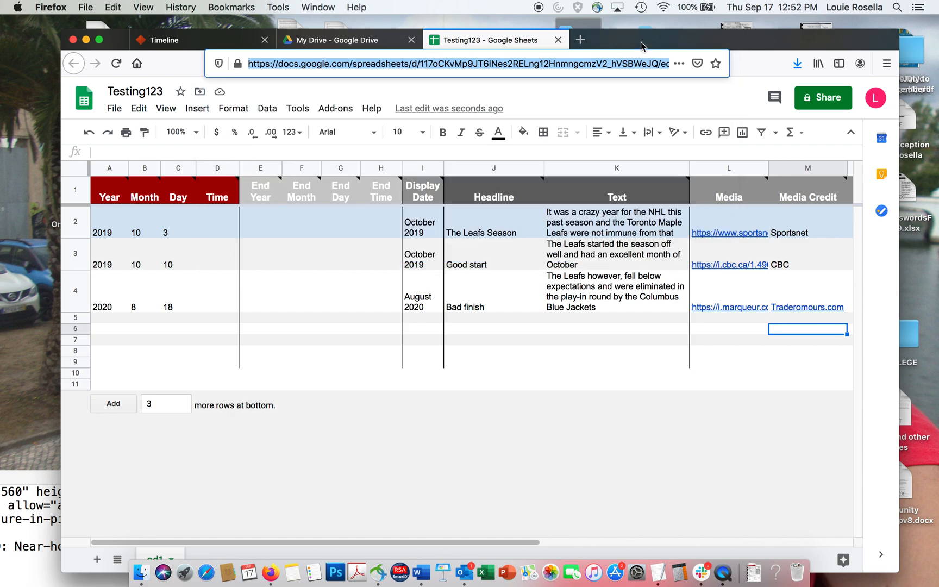
# - Paste the copied spreadsheet address as the Google Spreadsheet URL in step 3 of Knight Lab's Make a Timeline page
pyautogui.moveTo(641, 42); pyautogui.dragTo(741, 41)
pyautogui.click(265, 43)
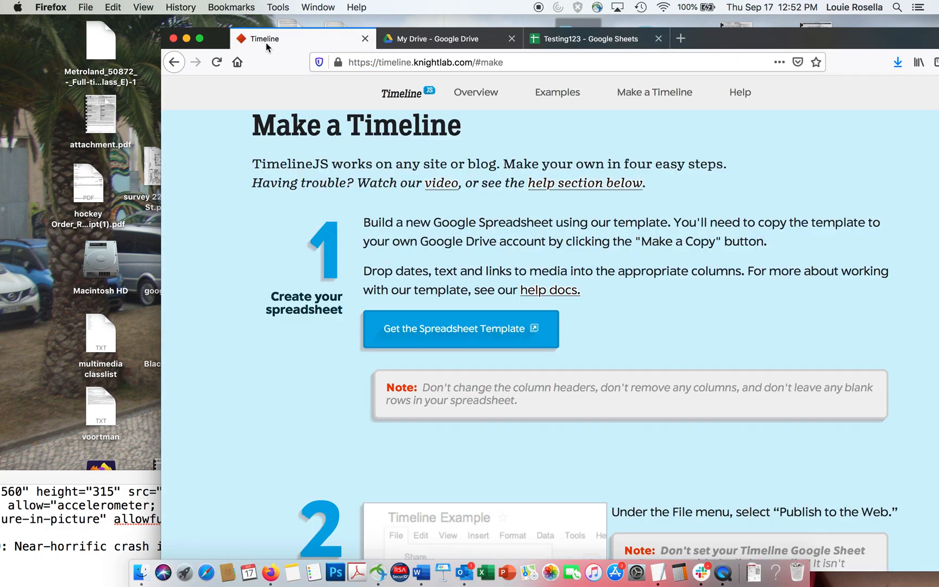
pyautogui.moveTo(768, 46); pyautogui.dragTo(604, 34)
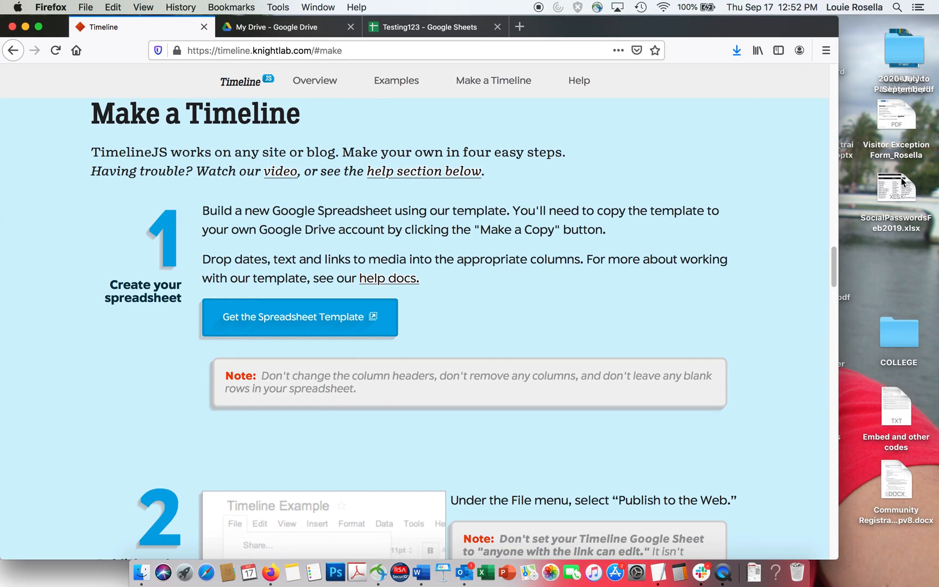
pyautogui.moveTo(834, 274); pyautogui.dragTo(826, 355)
pyautogui.click(418, 314)
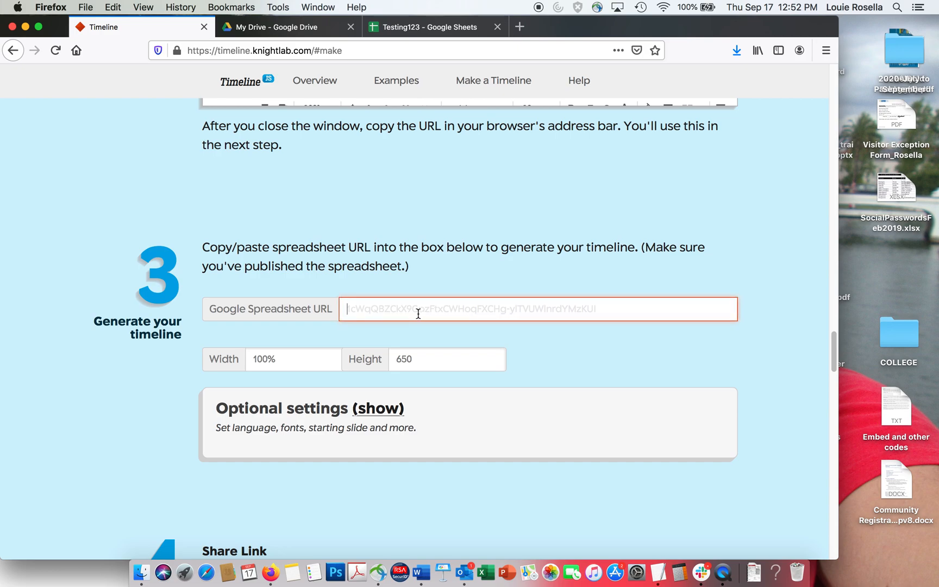
pyautogui.press('super+v')
# - Generate the embed preview of the timeline and bring its opening slide into view
pyautogui.moveTo(833, 346); pyautogui.dragTo(833, 384)
pyautogui.click(240, 432)
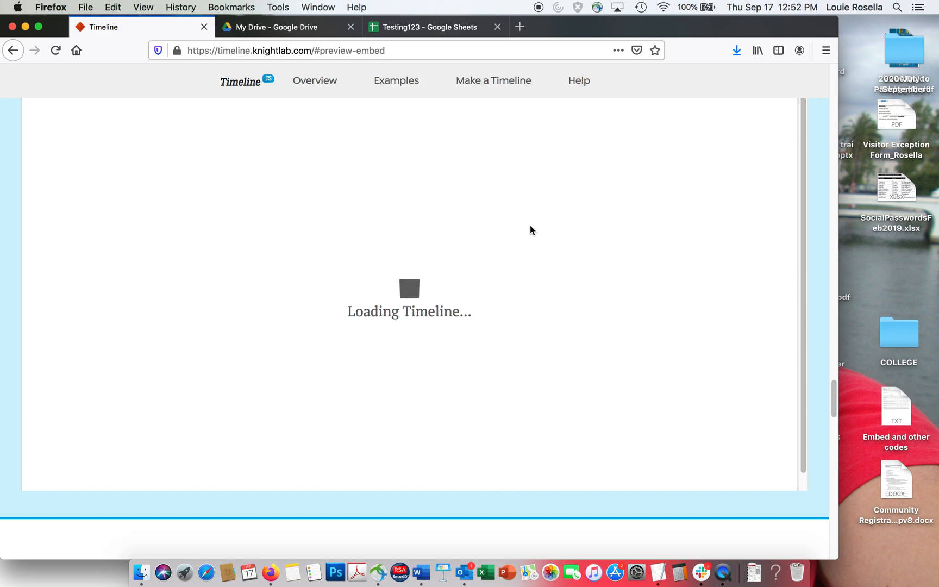
pyautogui.moveTo(581, 25); pyautogui.dragTo(658, 31)
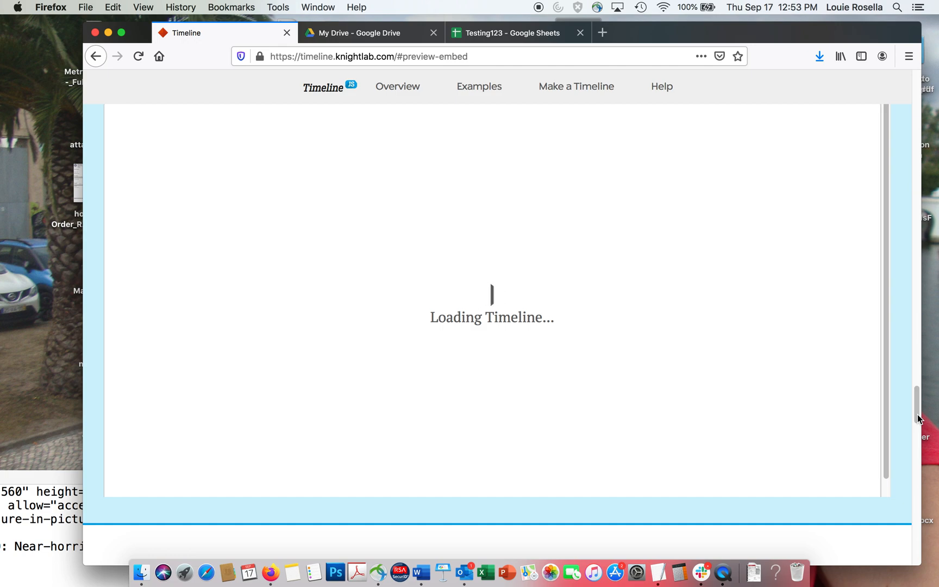
pyautogui.moveTo(917, 419); pyautogui.dragTo(910, 387)
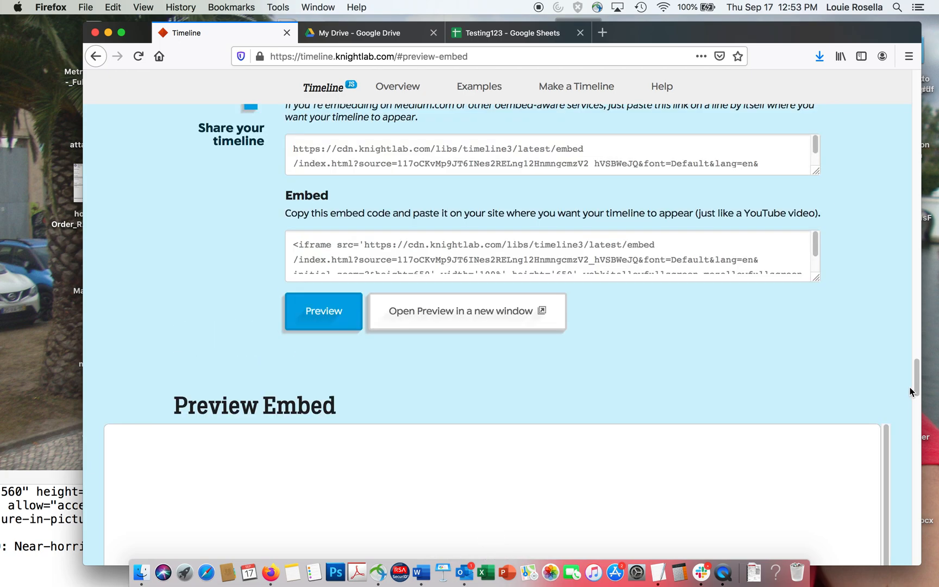
pyautogui.doubleClick(496, 148)
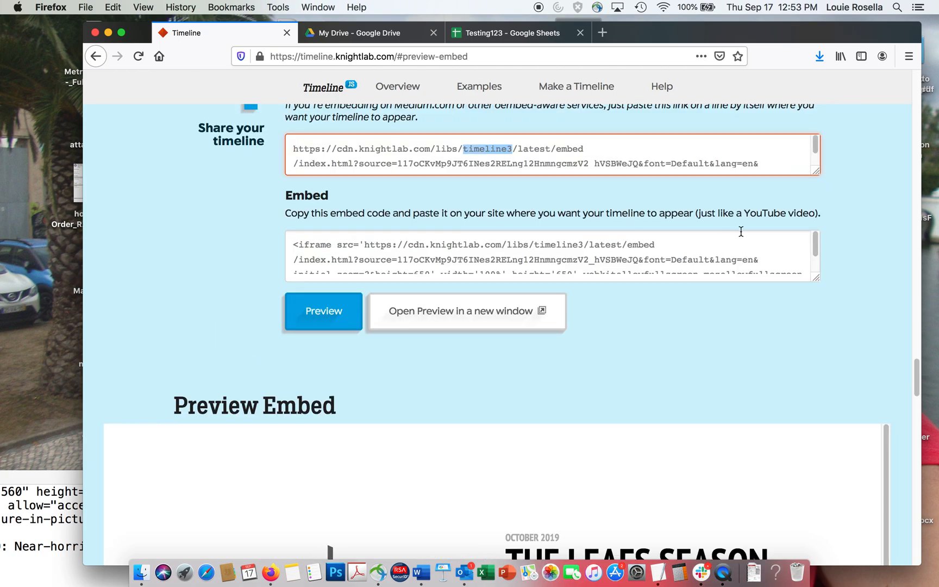
pyautogui.scroll(-5, 913, 392)
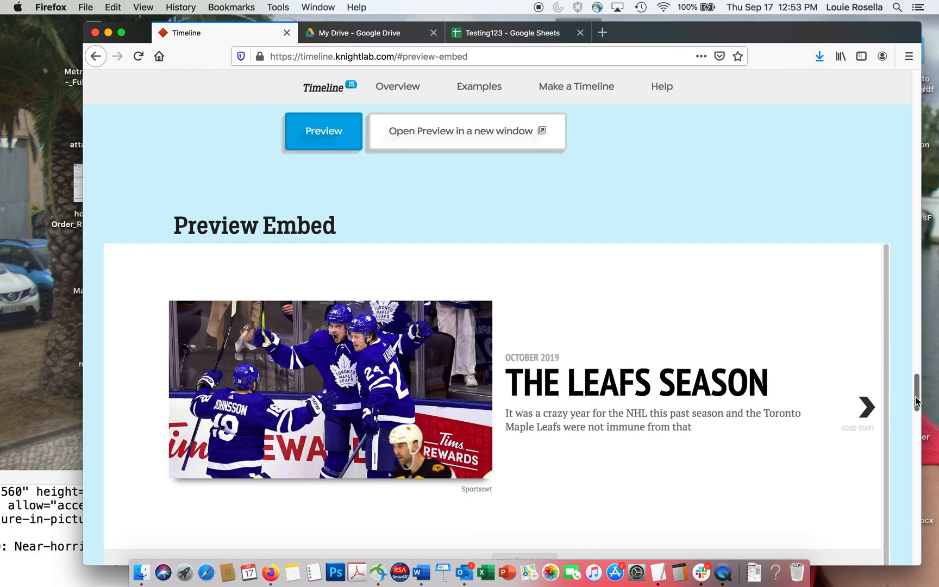
# - Page through the preview slides to Bad Finish and back to The Leafs Season
pyautogui.click(865, 407)
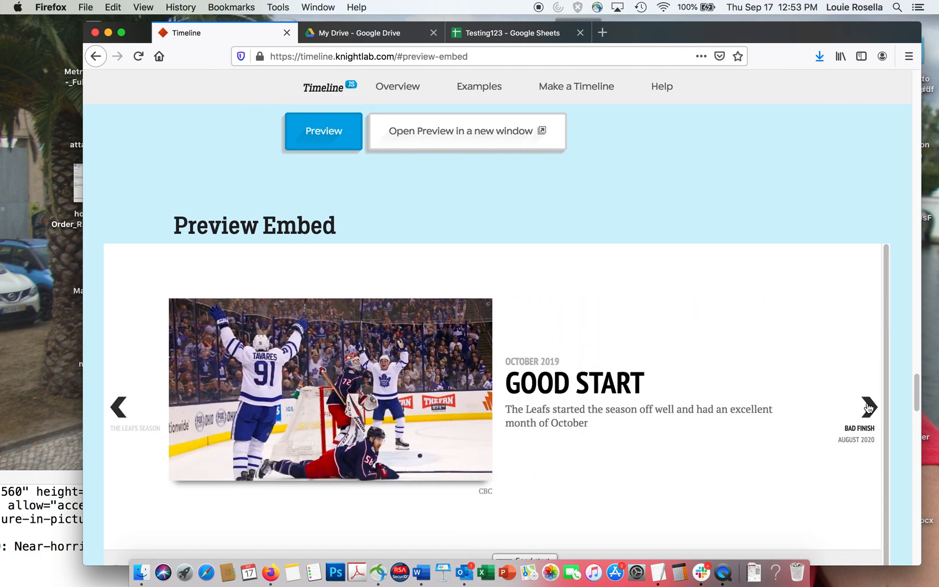
pyautogui.click(869, 407)
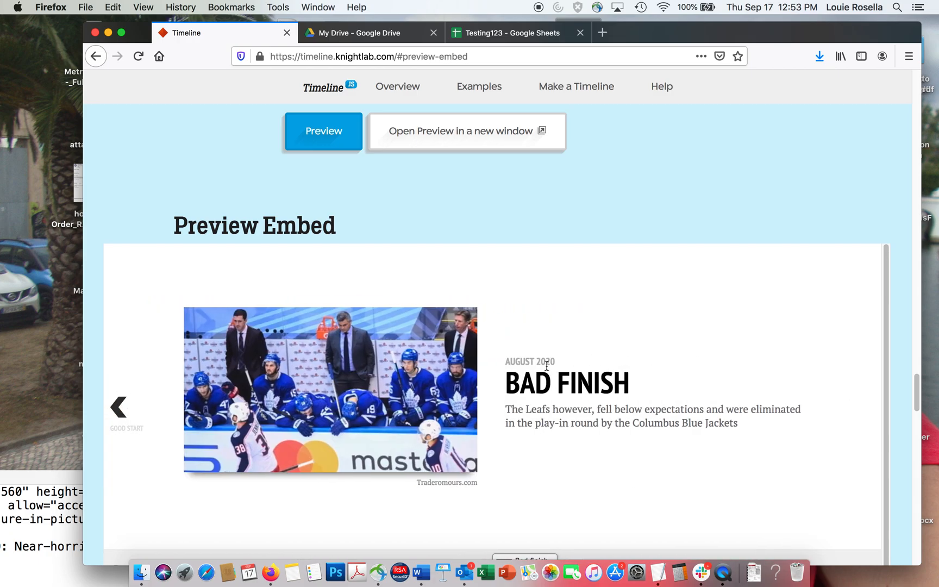
pyautogui.click(126, 408)
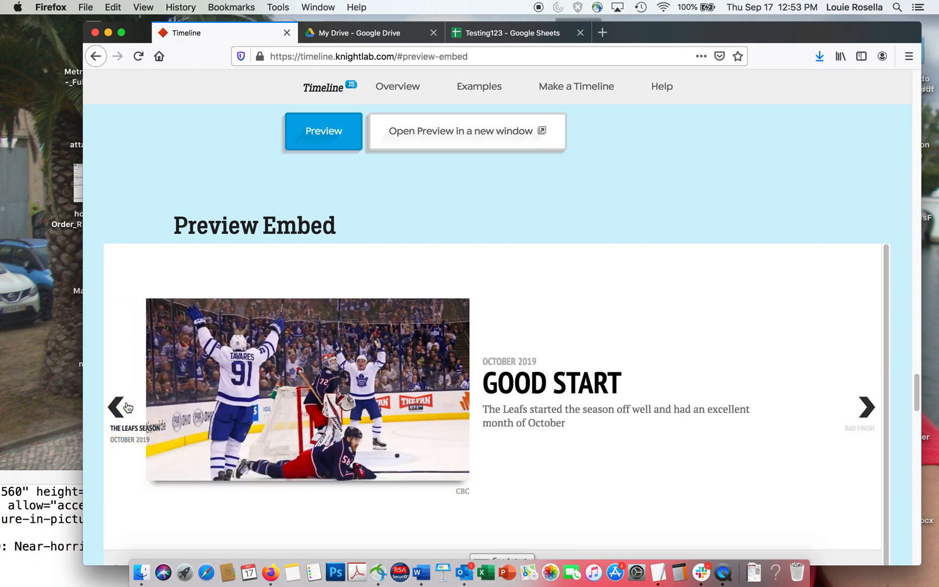
pyautogui.click(127, 406)
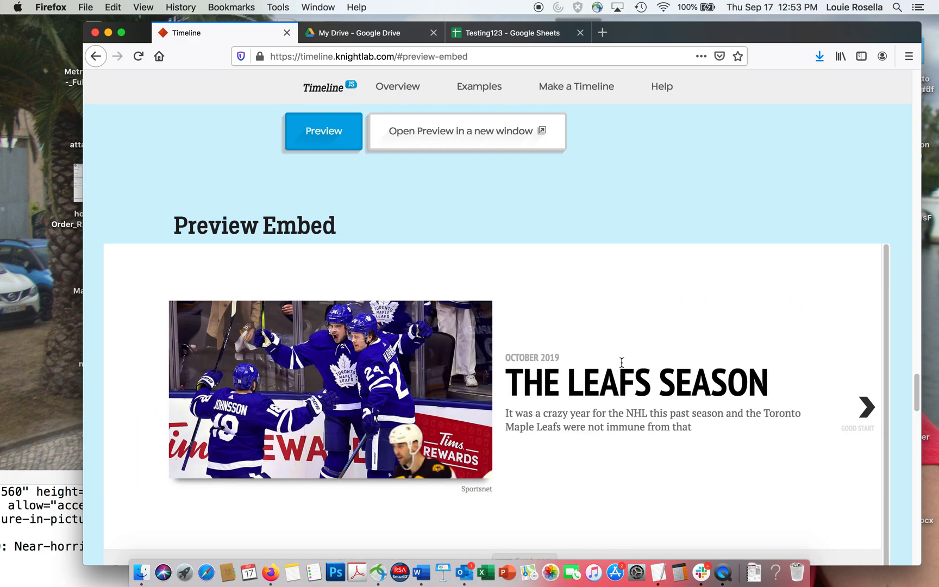
# - Copy the timeline's complete share link from step 4, Share your timeline
pyautogui.moveTo(917, 405); pyautogui.dragTo(918, 392)
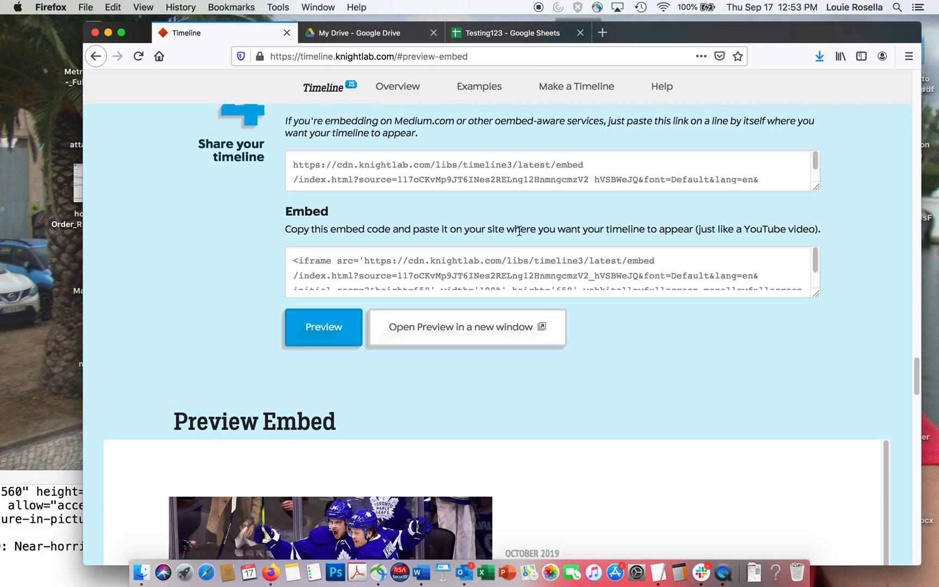
pyautogui.click(440, 176)
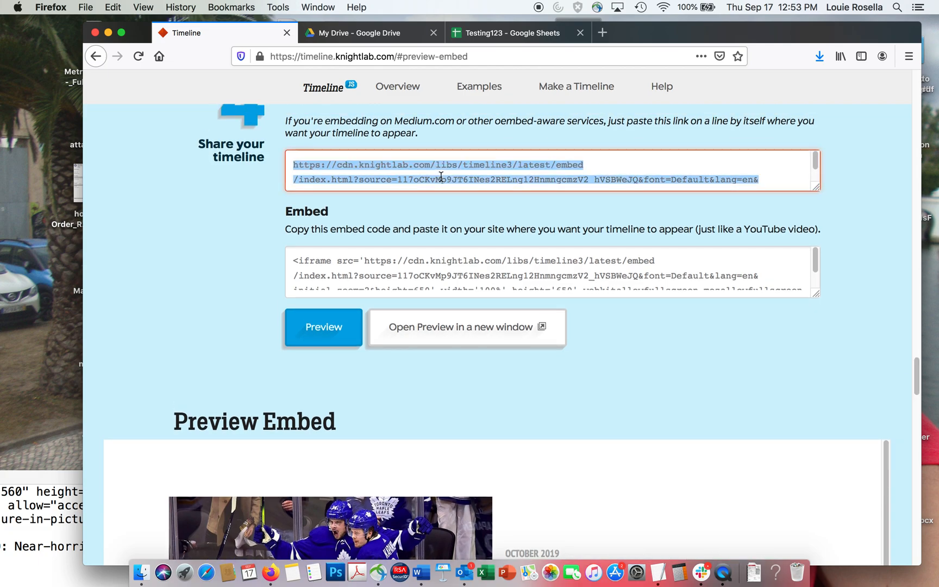
pyautogui.press('super+c')
# - Open the copied timeline share link in a new browser window
pyautogui.moveTo(655, 34); pyautogui.dragTo(607, 65)
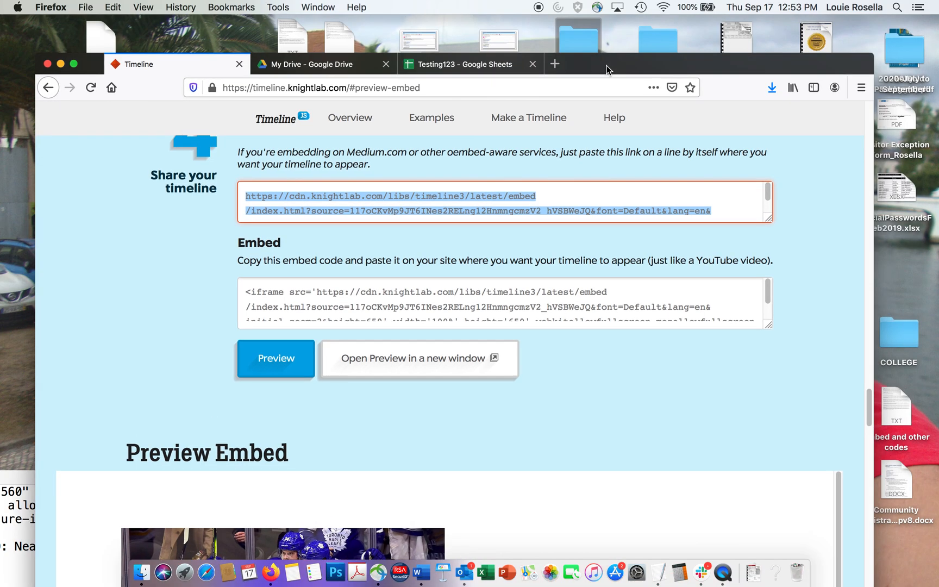
pyautogui.press('super+n')
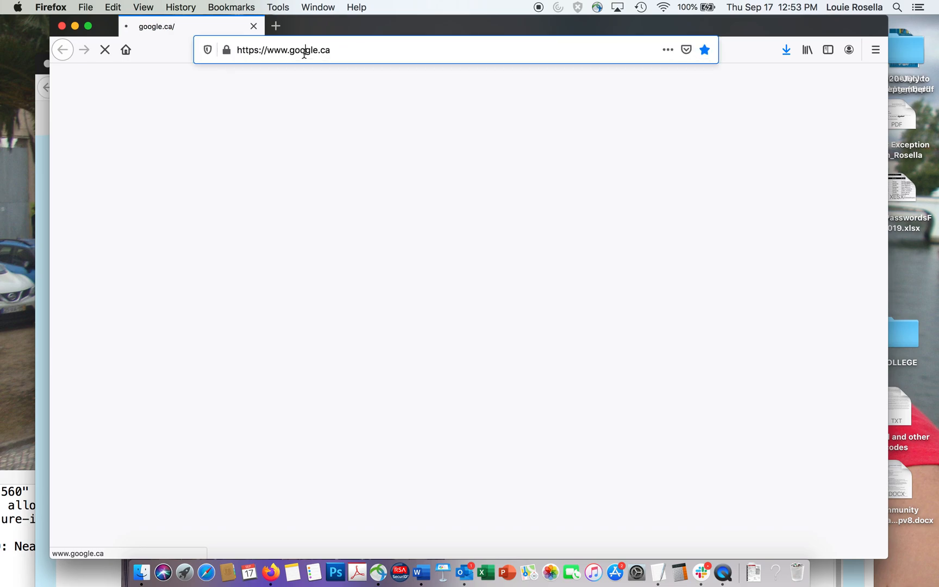
pyautogui.click(304, 55)
pyautogui.press('super+v')
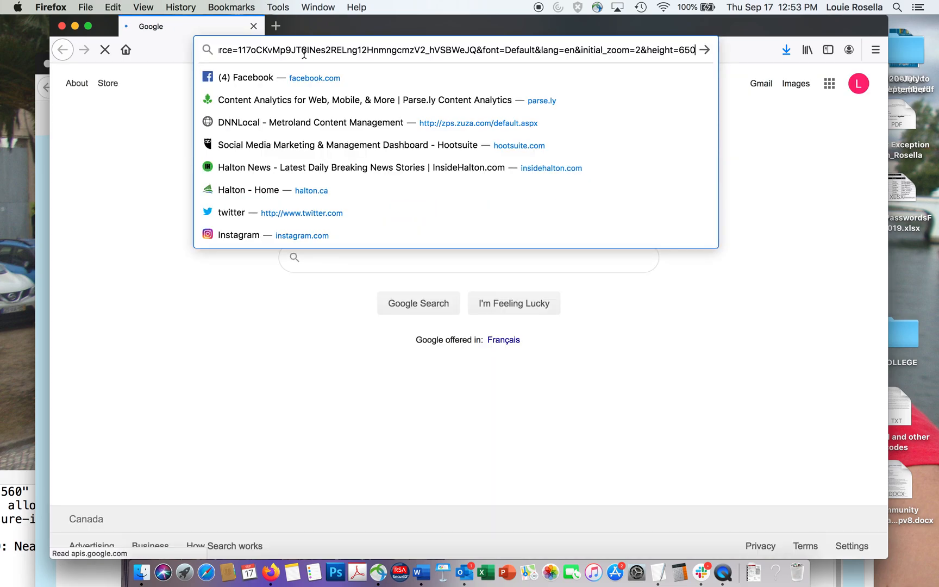
pyautogui.press('Return')
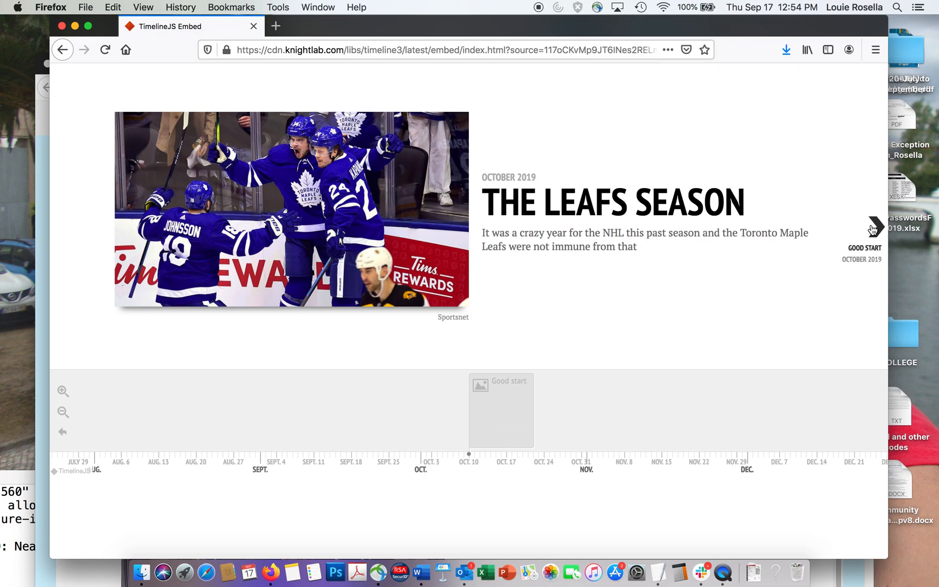
# - Advance the shared timeline to the Bad Finish slide and uncover the Make a Timeline window behind it
pyautogui.click(872, 229)
pyautogui.click(871, 225)
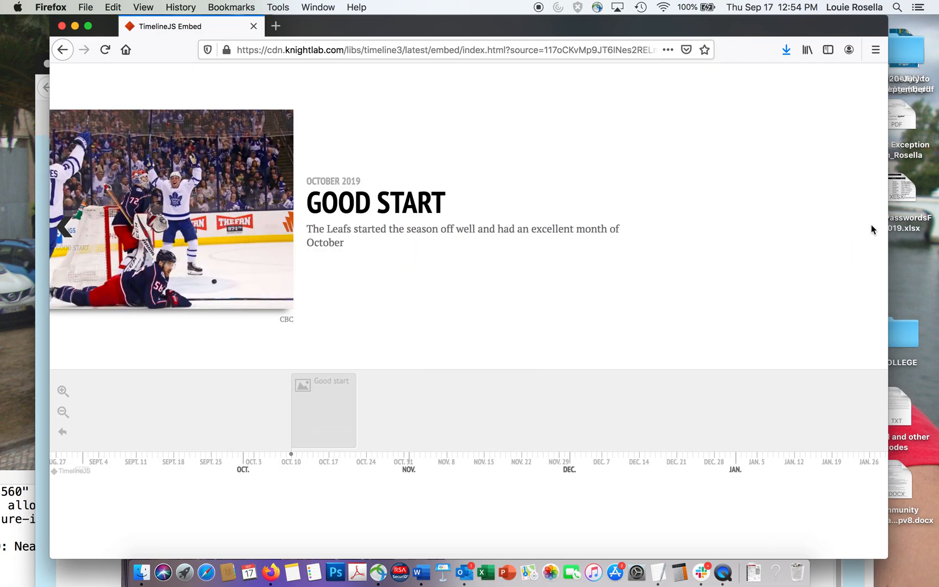
pyautogui.moveTo(340, 19); pyautogui.dragTo(545, 25)
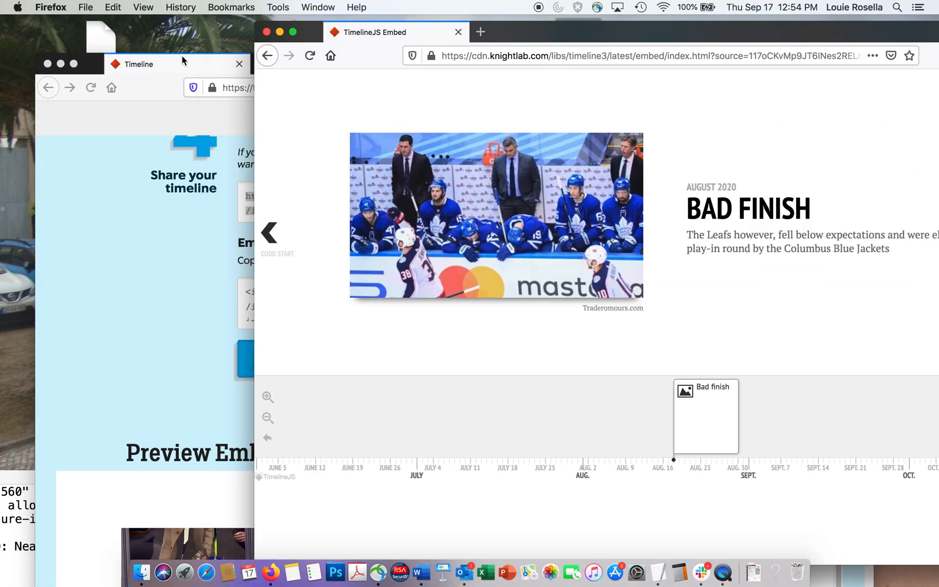
# - Review the Share Link and Embed section of the Make a Timeline page, and close that browser window
pyautogui.click(97, 71)
pyautogui.moveTo(868, 401); pyautogui.dragTo(816, 292)
pyautogui.moveTo(868, 306); pyautogui.dragTo(874, 408)
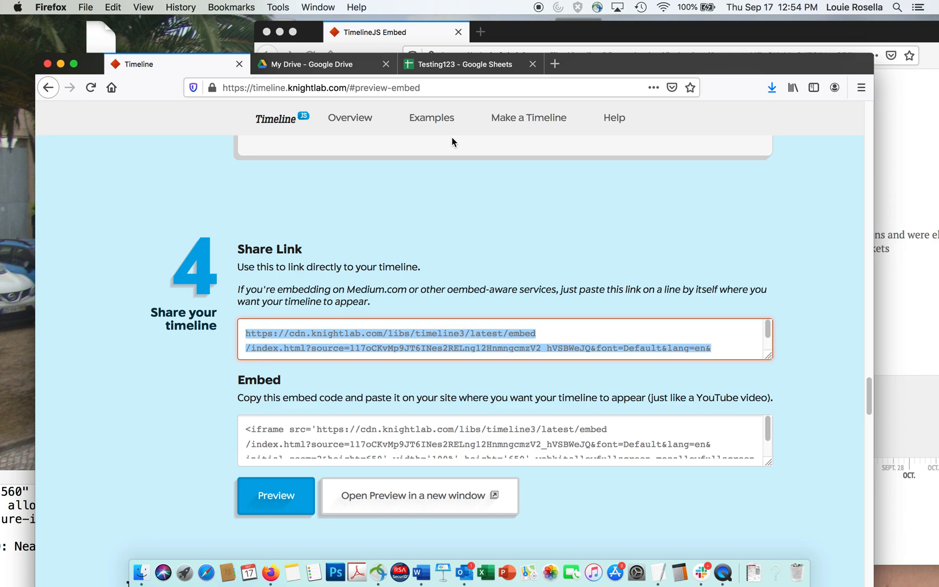
pyautogui.click(48, 64)
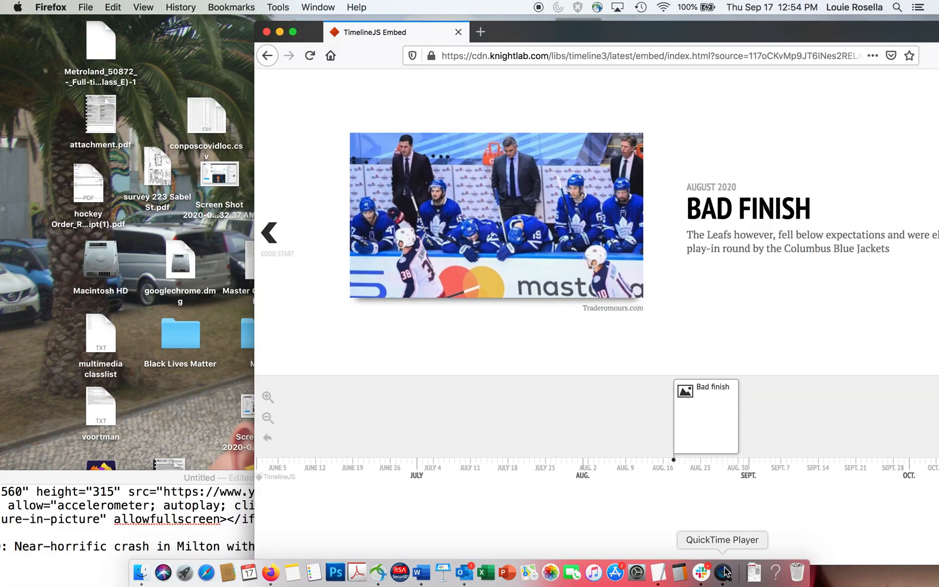
pyautogui.click(724, 572)
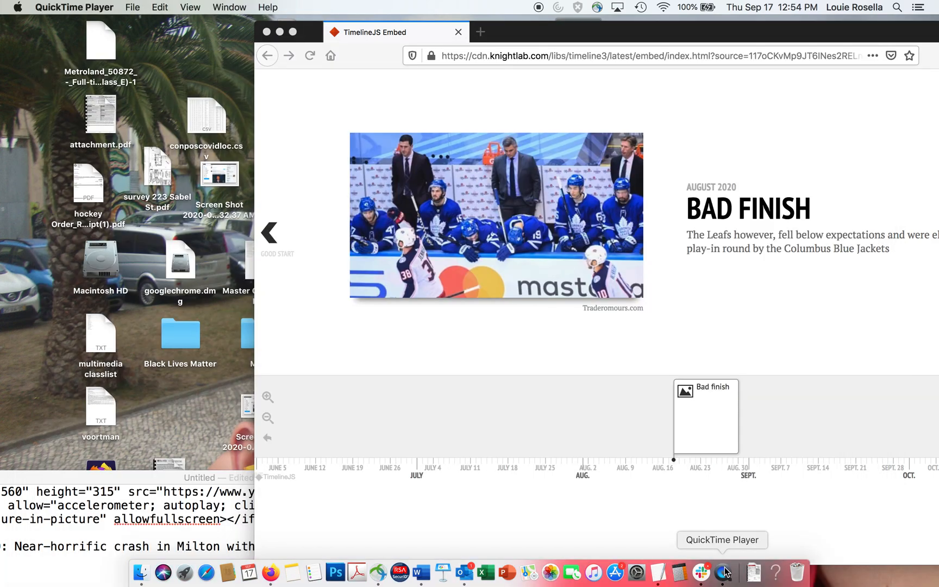